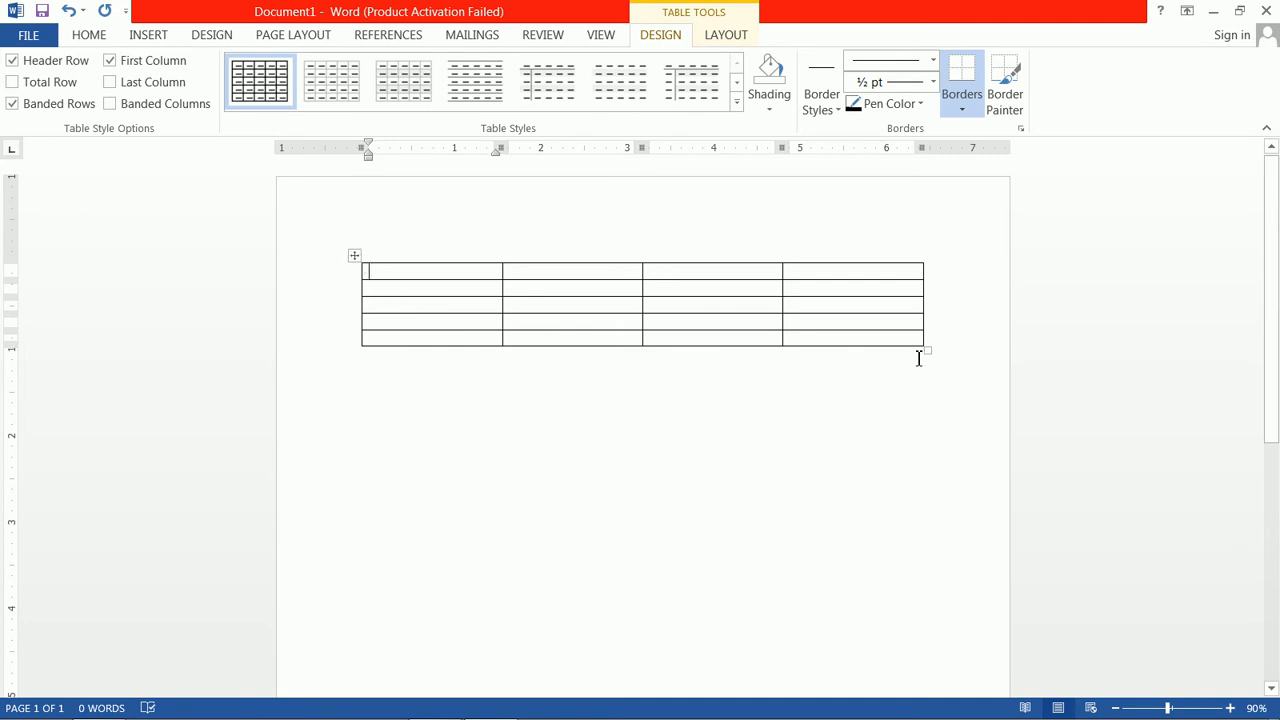
Resize the table to about 5.3 inches wide with taller rows, and enlarge its first row and first column.
left_click_drag(926, 351, 824, 374)
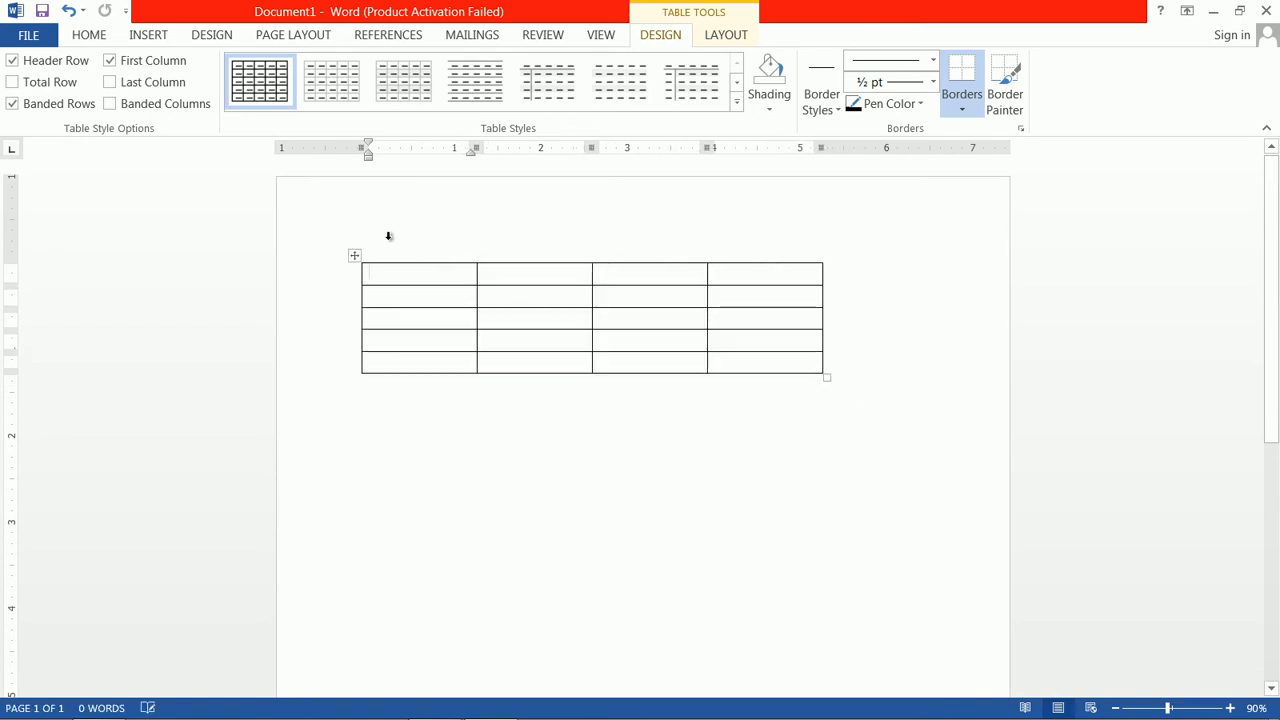
left_click_drag(397, 286, 400, 302)
left_click_drag(476, 289, 502, 294)
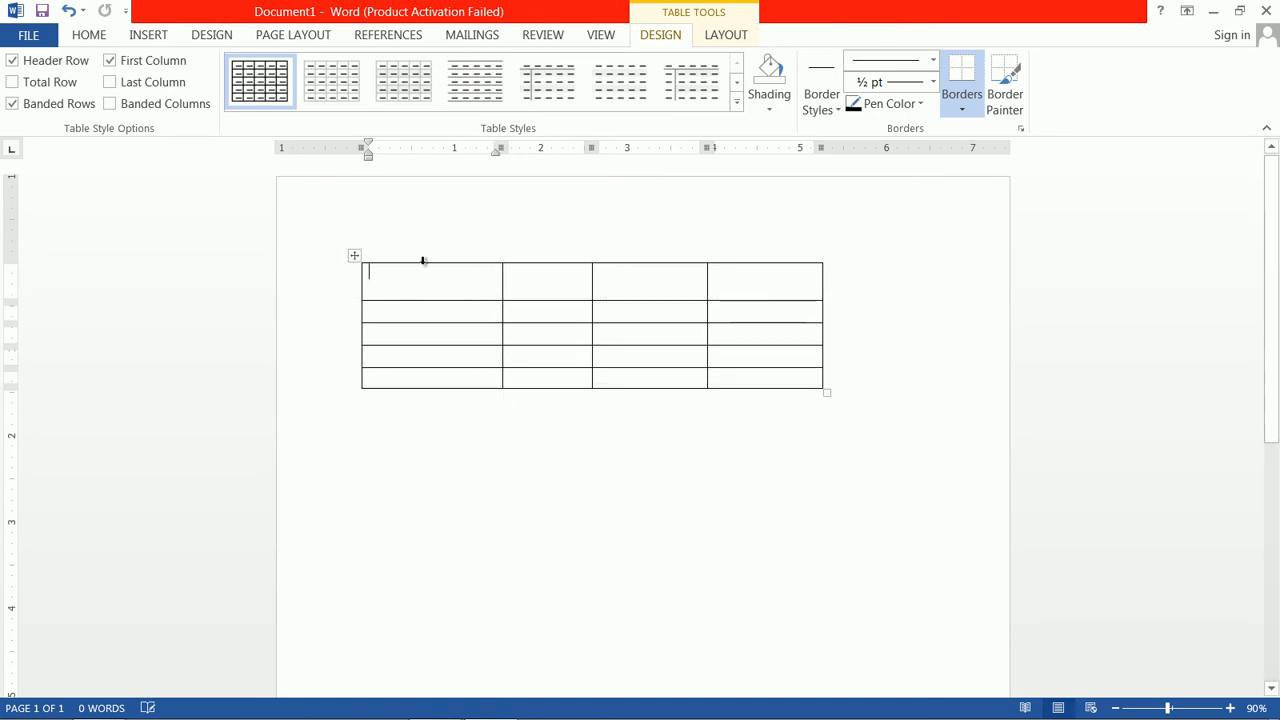
Select in turn the whole table, its first cell, its first column and its first row.
left_click(357, 257)
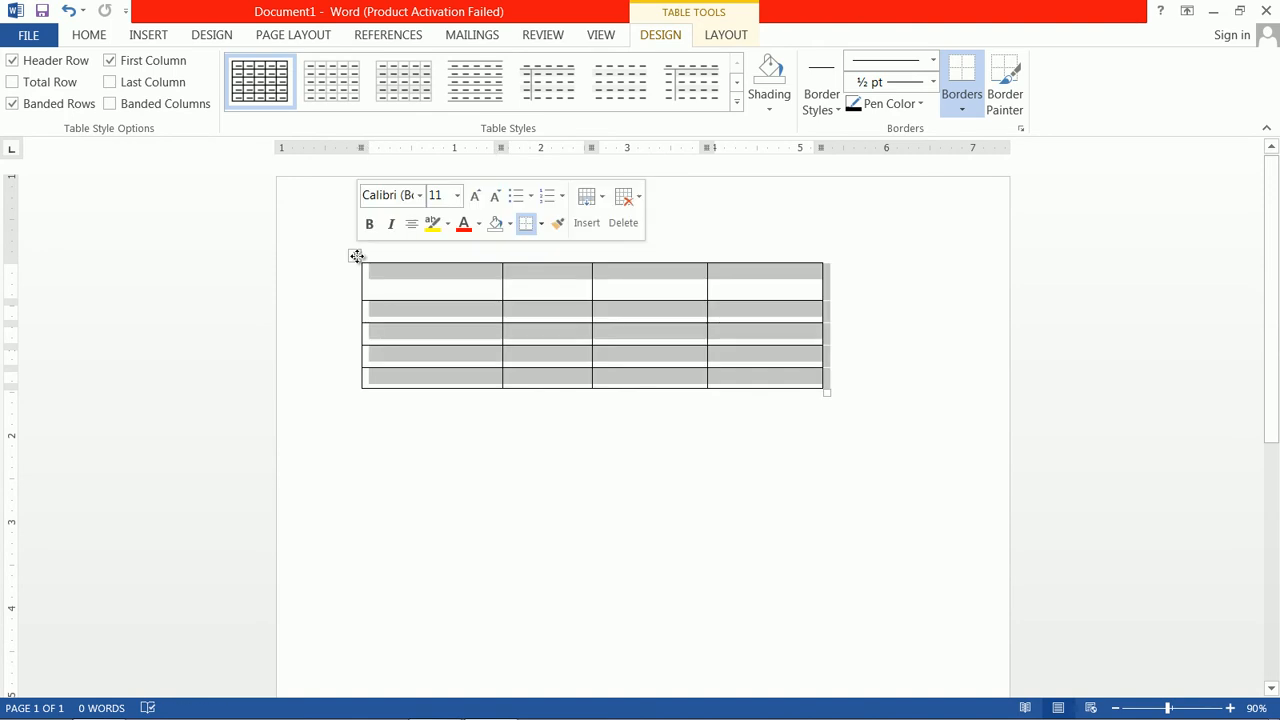
left_click(414, 286)
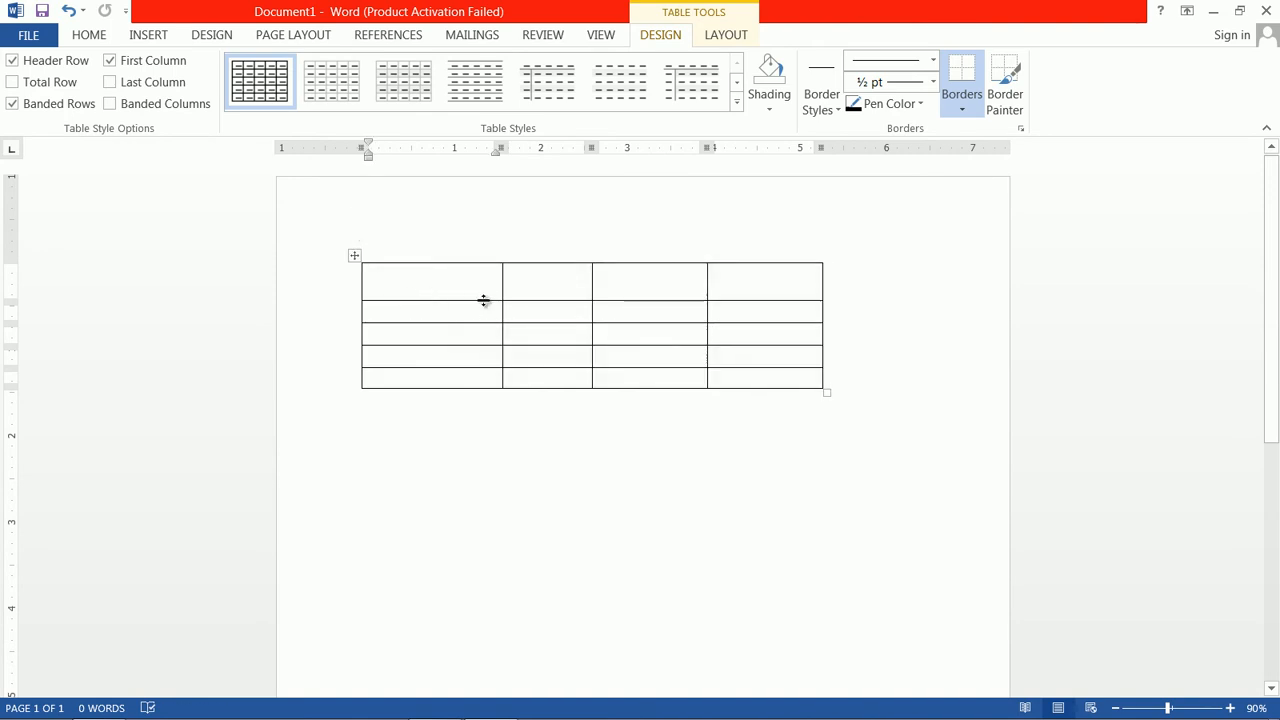
mouse_move(360, 298)
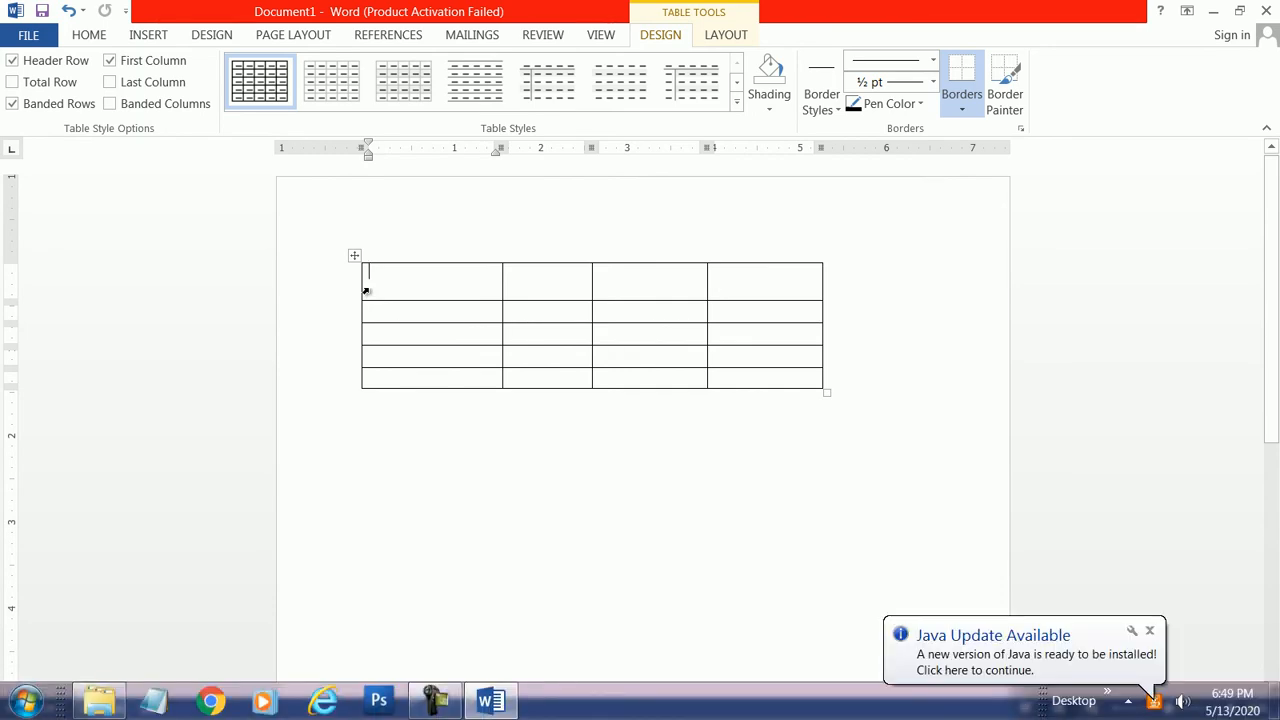
left_click(366, 291)
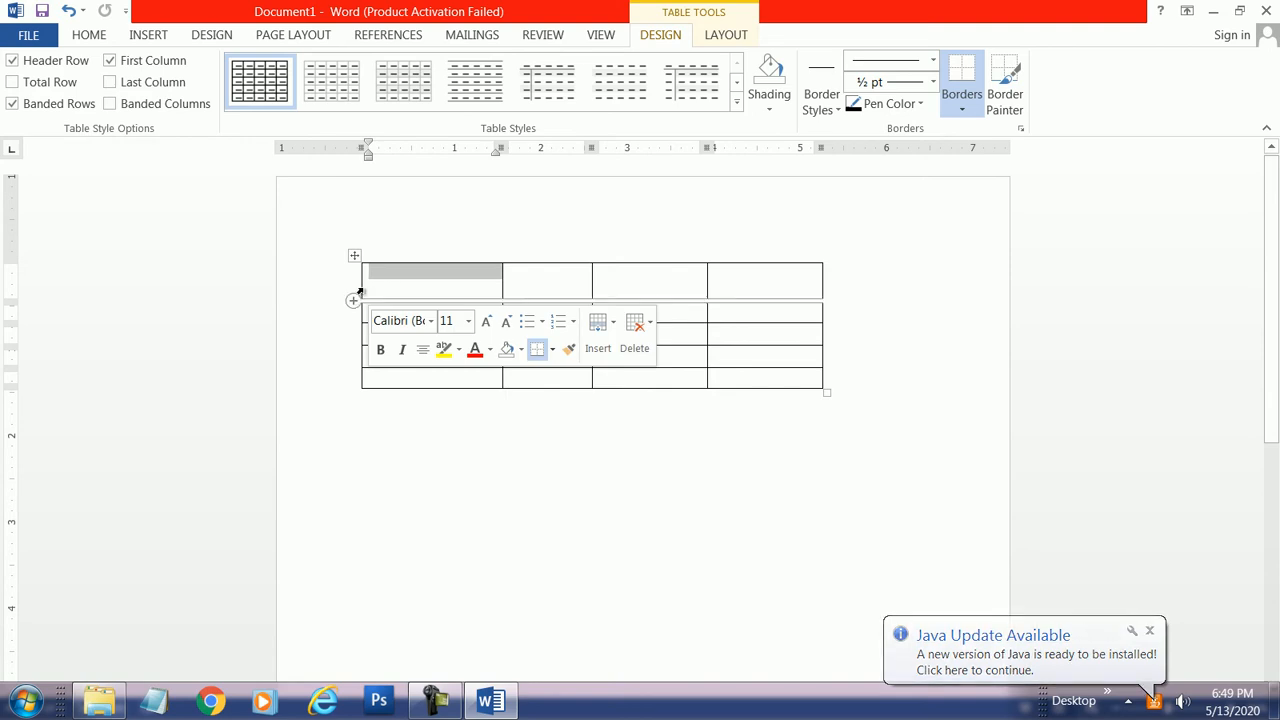
left_click(455, 245)
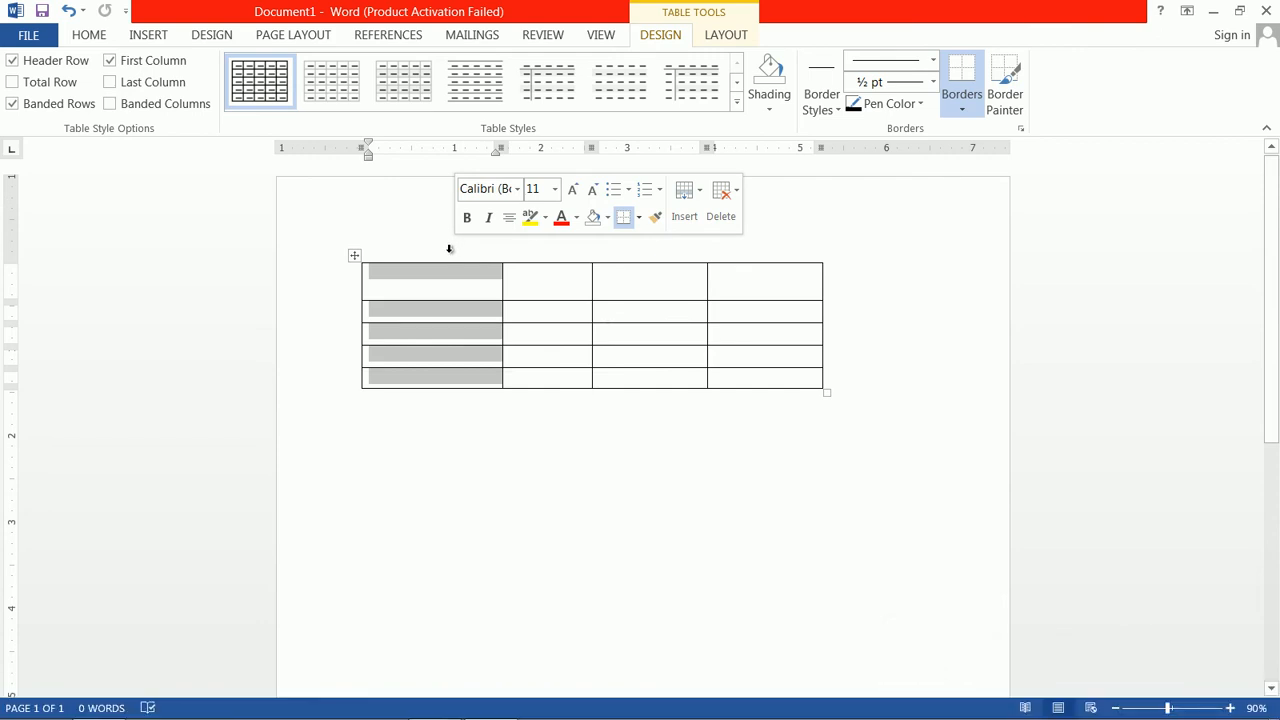
left_click(350, 290)
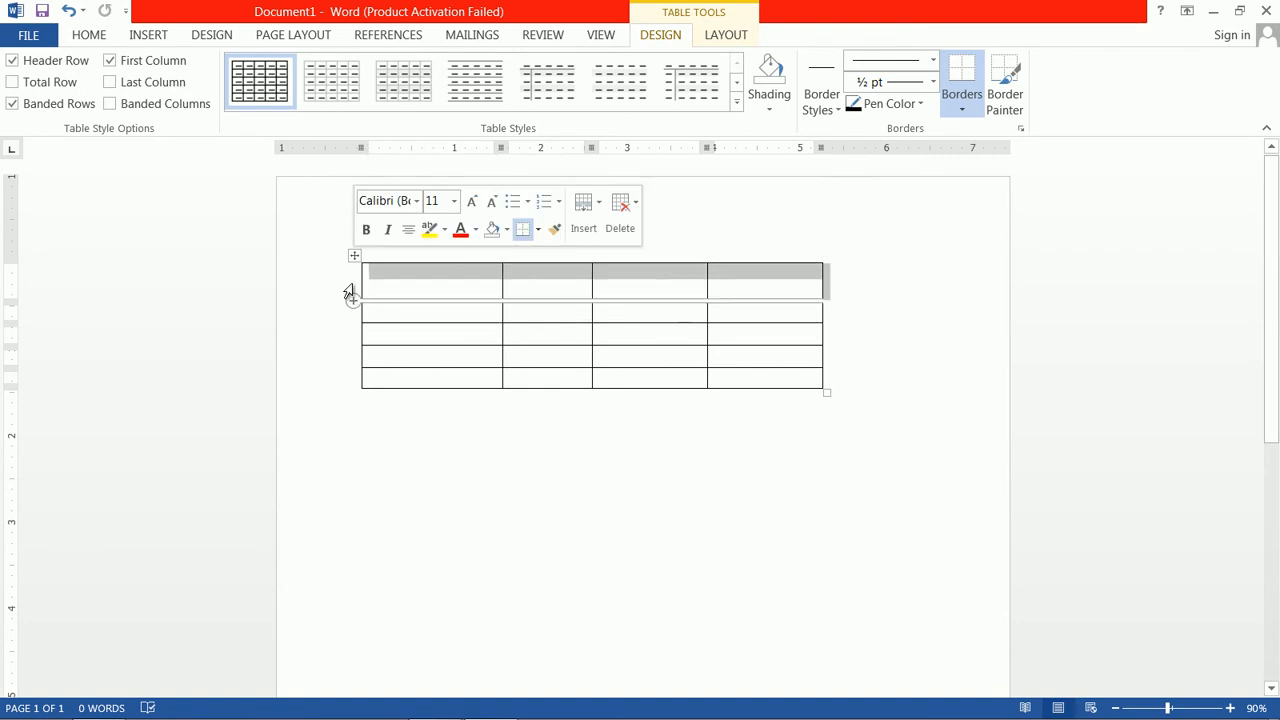
left_click(366, 283)
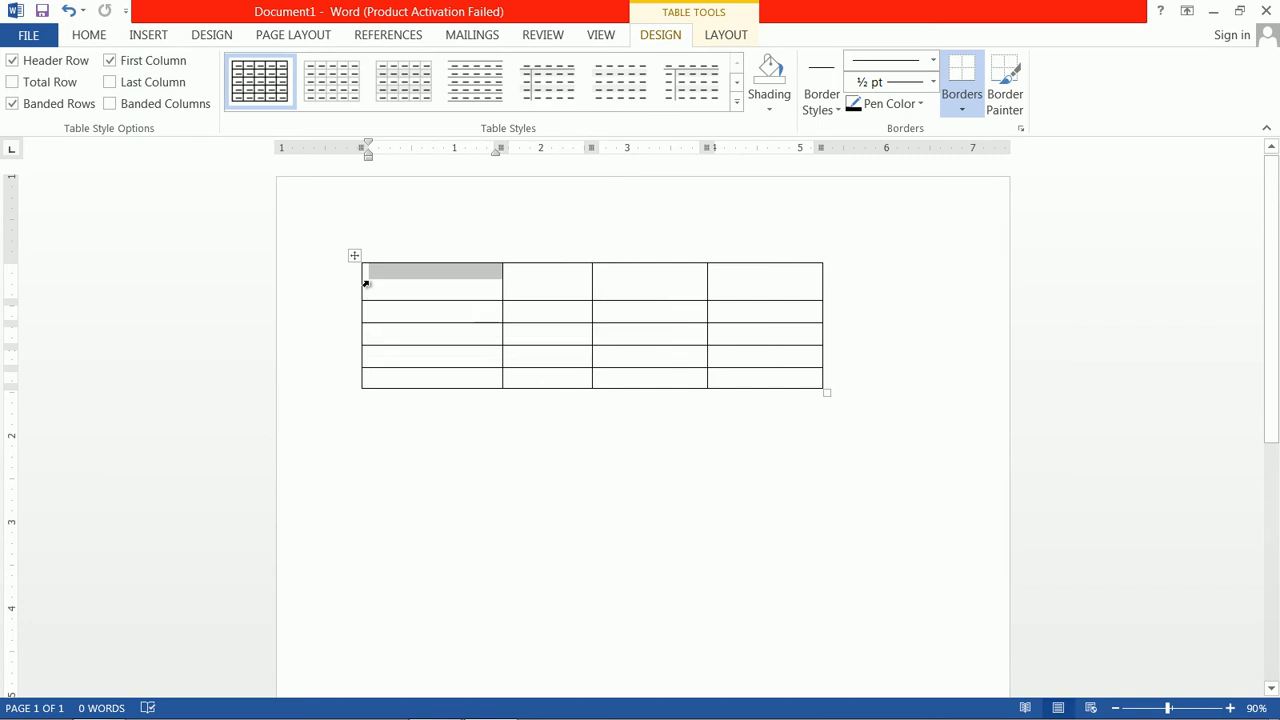
double_click(366, 283)
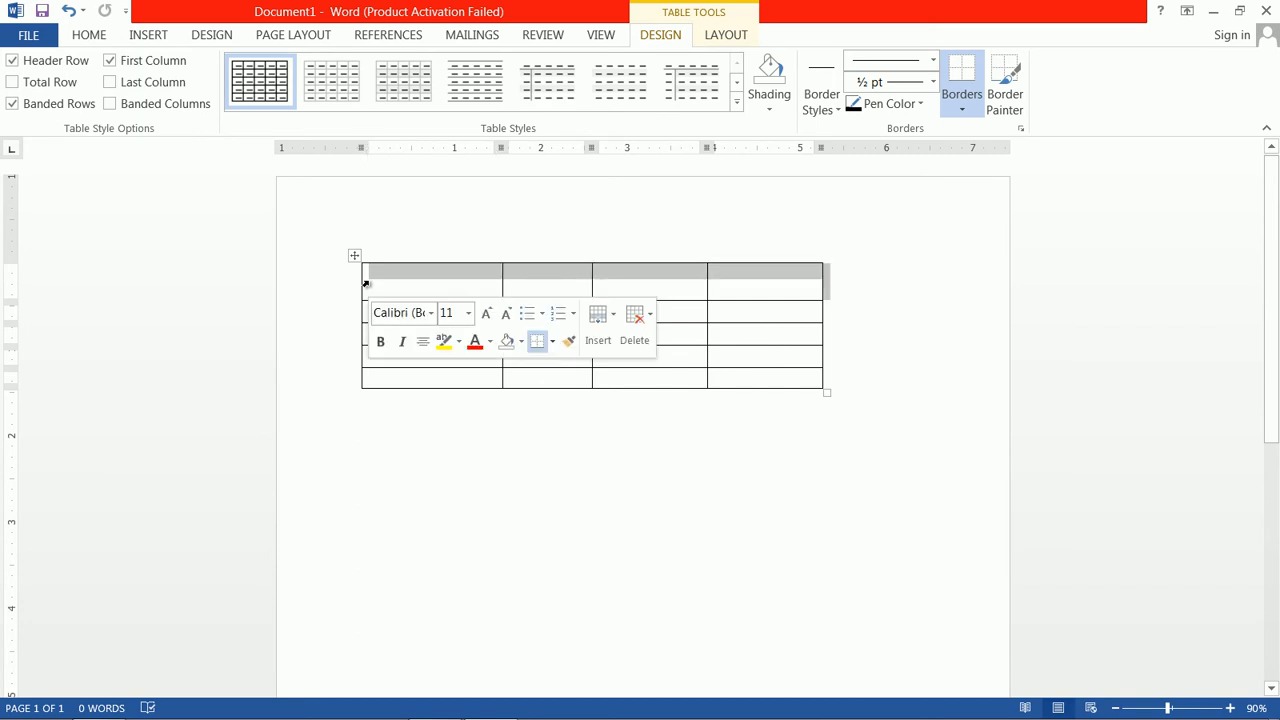
Fill the table's first row with 123, 567, 65 and 67.
left_click(435, 292)
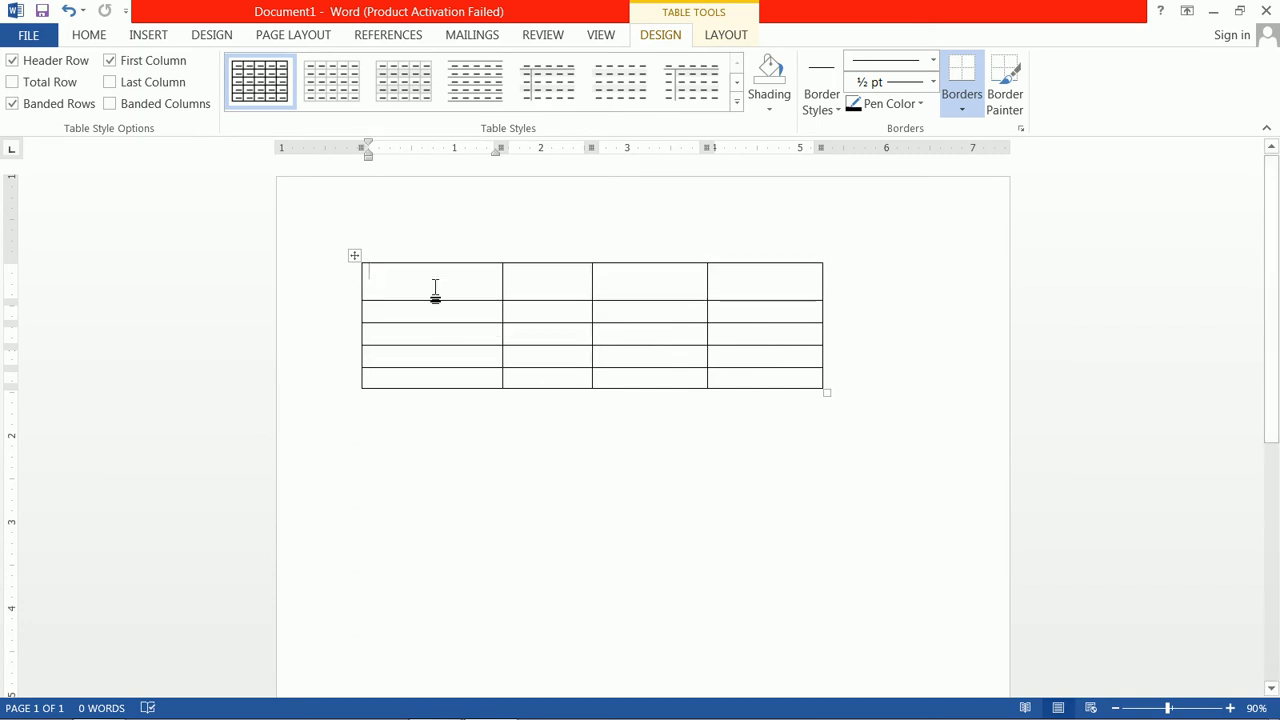
type("123")
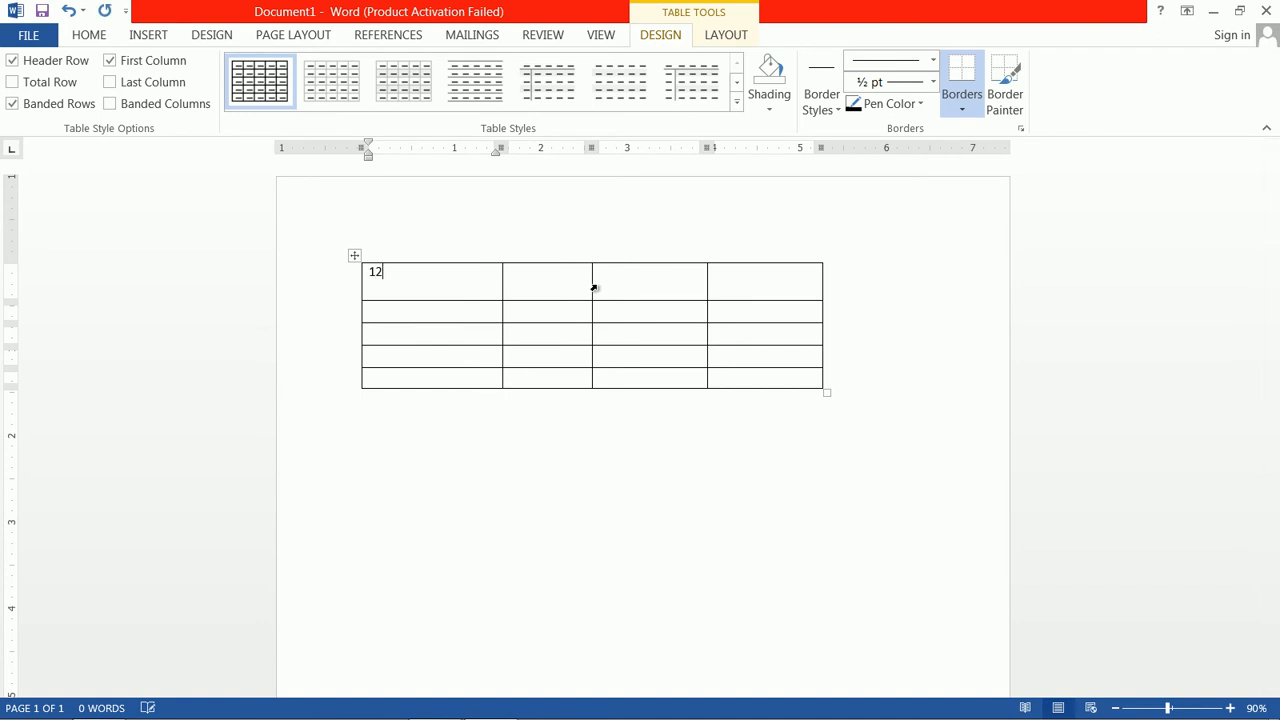
key("Tab")
key("Tab")
type("5")
key("Tab")
type("67")
key("Tab")
Fill the second row with 77, 77, 6 and 7.
type("77")
key("Tab")
type("77")
key("Tab")
type("6")
key("Tab")
key("7")
key("Tab")
Fill the third row with 8, 9, 7 and 6.
type("8")
key("Tab")
type("9")
key("Tab")
type("7")
key("Tab")
type("6")
key("Tab")
Fill the fourth row with 8, 6, 8 and 6.
type("8")
key("Tab")
type("6")
key("Tab")
type("8 6")
key("Tab")
Fill the fifth row with 8, 8, 6 and 8.
type("8")
key("Tab")
type("8")
key("Tab")
type("6")
key("Tab")
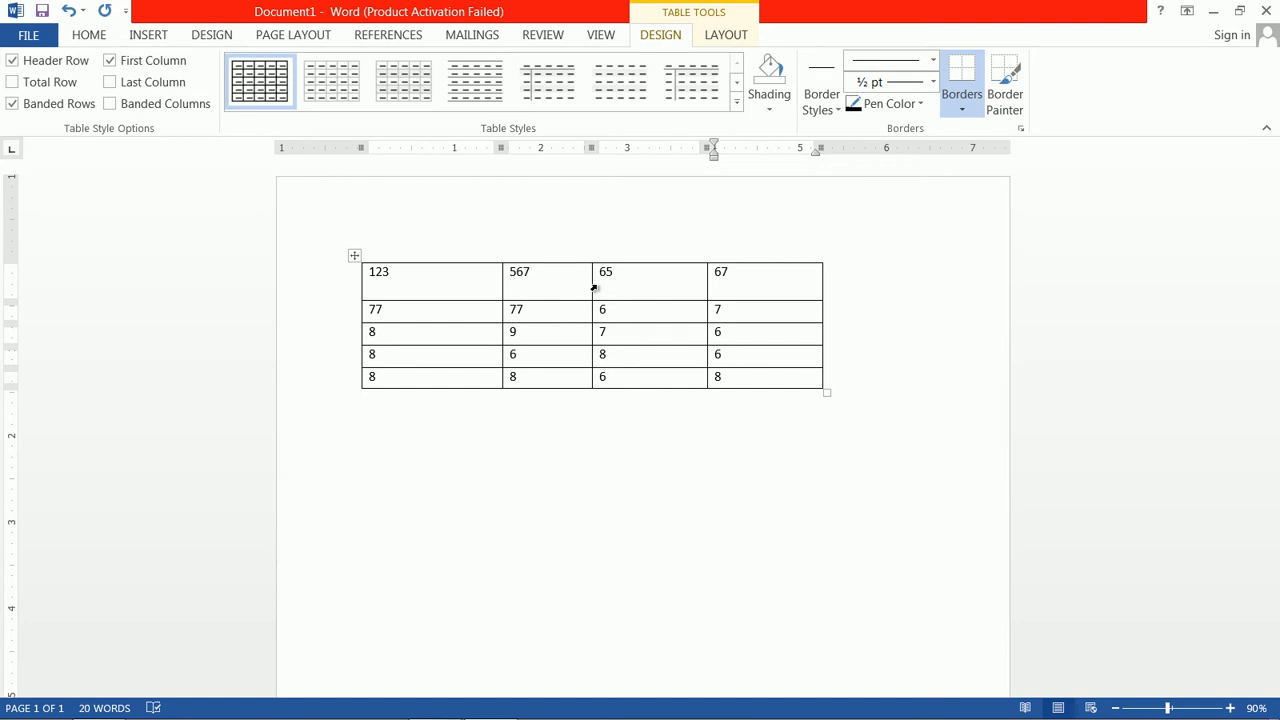
Add a sixth row with 777 in the first cell and 7 in the last, plus a blank seventh row.
key("Tab")
type("777")
key("Tab")
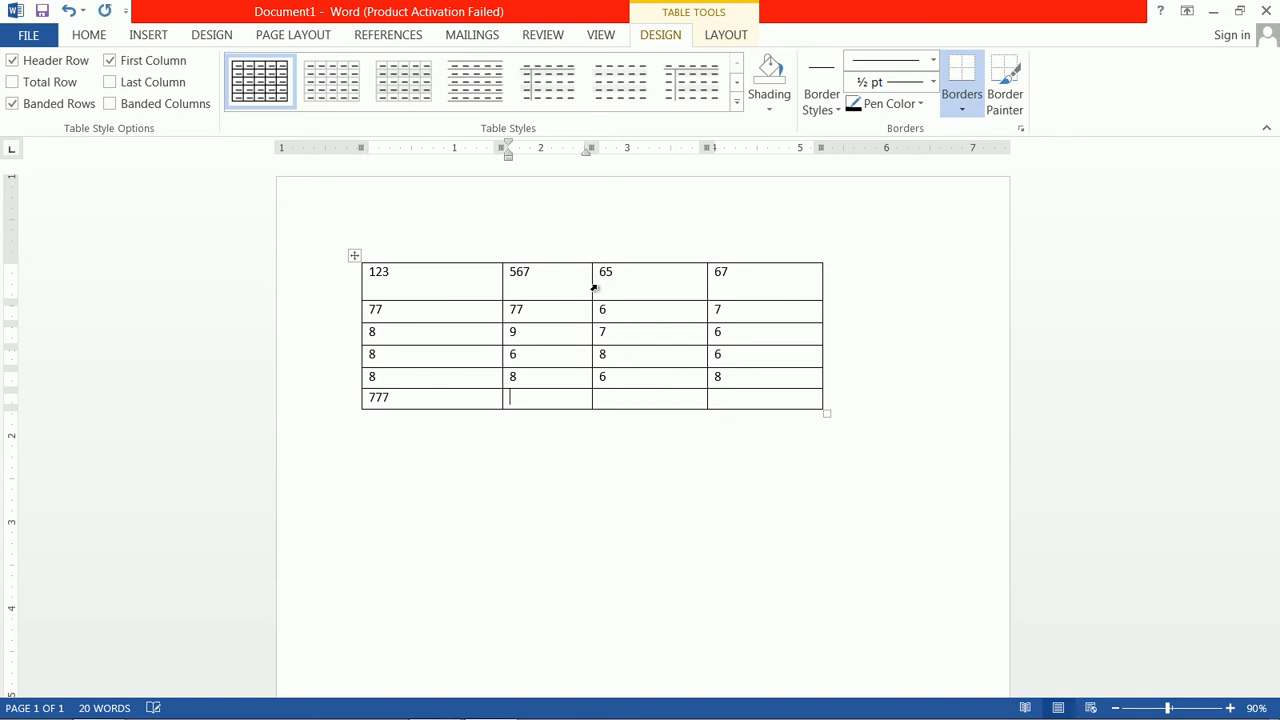
key("Tab")
key("Tab")
type("7")
key("Tab")
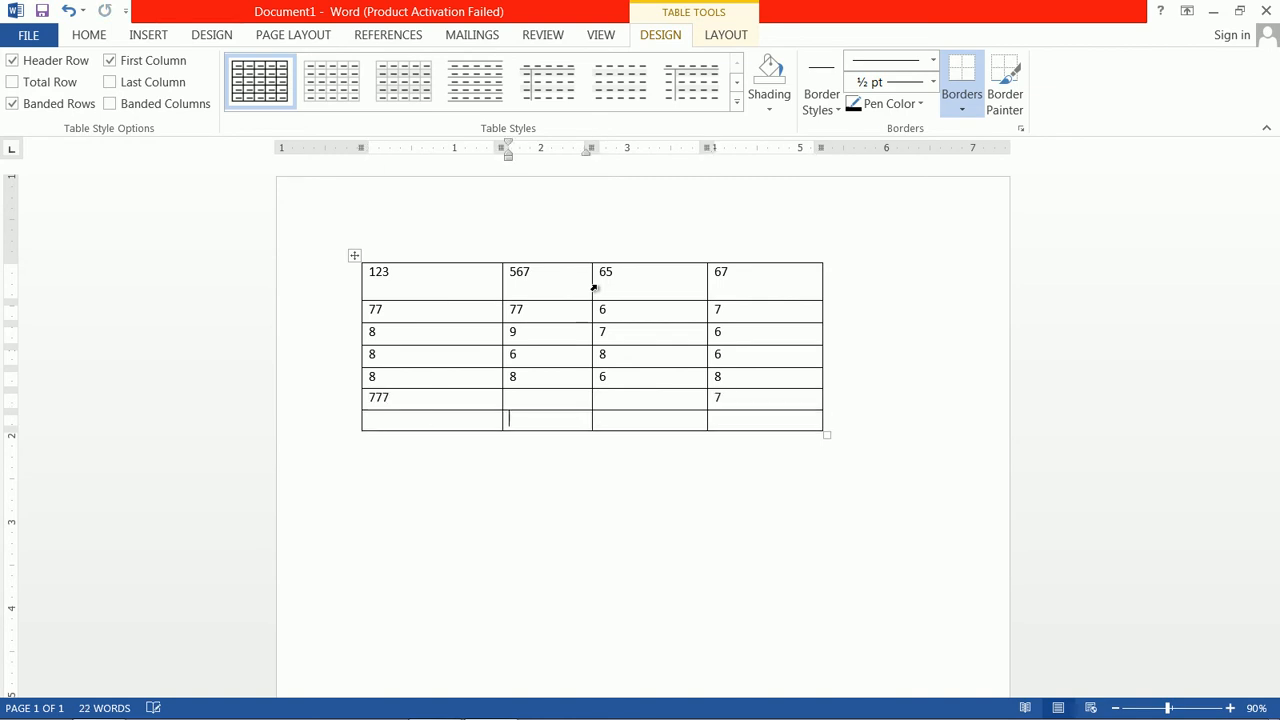
key("Tab")
Increase the font size of the whole table to 14.
left_click(354, 259)
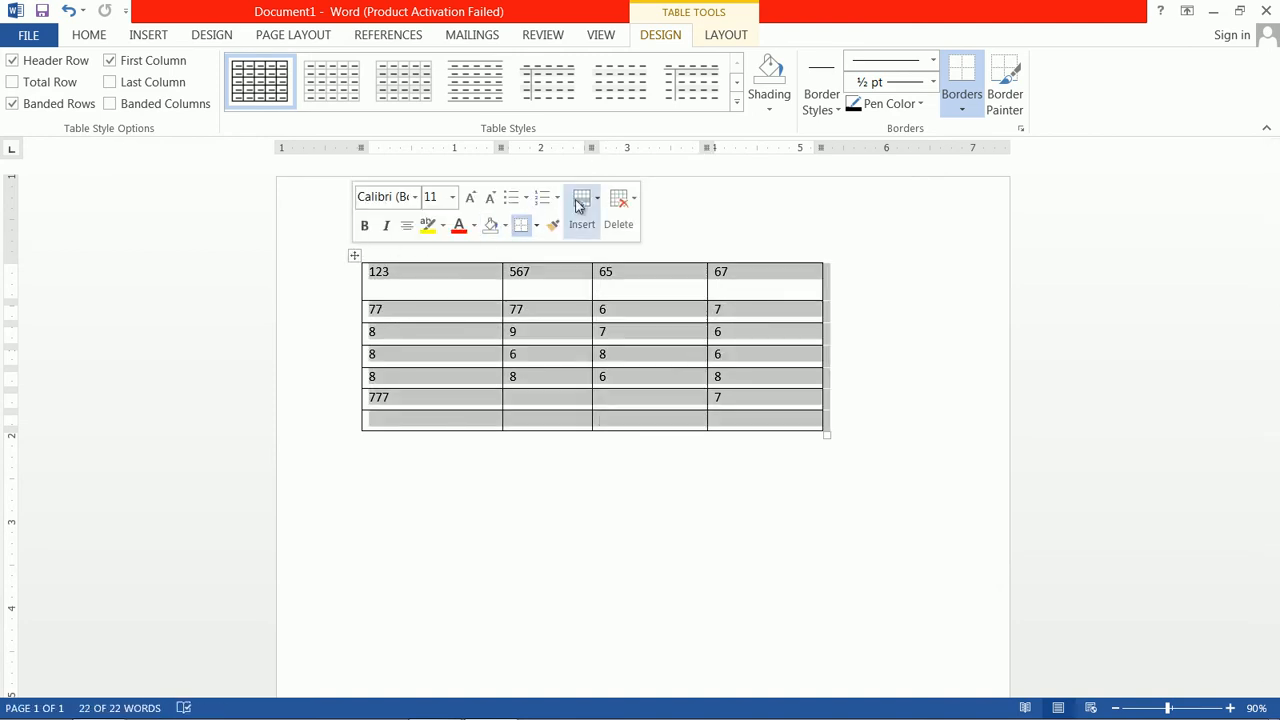
left_click(470, 198)
left_click(489, 201)
left_click(469, 200)
left_click(469, 200)
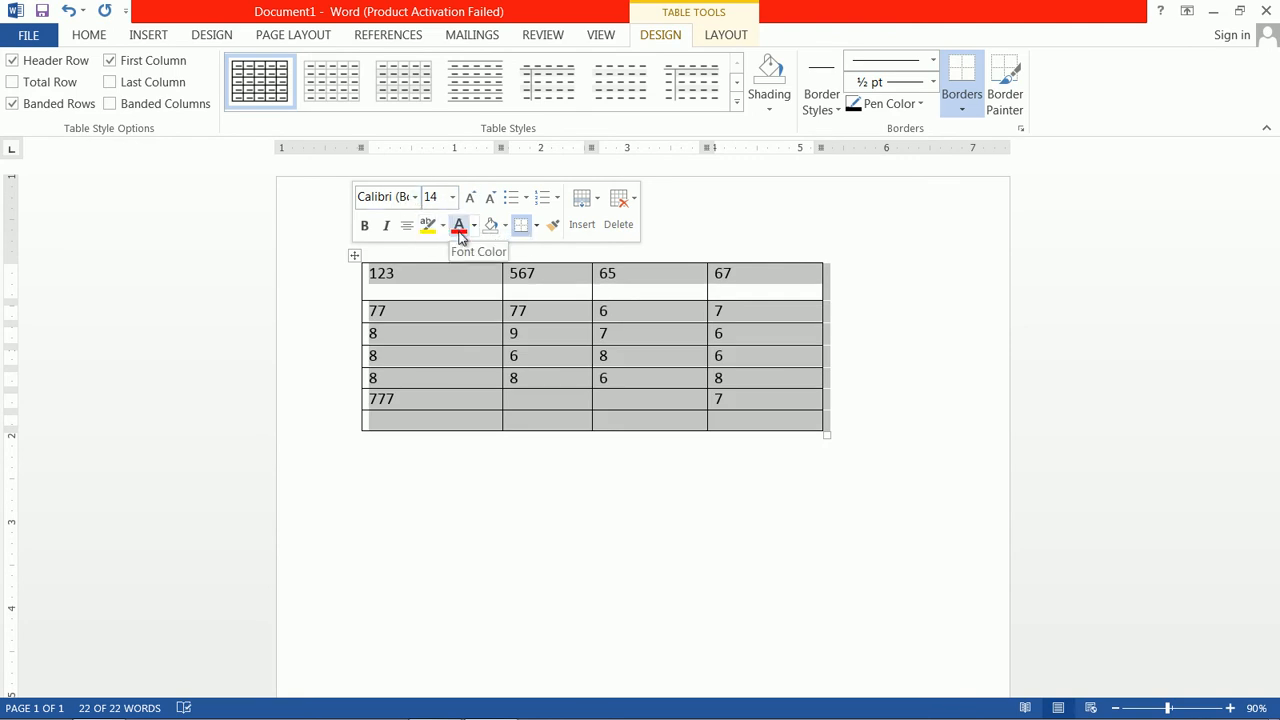
Insert a blank column to the left of the column headed 567.
left_click(597, 206)
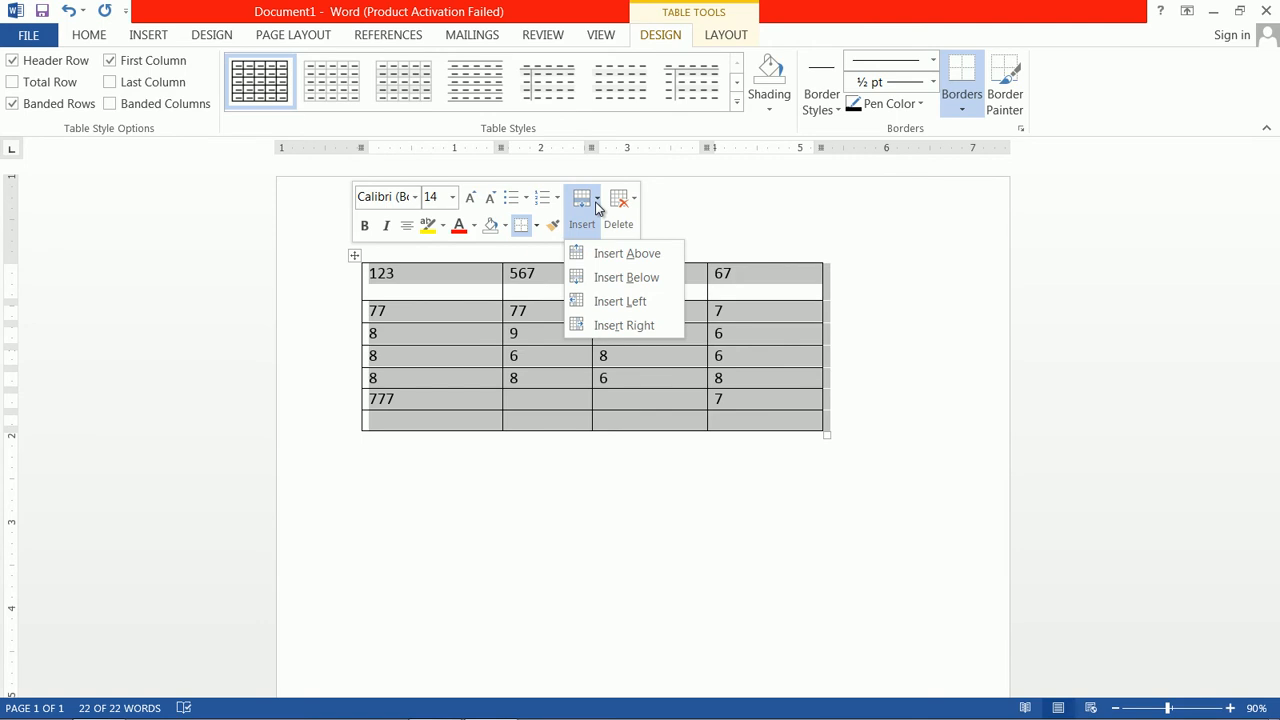
left_click(528, 347)
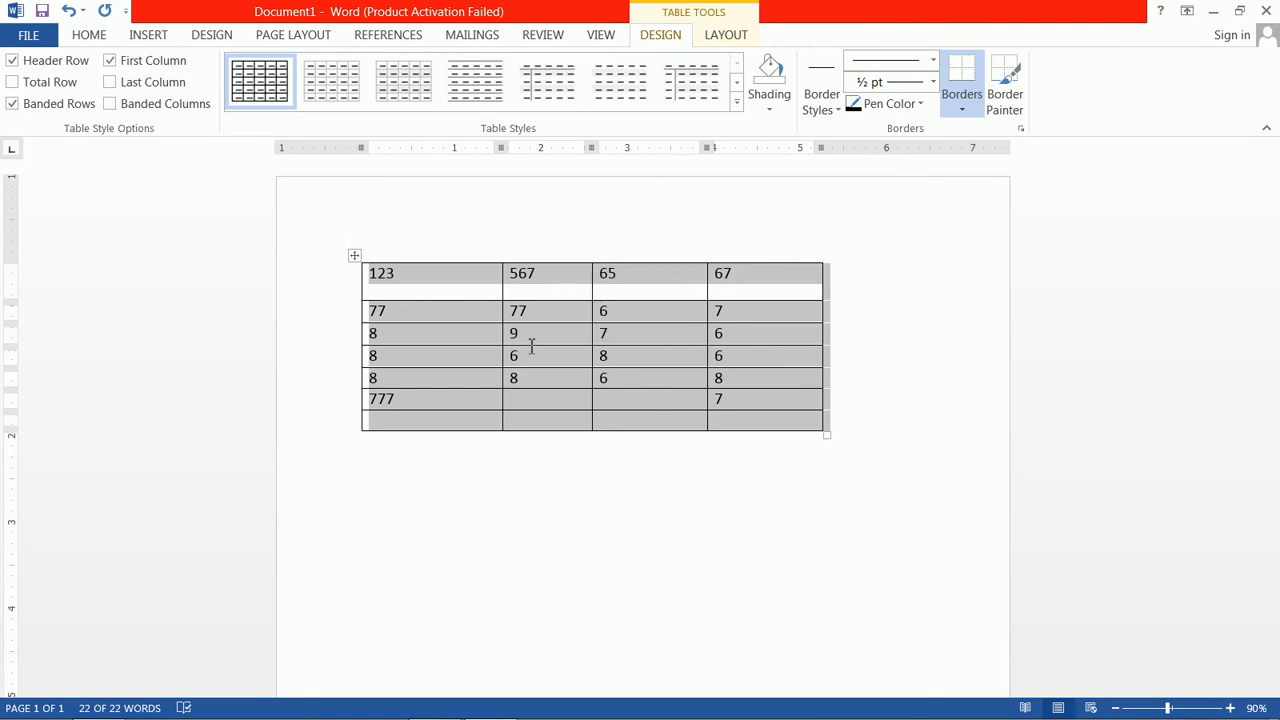
left_click(435, 297)
left_click(533, 258)
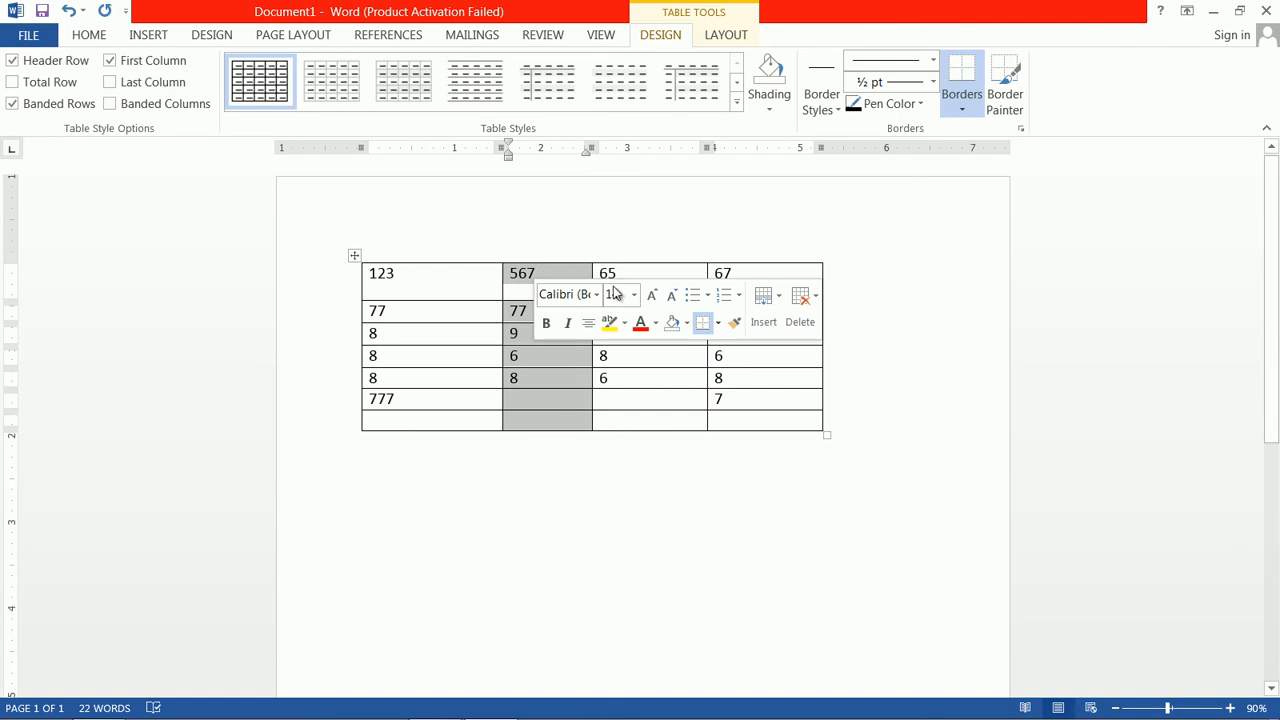
left_click(768, 303)
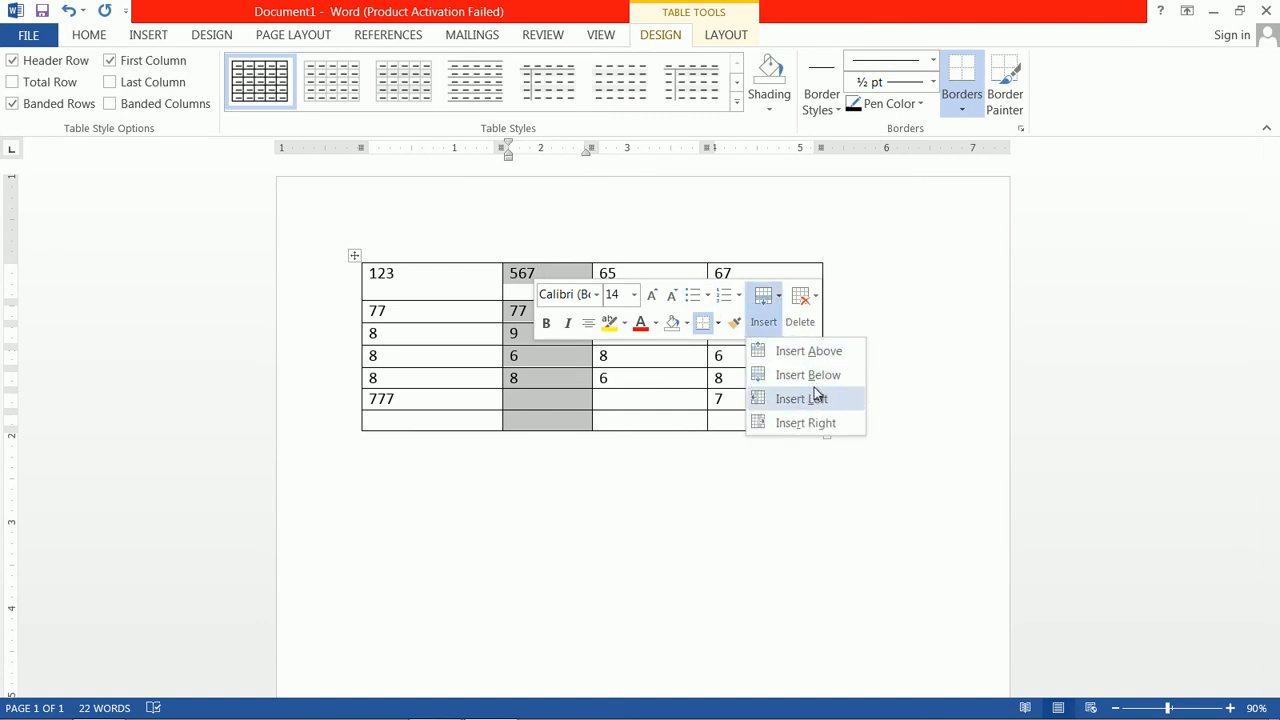
left_click(813, 298)
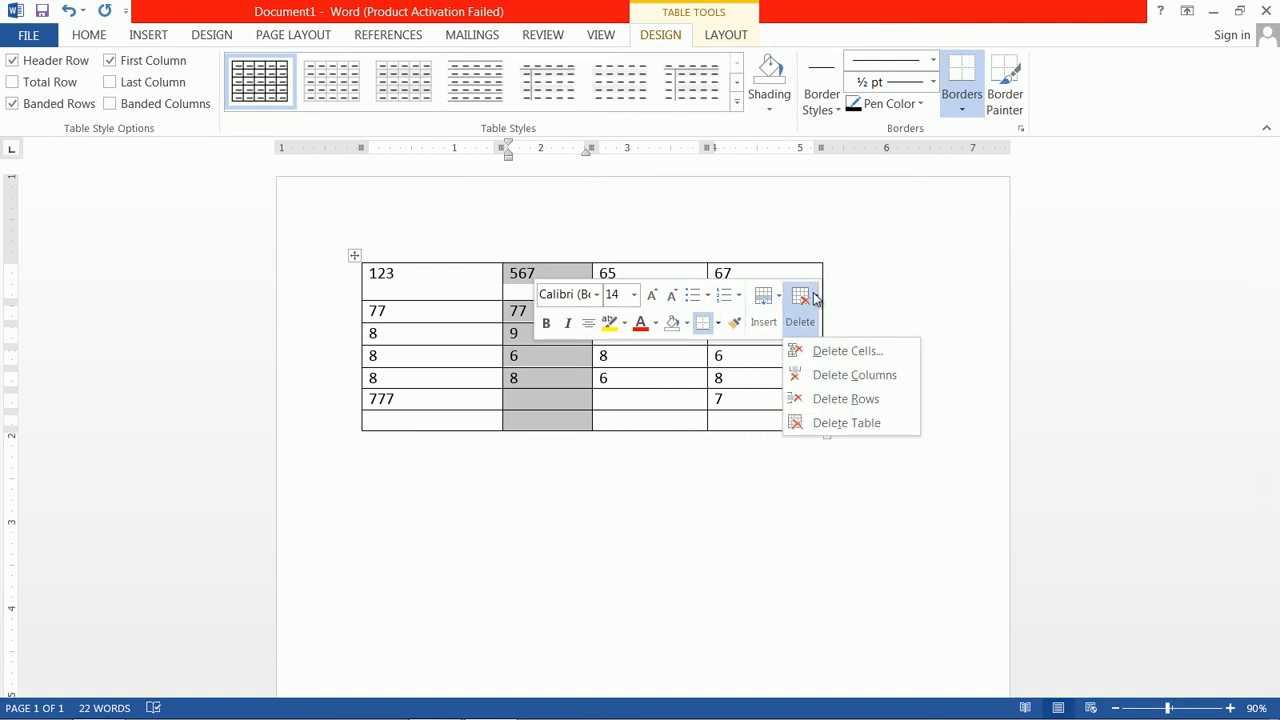
left_click(779, 313)
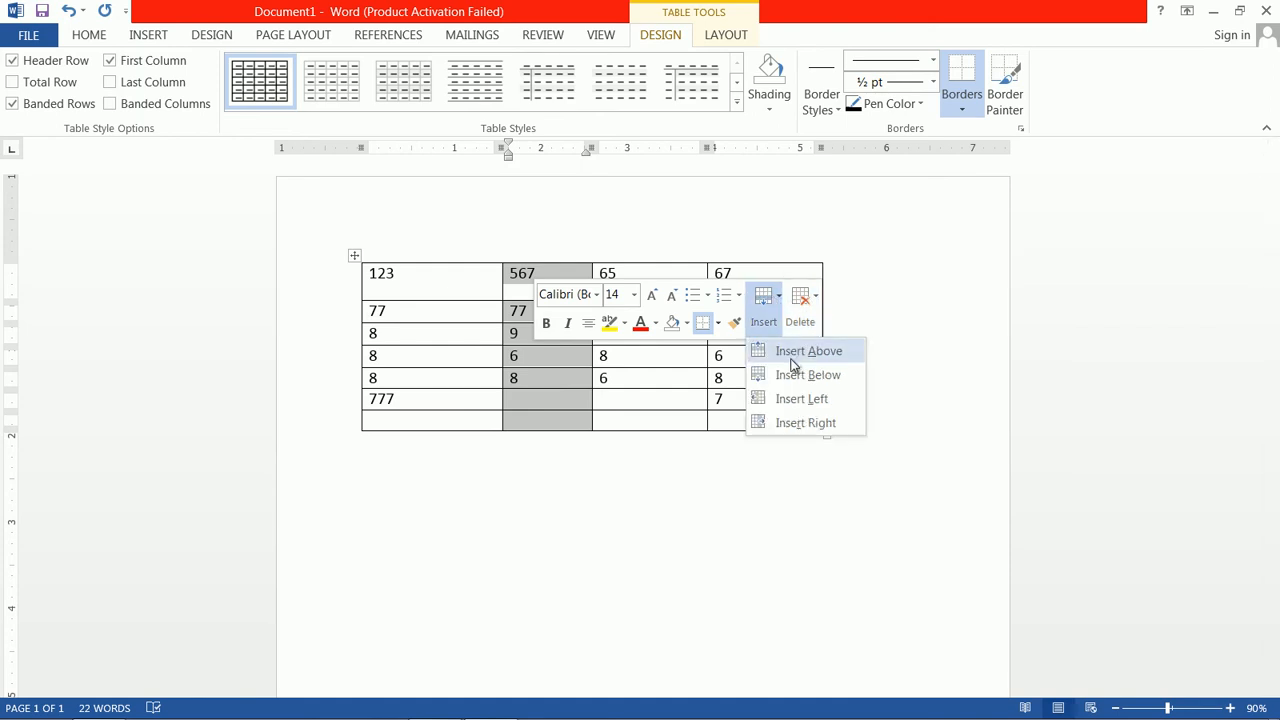
left_click(797, 402)
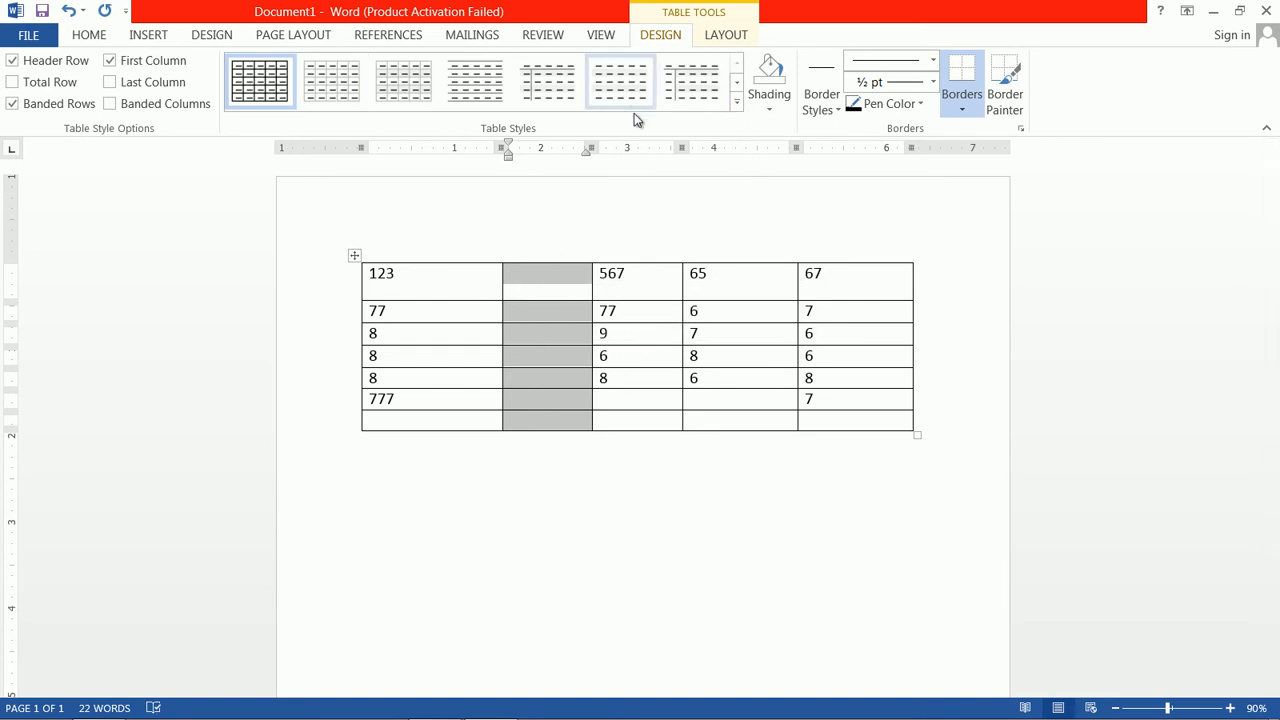
Apply the orange grid table style with a solid header row, and shade the blank second column light gold.
left_click(724, 40)
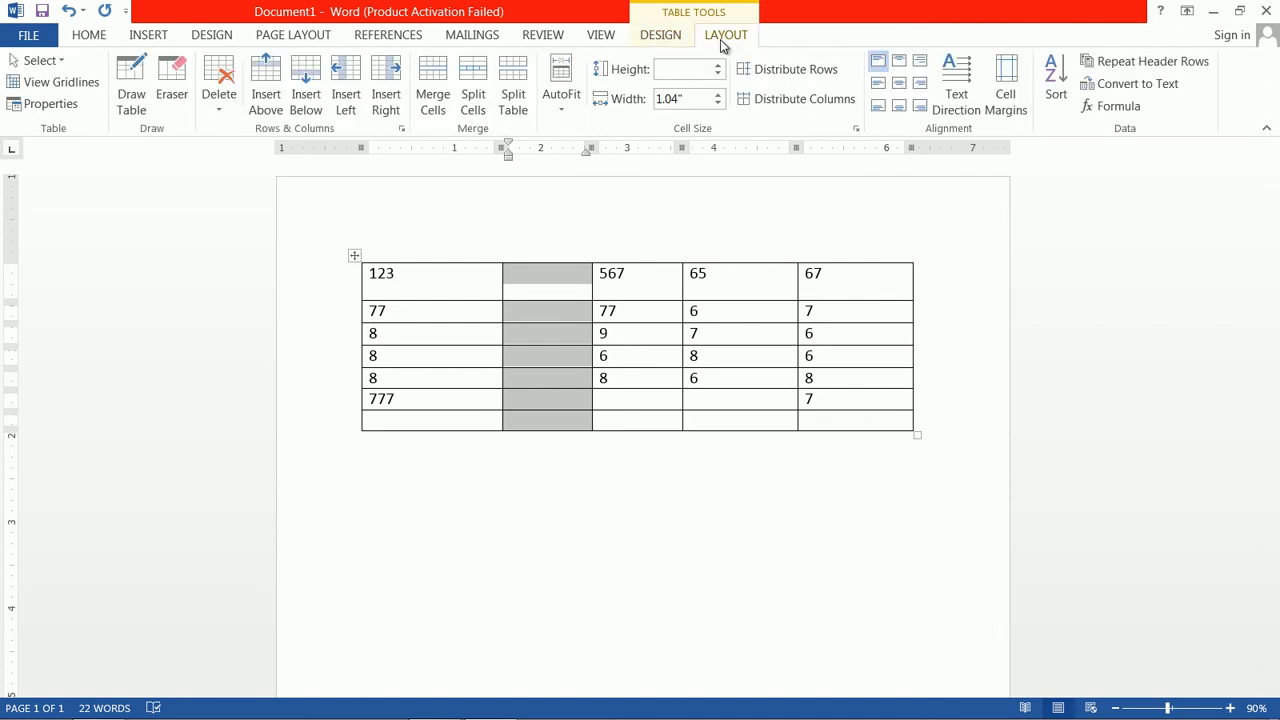
left_click(663, 38)
left_click(720, 37)
left_click(674, 38)
left_click(736, 102)
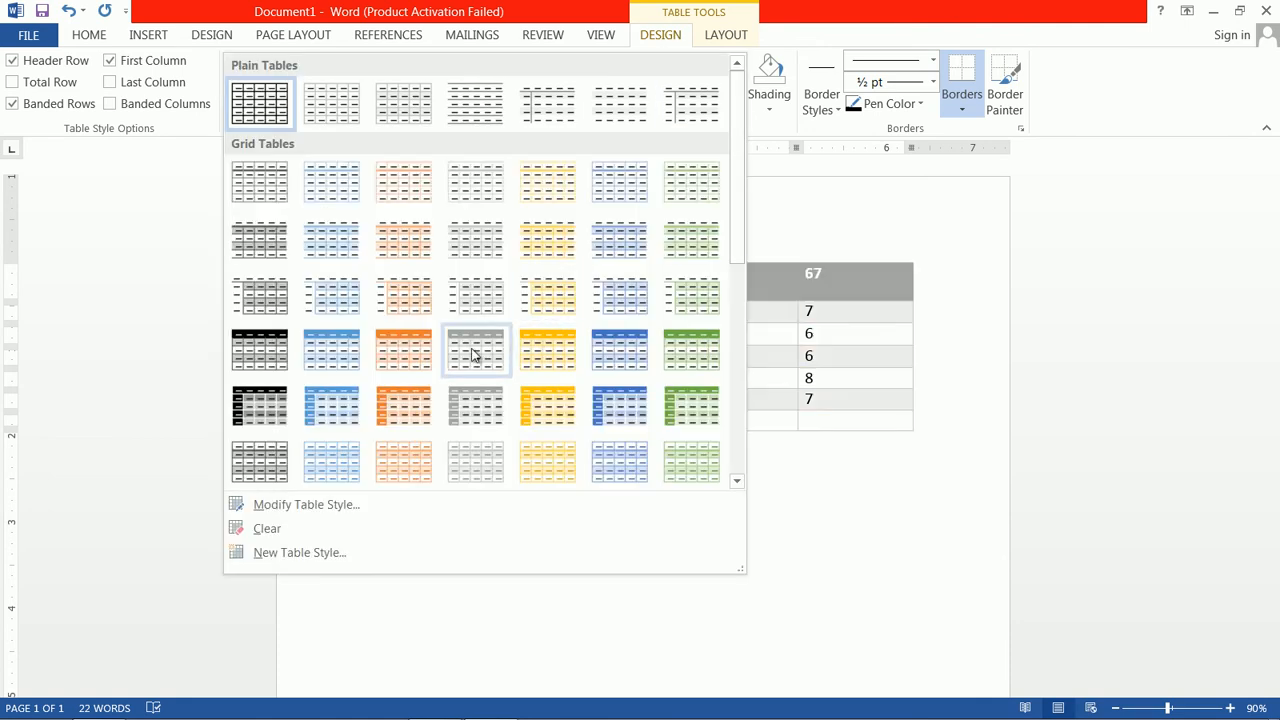
left_click(417, 363)
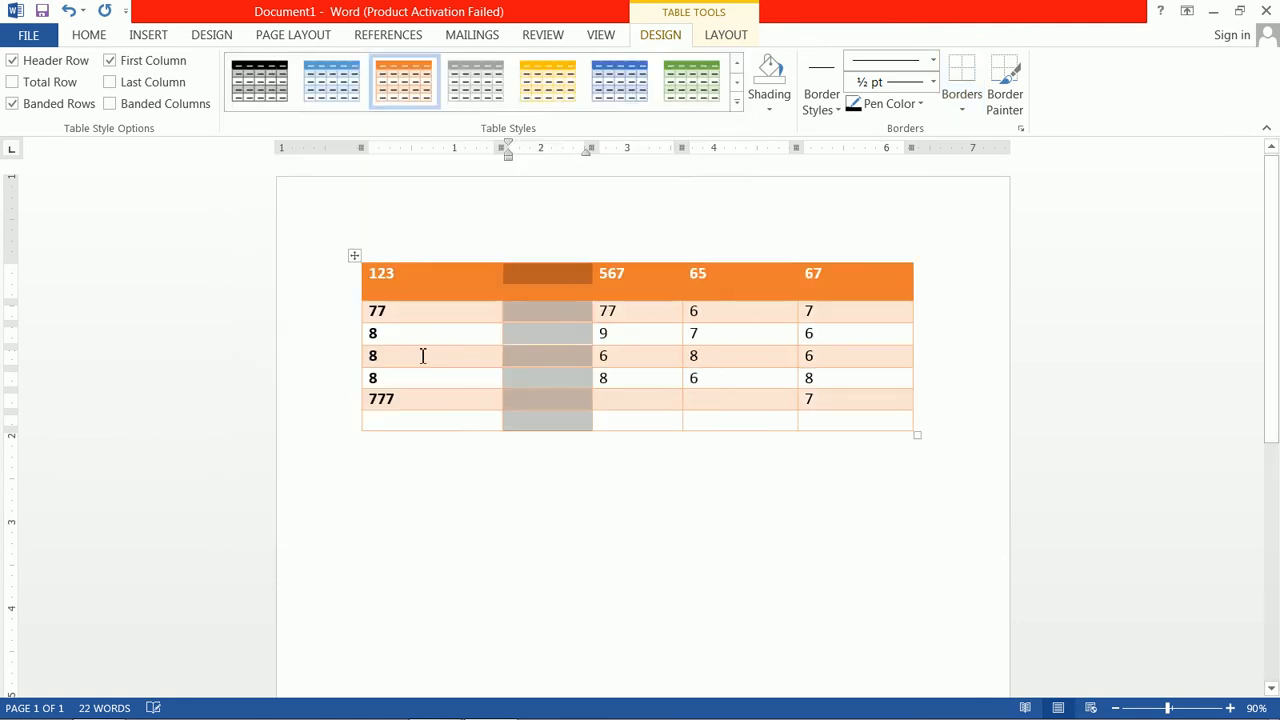
left_click(770, 112)
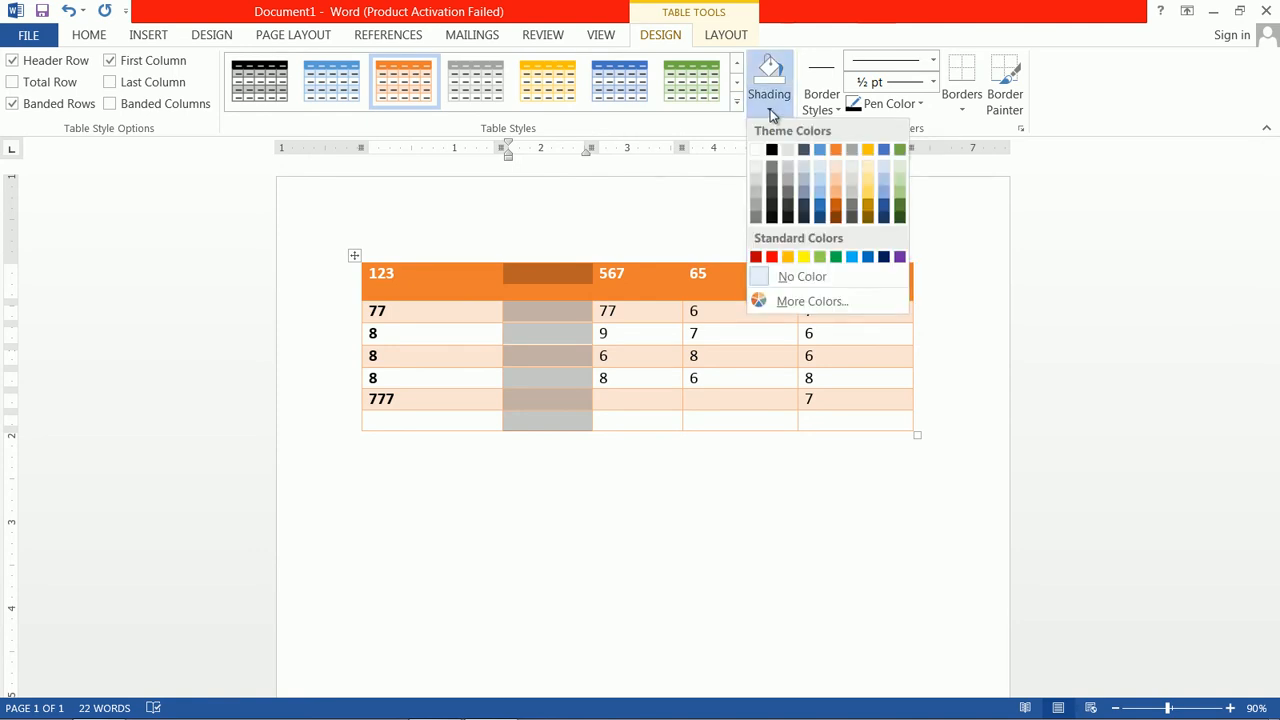
left_click(867, 199)
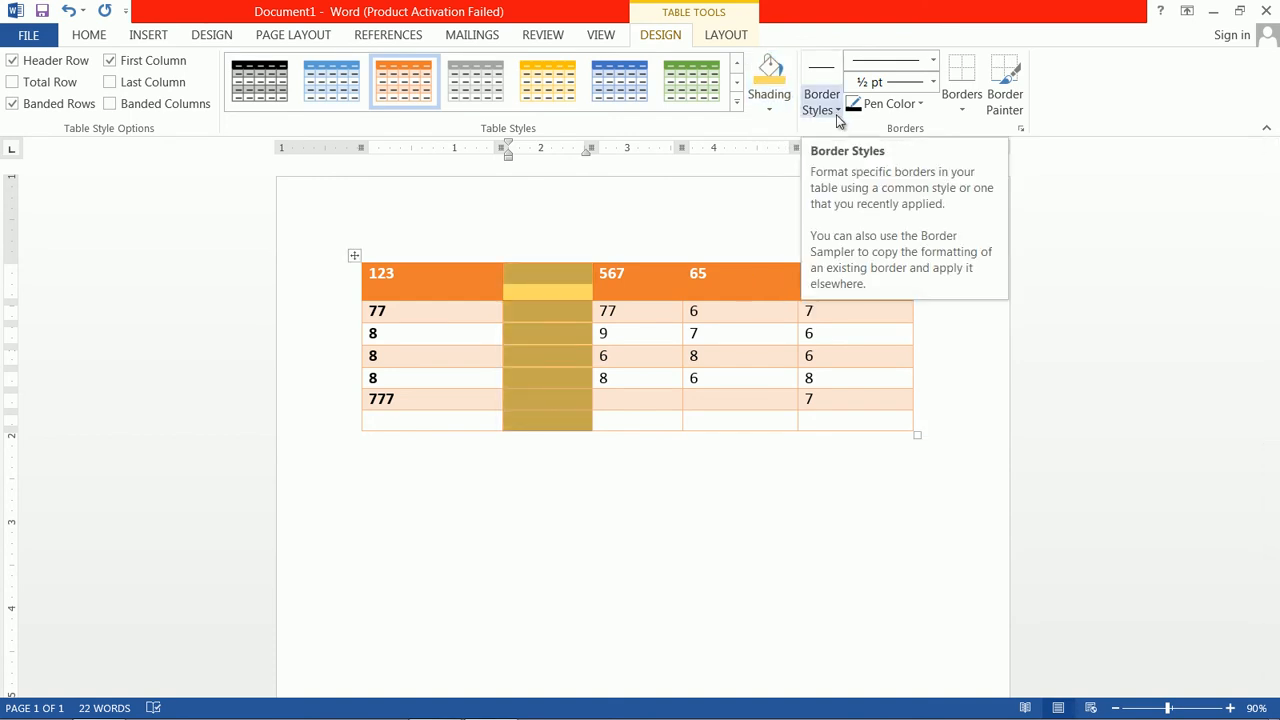
Paint the single 1 ½ pt orange theme border onto the horizontal borders below each cell of the gold column.
left_click(838, 118)
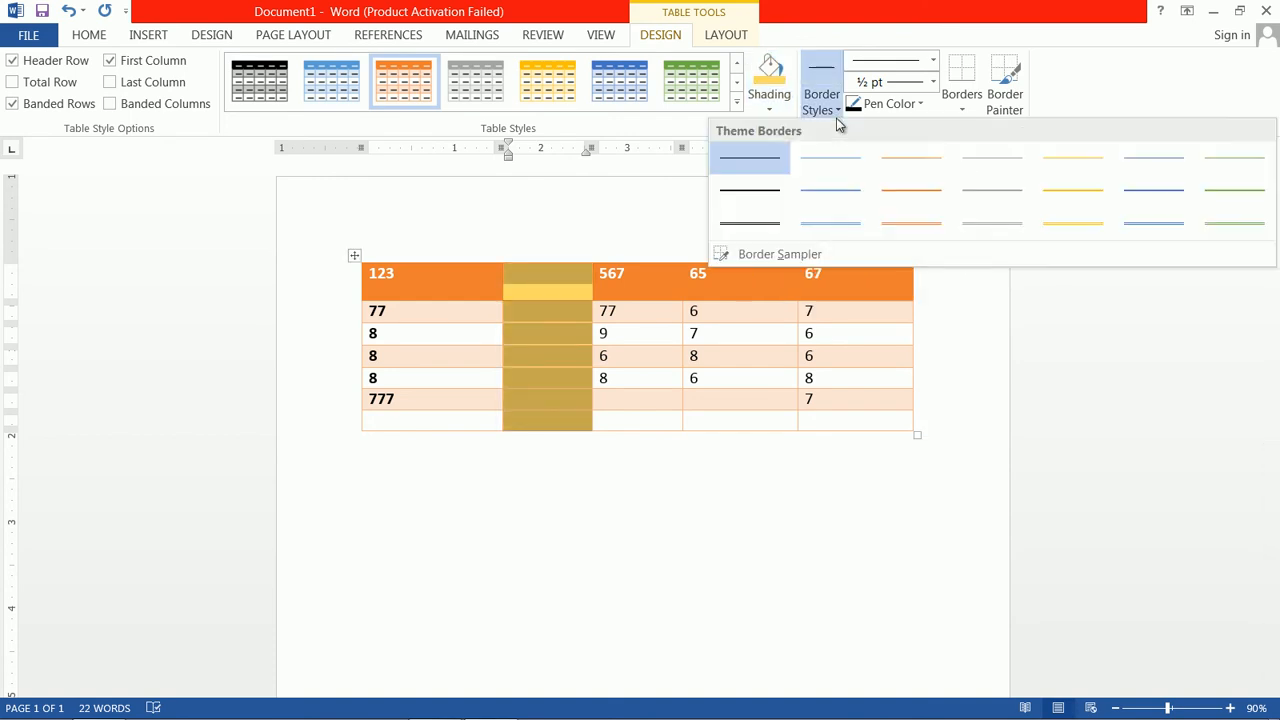
left_click(922, 192)
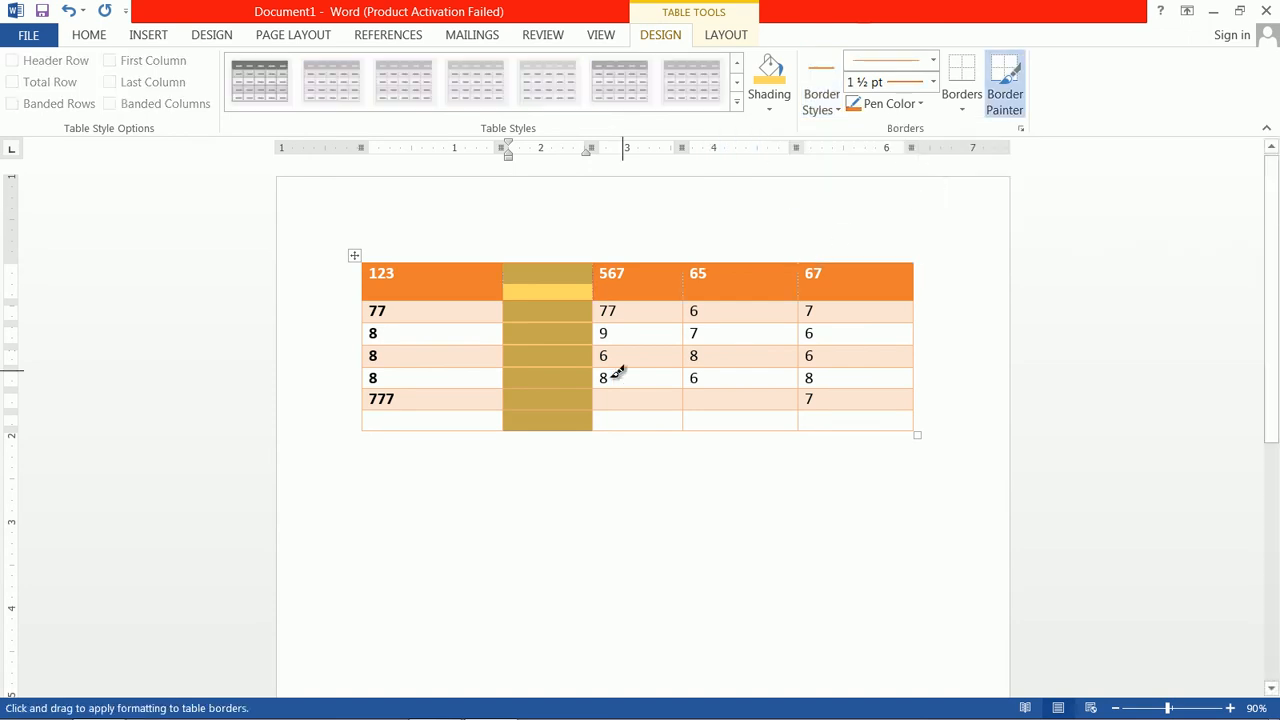
left_click(552, 399)
left_click(586, 299)
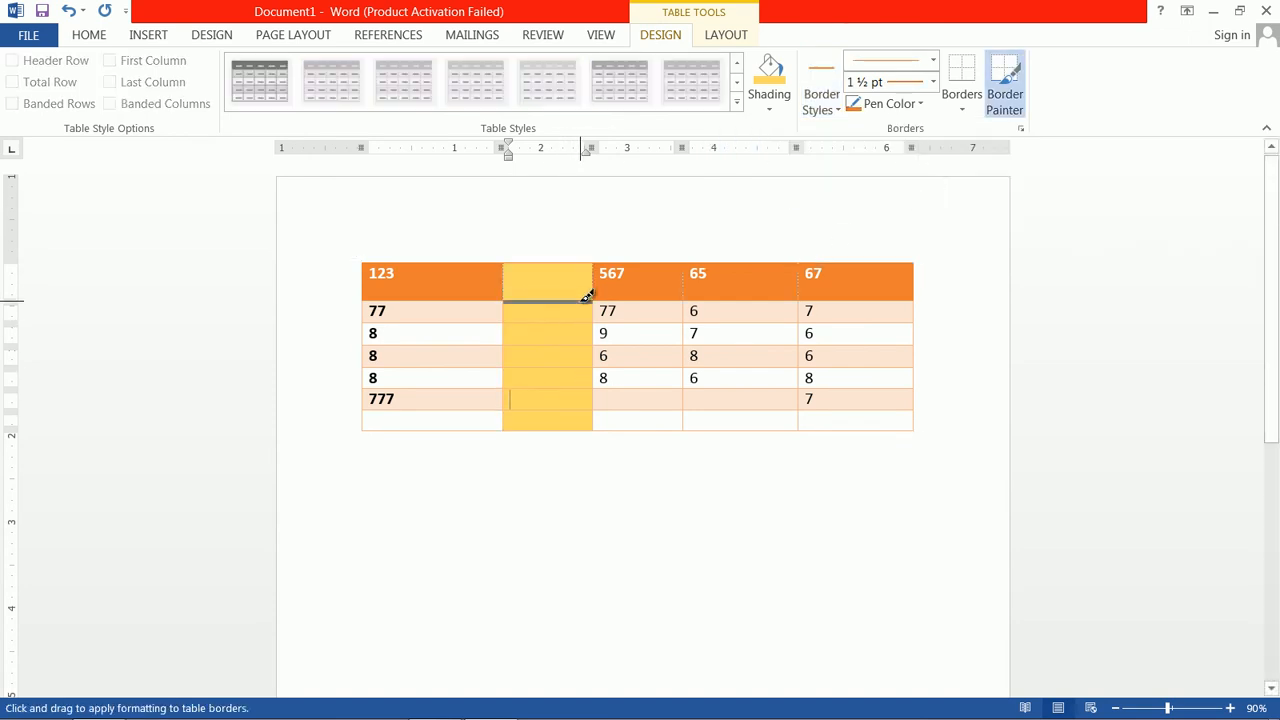
left_click(580, 325)
left_click(576, 348)
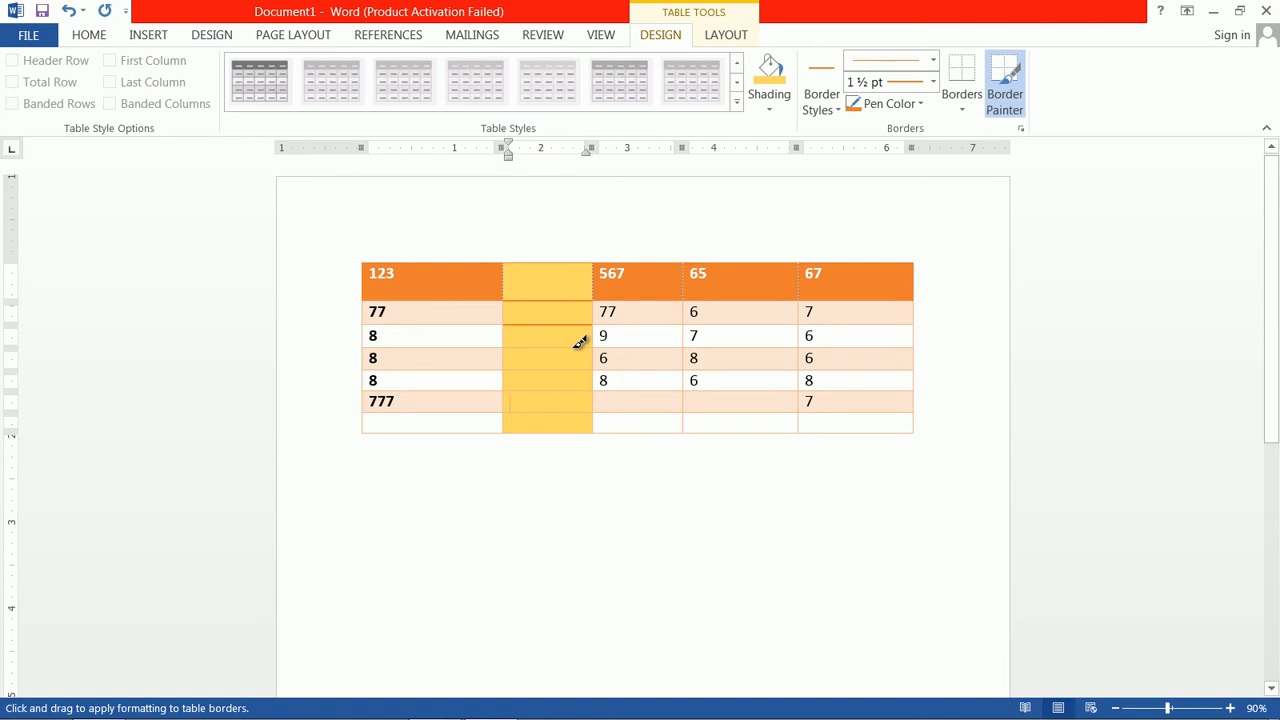
left_click(576, 372)
left_click(571, 410)
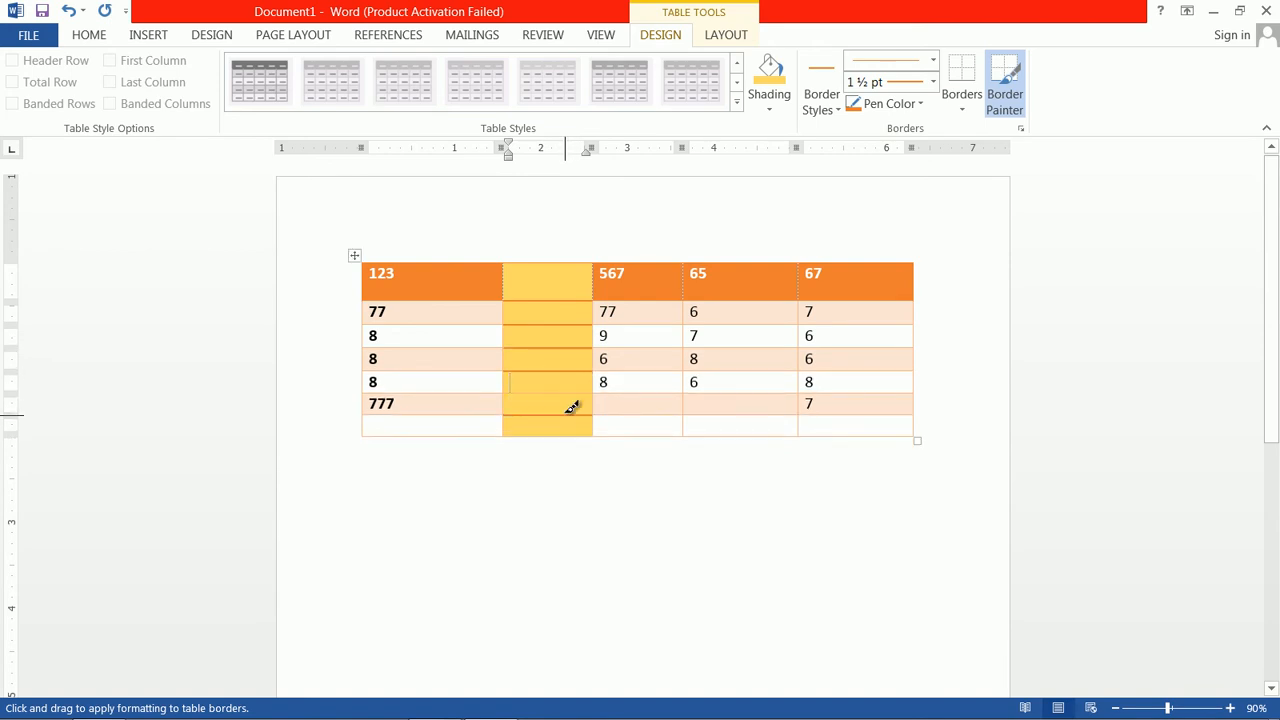
left_click(569, 393)
left_click(564, 435)
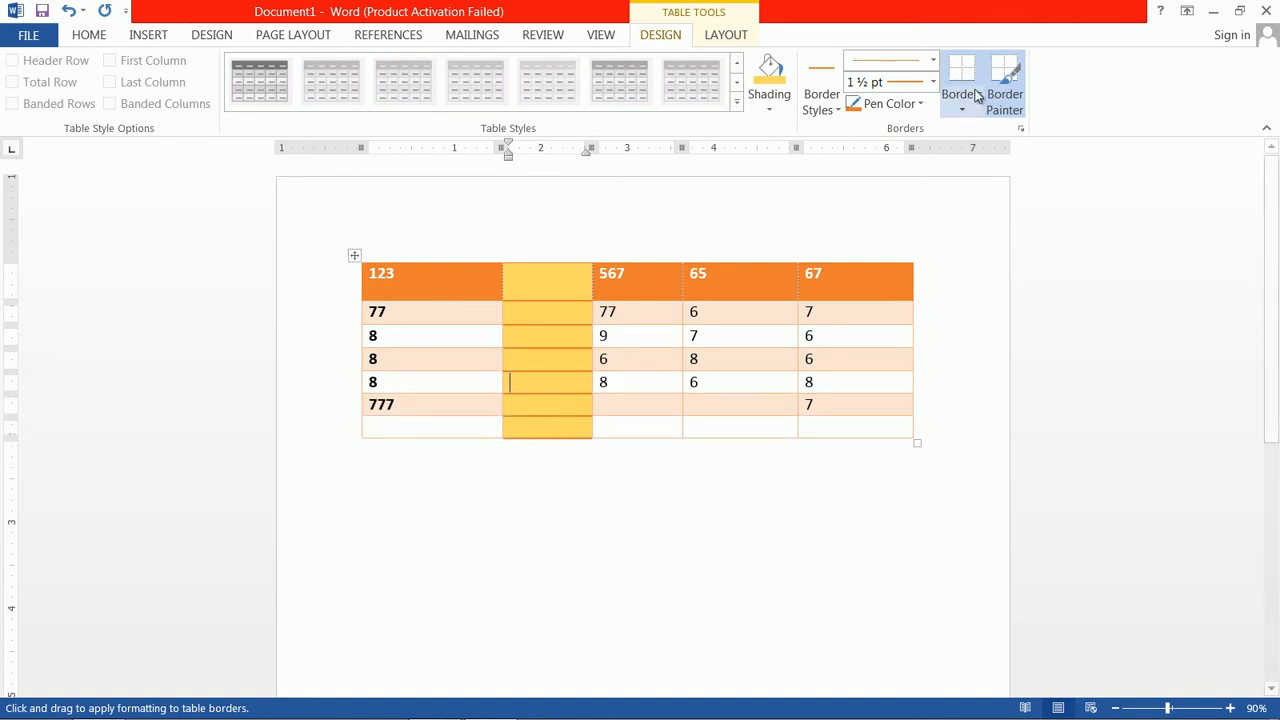
Turn off the Border Painter, keeping the 1 ½ pt line weight.
left_click(928, 84)
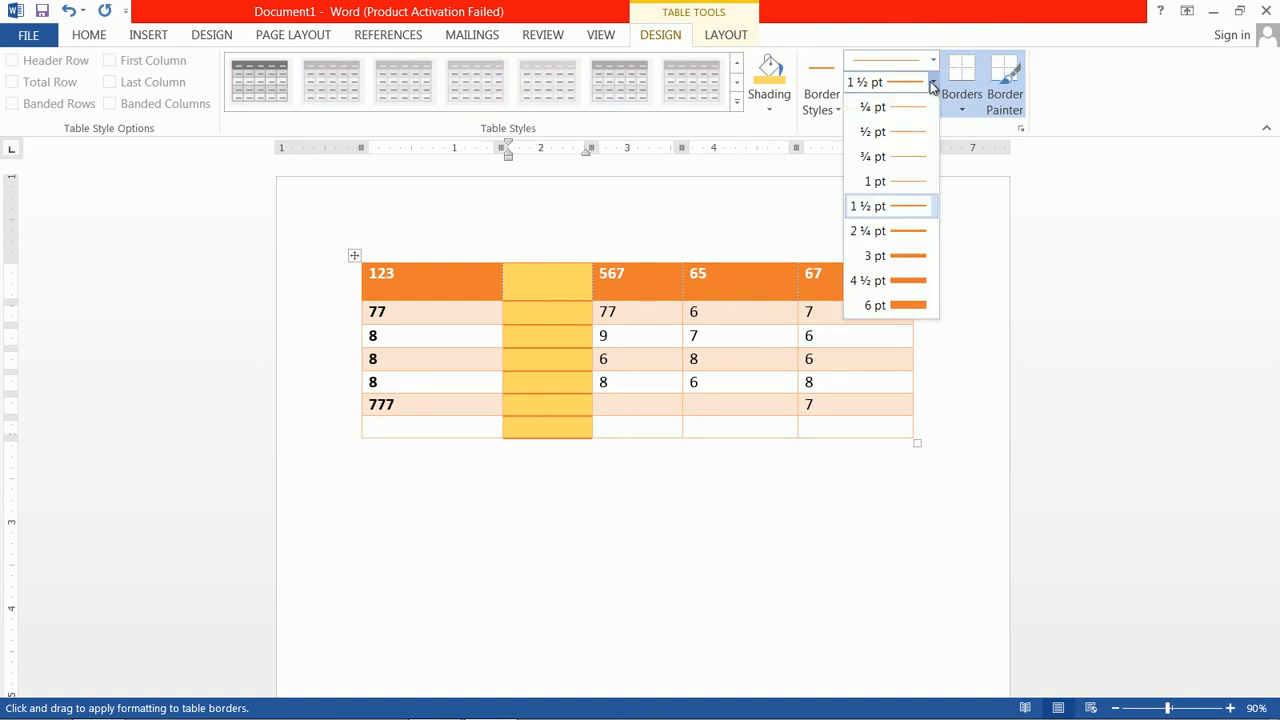
left_click(918, 87)
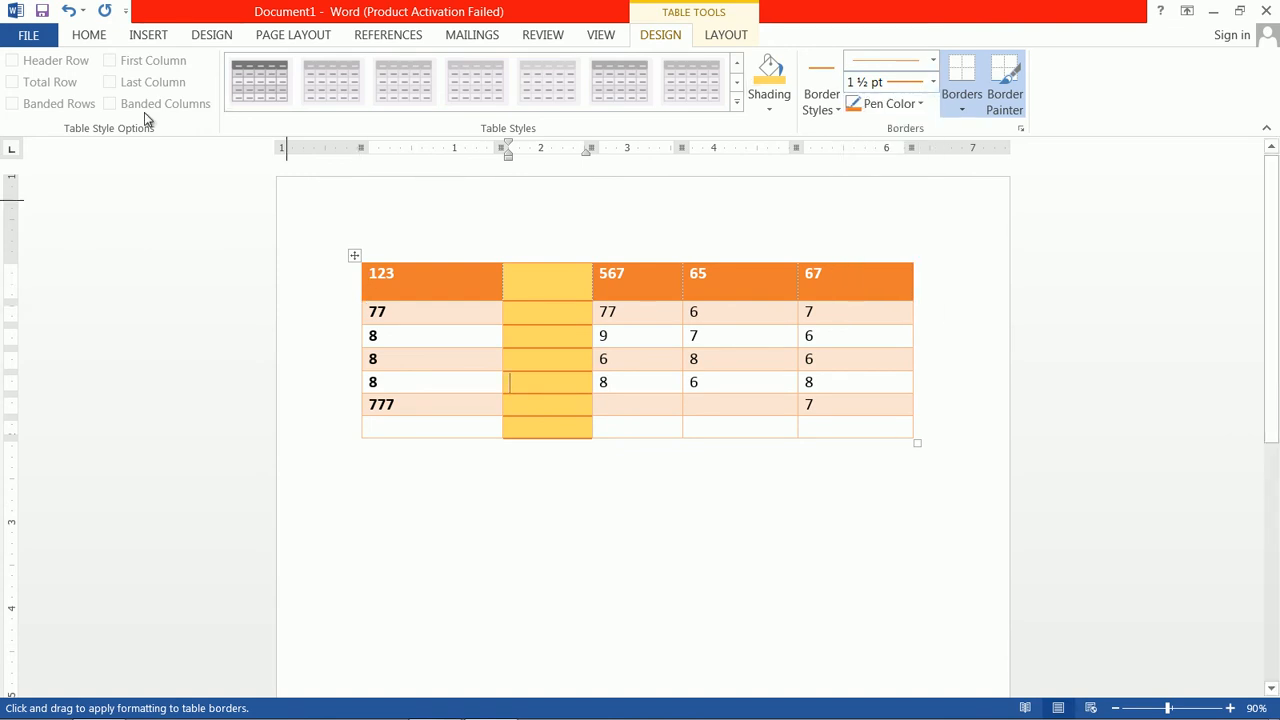
left_click(1005, 88)
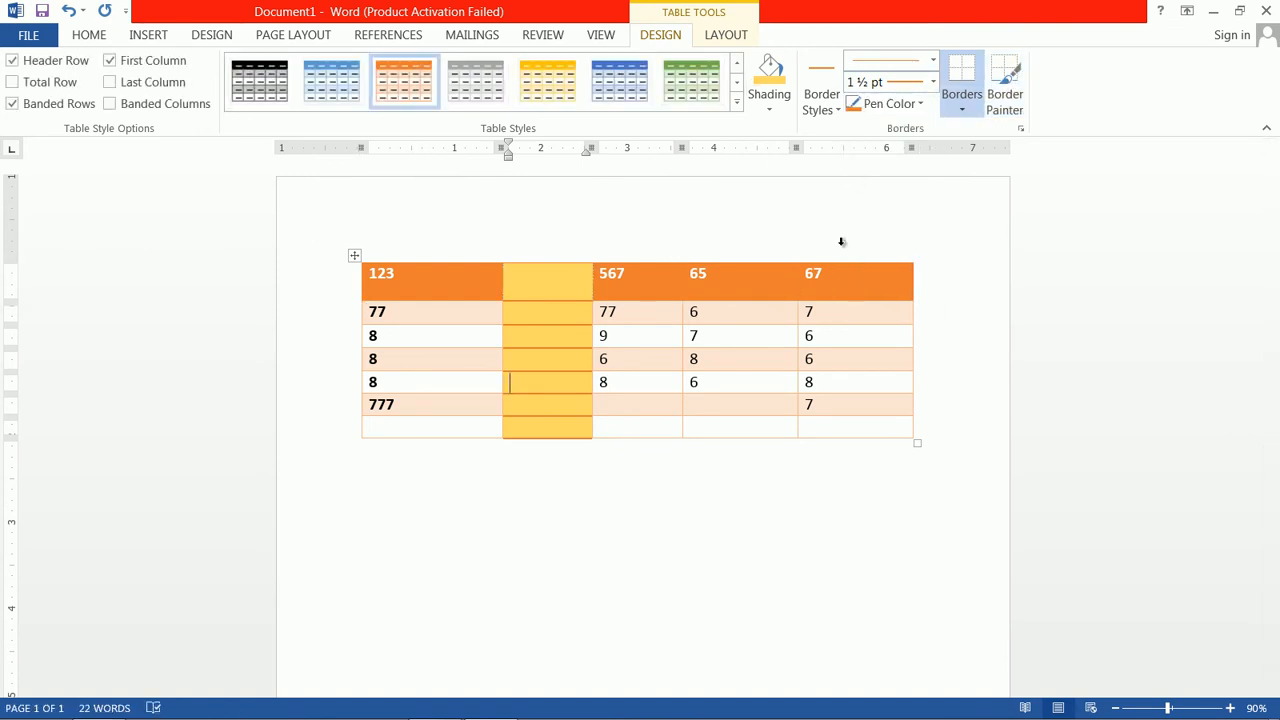
left_click(1005, 88)
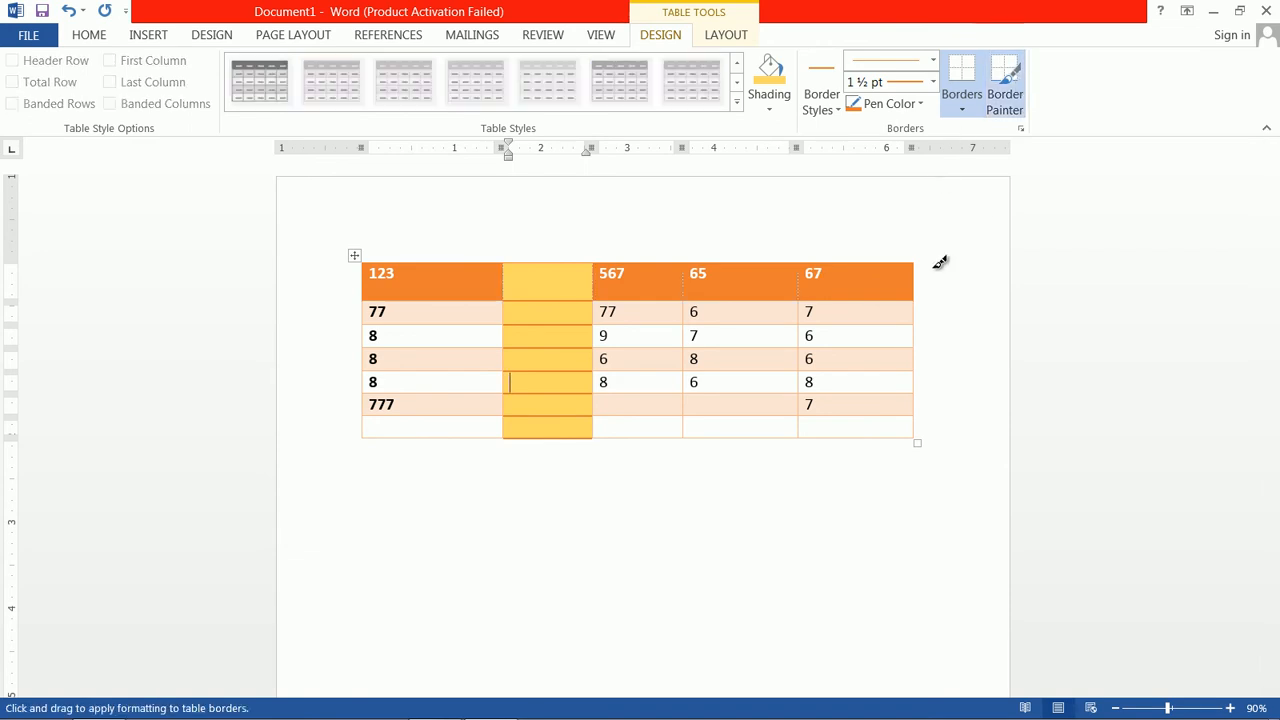
key("Escape")
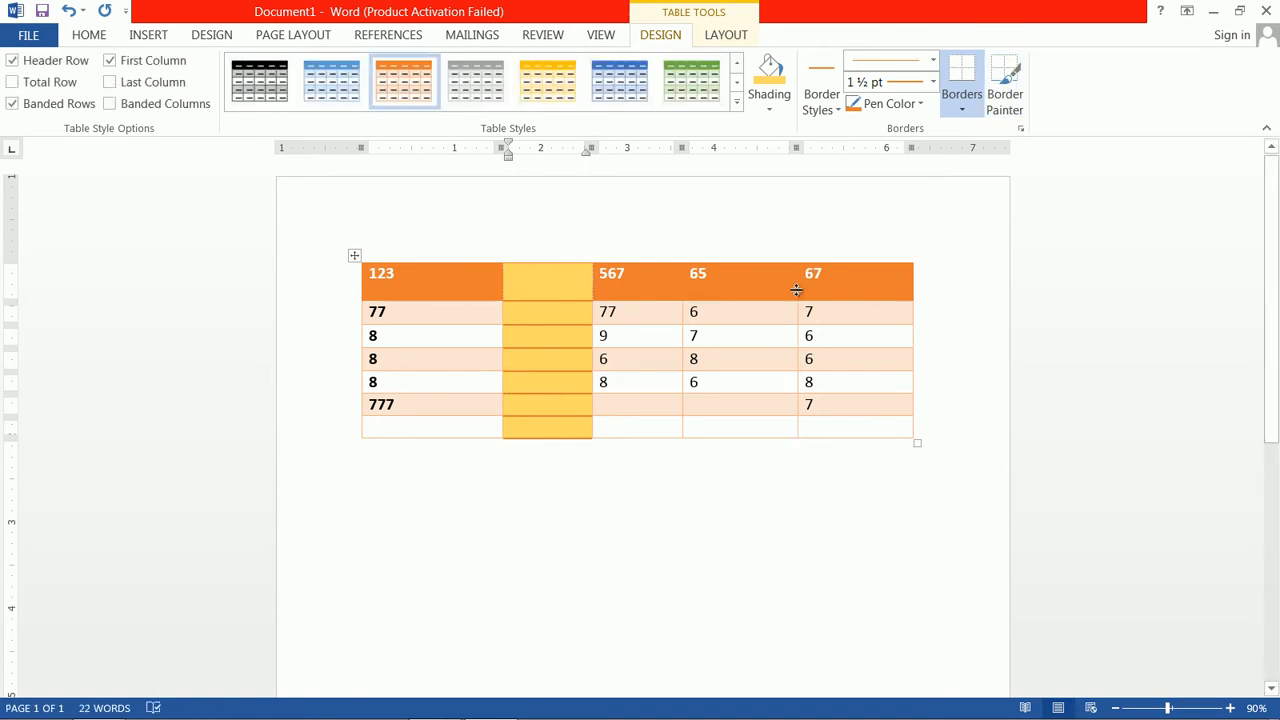
Insert a blank row above the table's empty last row and another blank row below the new one.
left_click_drag(363, 429, 857, 429)
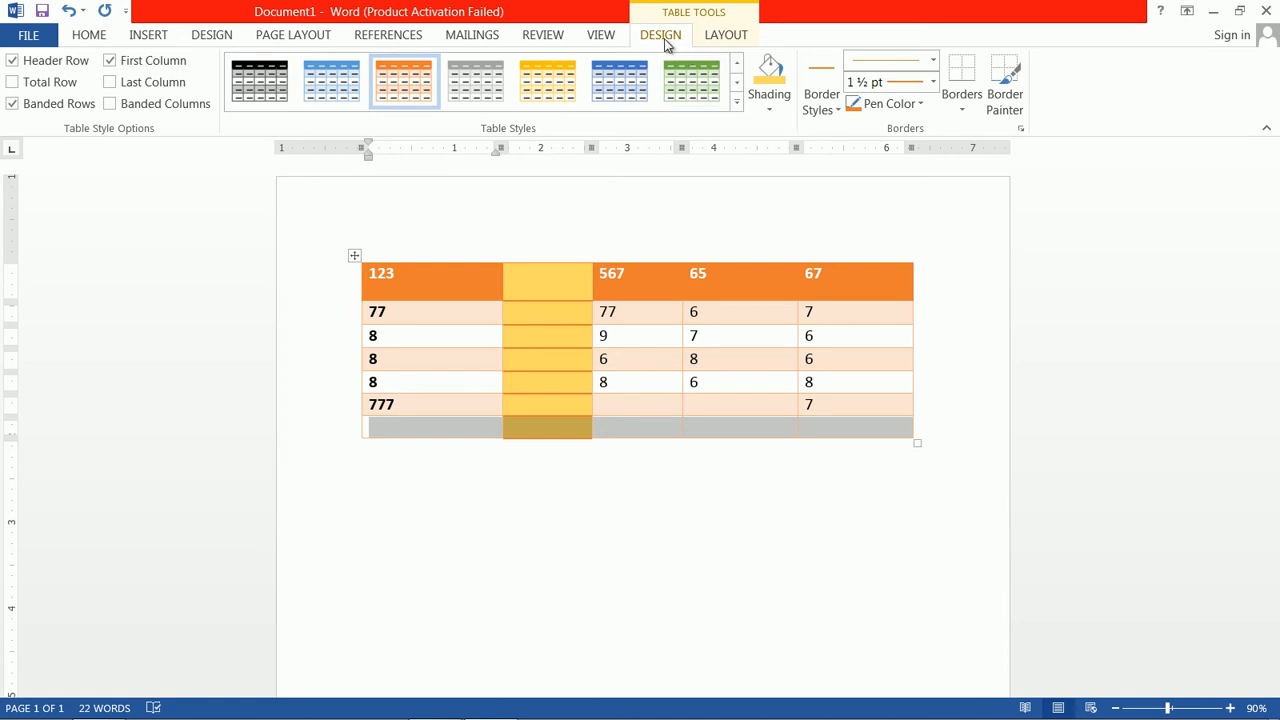
left_click(727, 36)
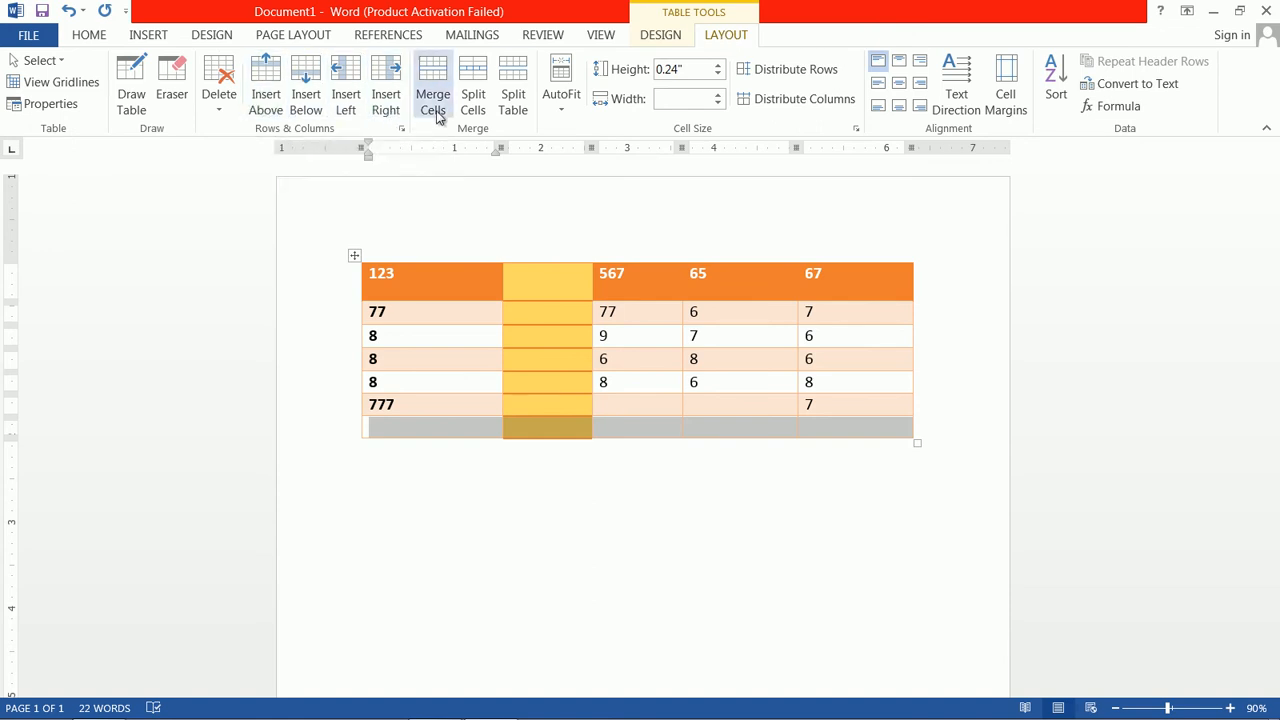
left_click(275, 113)
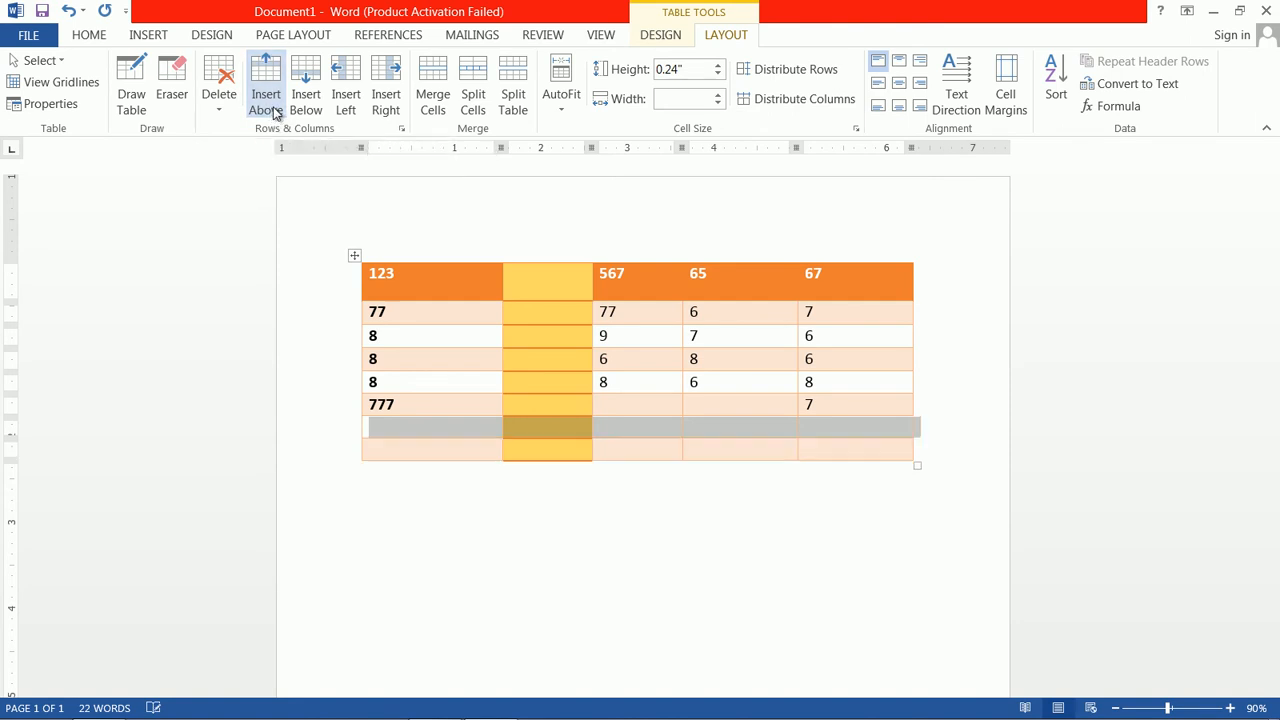
left_click(299, 112)
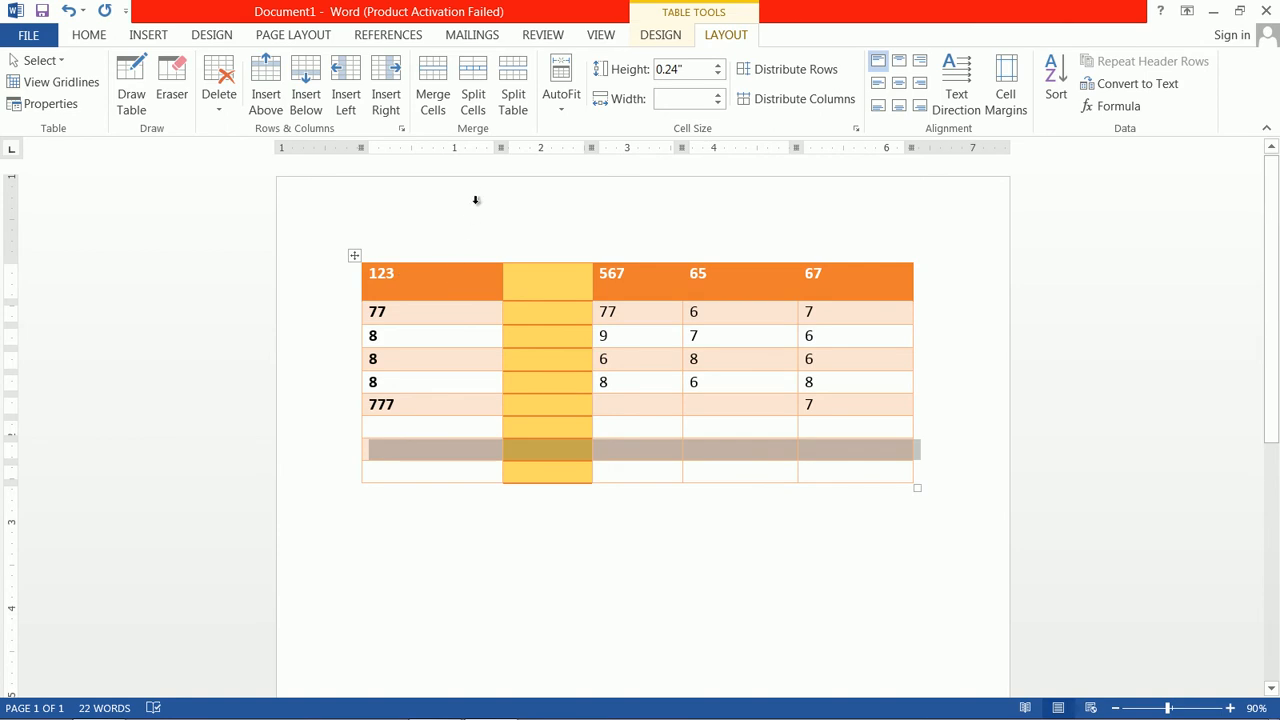
Narrow the first column to about 1.56" by moving the table's outer left border slightly inward.
left_click(417, 321)
left_click_drag(363, 283, 369, 283)
left_click(369, 283)
Try the top, middle and bottom cell alignments on the header row one after another, finishing with bottom right.
left_click_drag(519, 295, 850, 278)
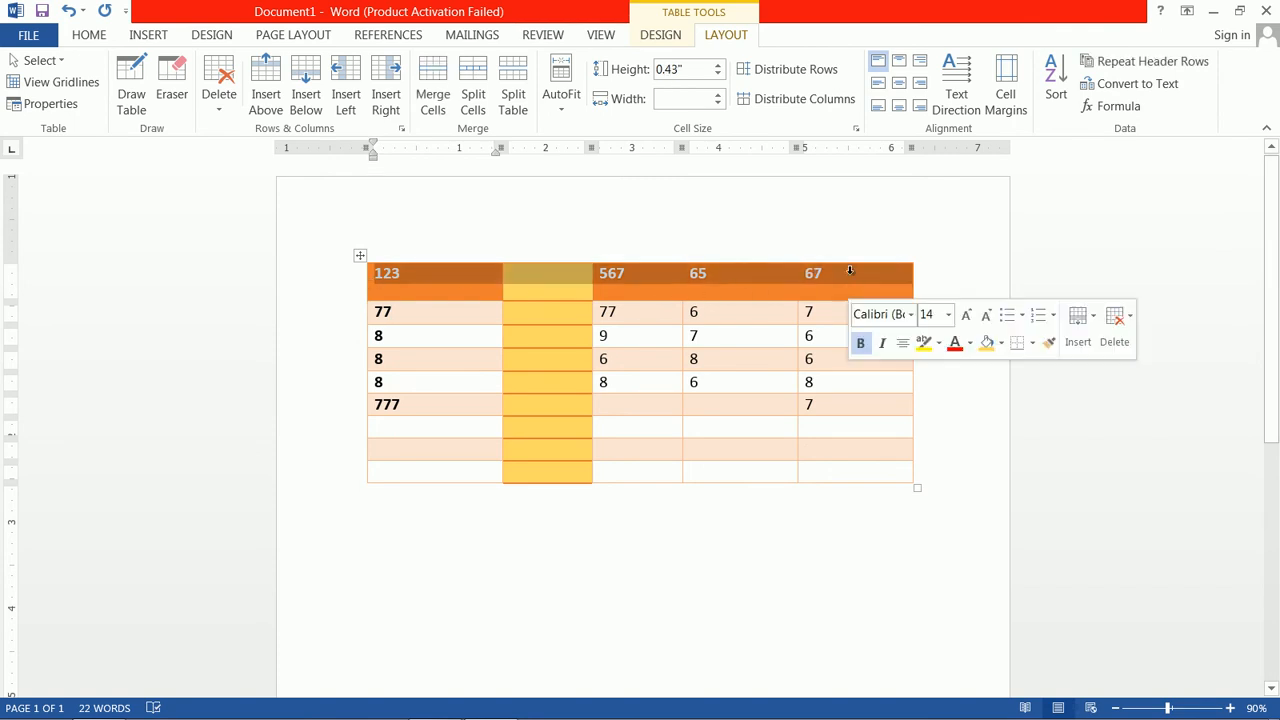
left_click(899, 62)
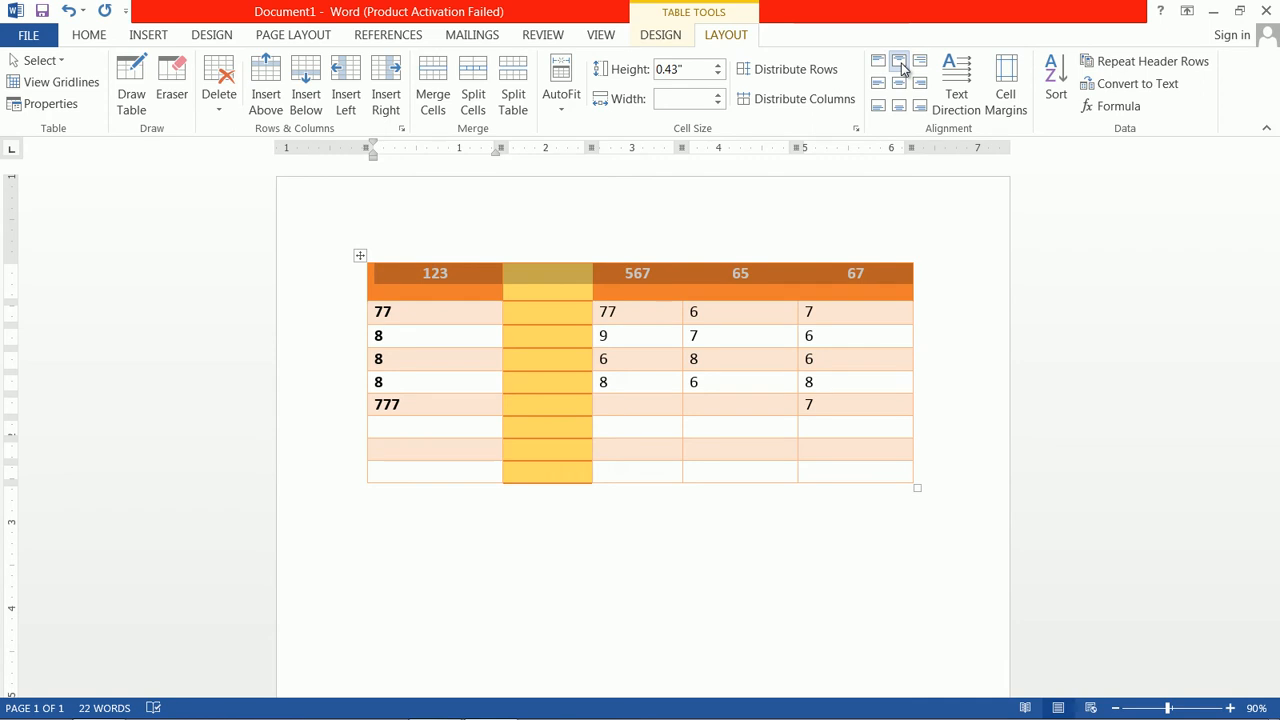
left_click(920, 61)
left_click(899, 61)
left_click(878, 84)
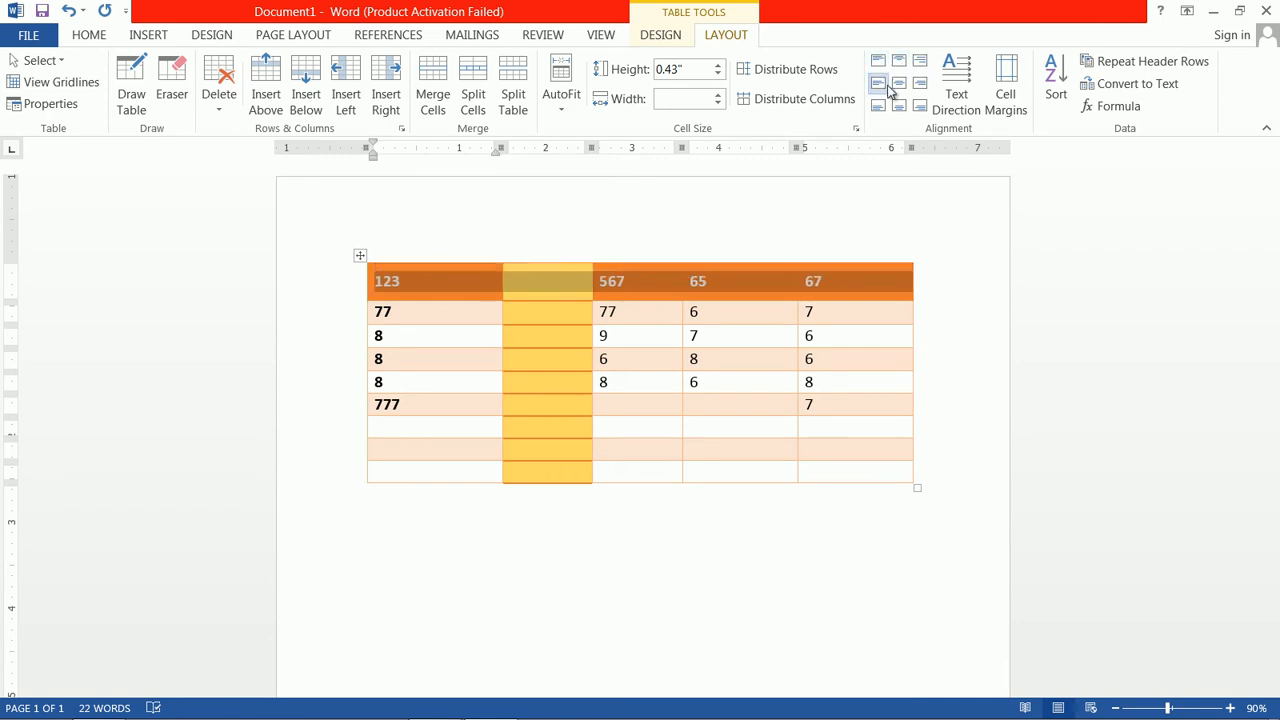
left_click(899, 84)
left_click(920, 84)
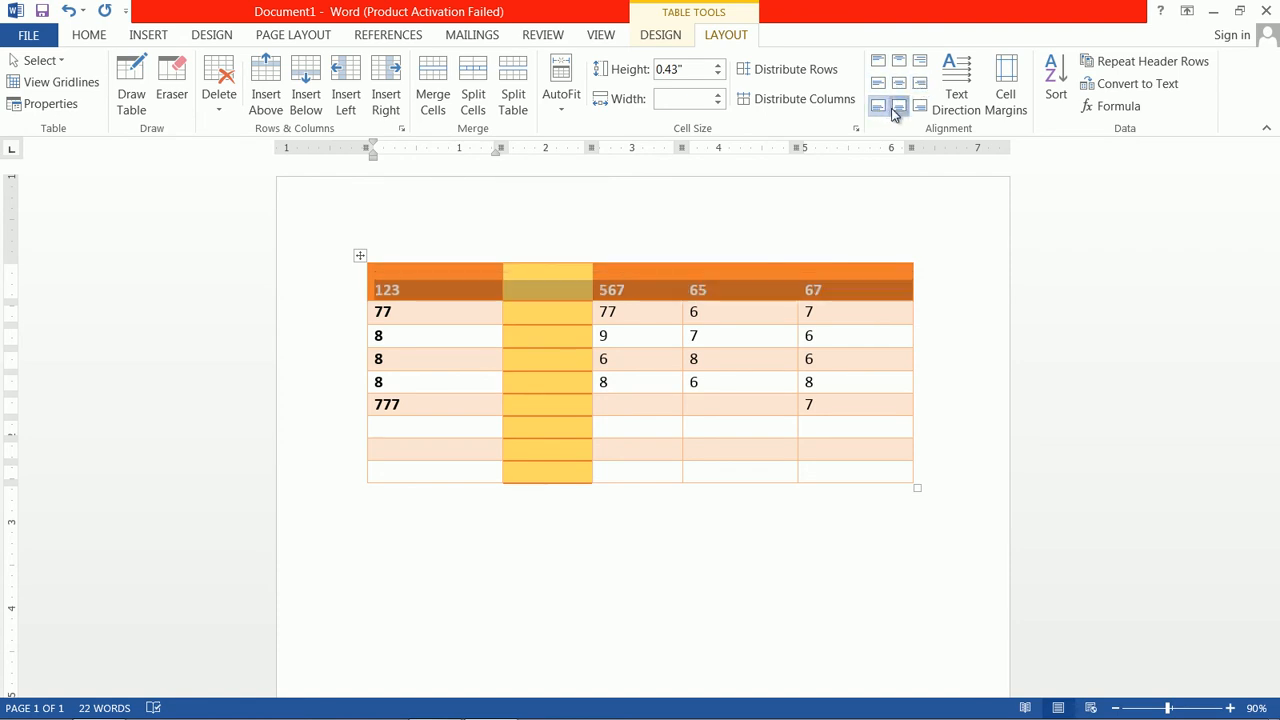
left_click(899, 107)
left_click(919, 107)
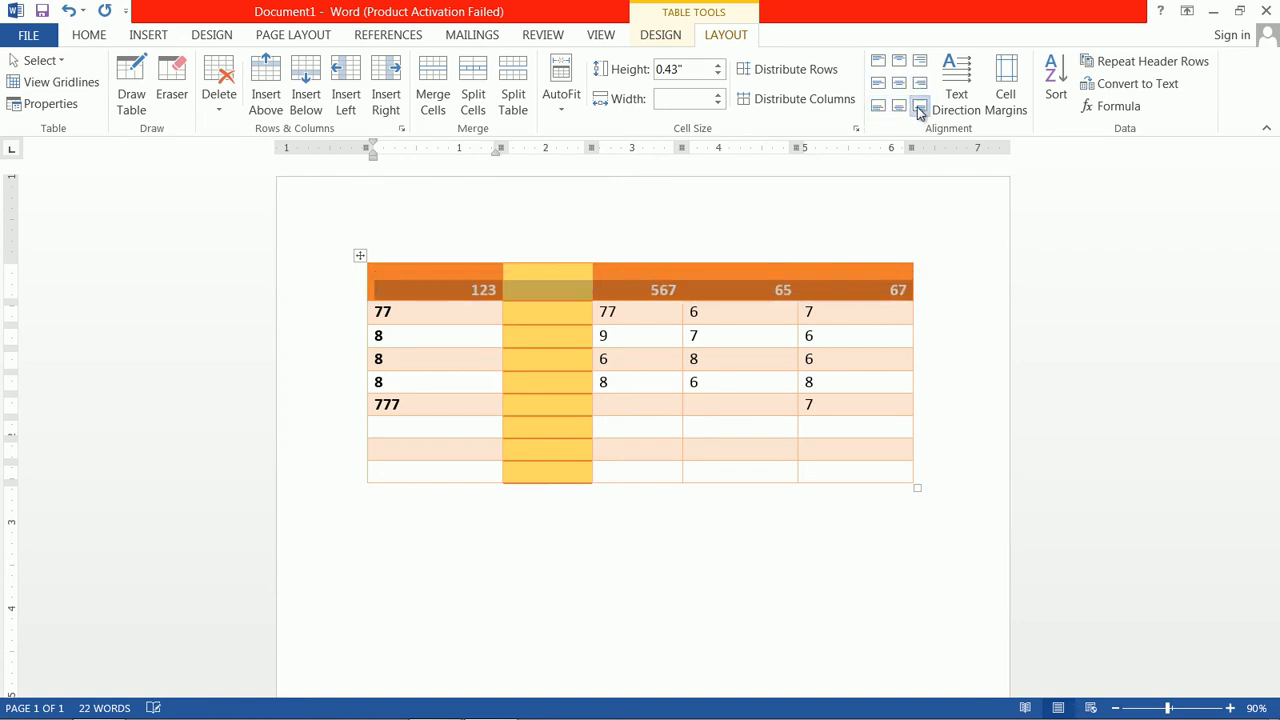
Try the top-left, bottom and middle alignments on the header row again and settle on Align Center Left.
left_click(879, 68)
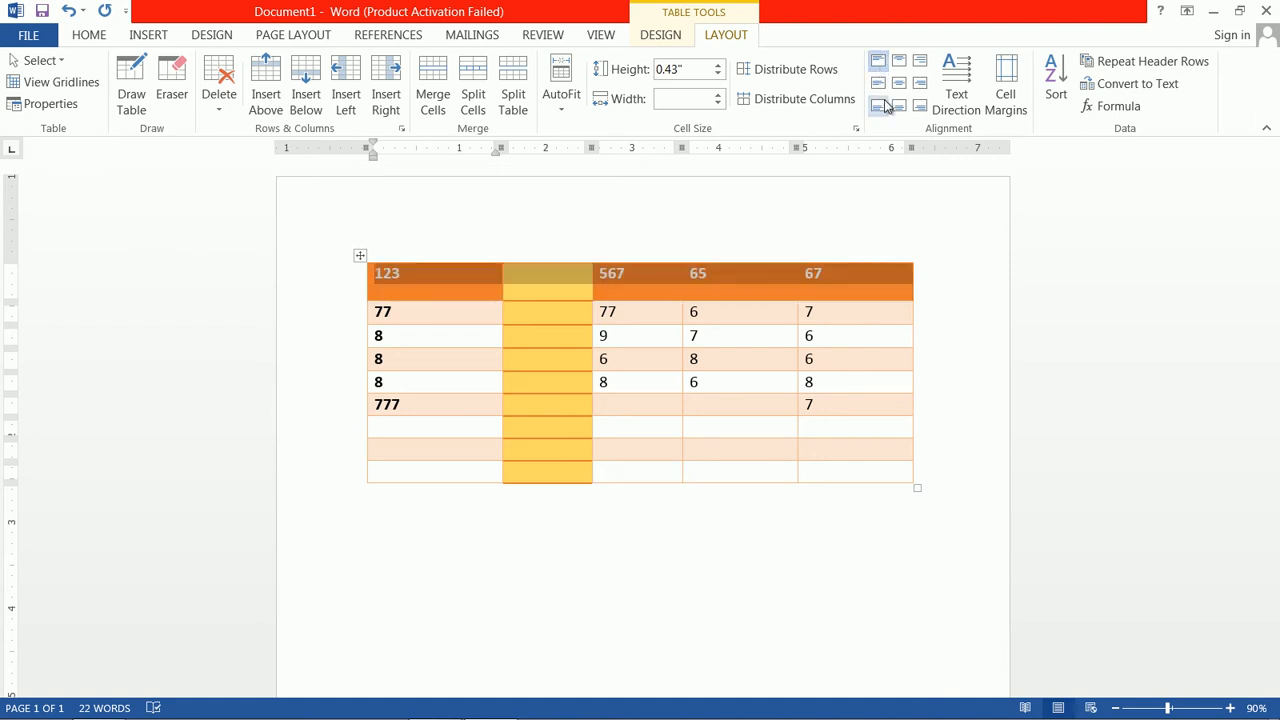
left_click(880, 106)
left_click(899, 106)
left_click(919, 106)
left_click(918, 84)
left_click(899, 84)
left_click(878, 84)
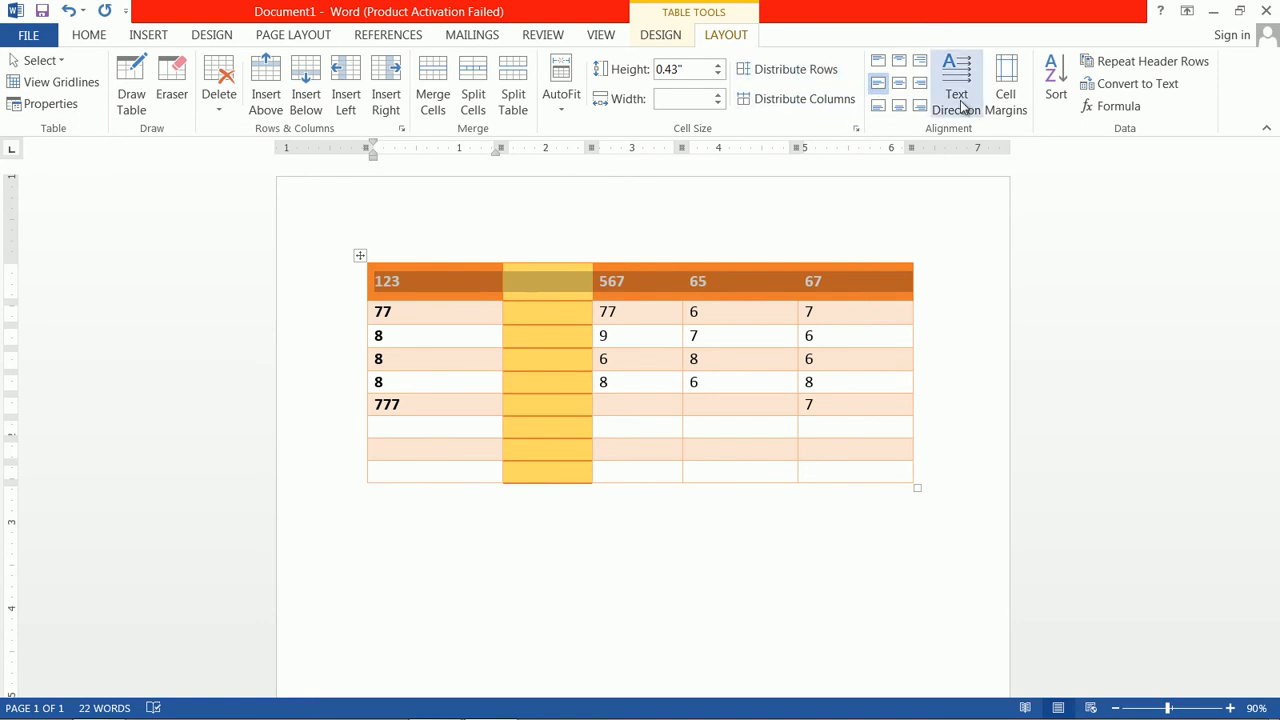
Replace the first header cell's text 123 with RollNo.
left_click(423, 428)
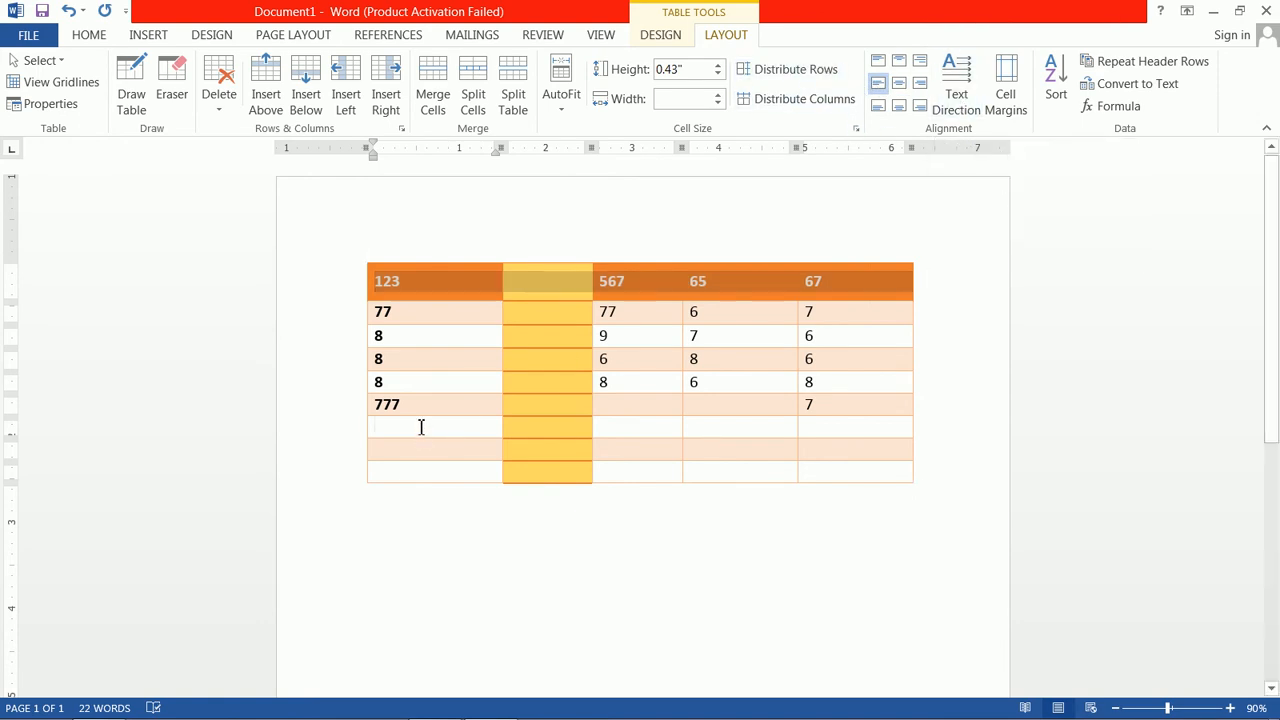
double_click(388, 275)
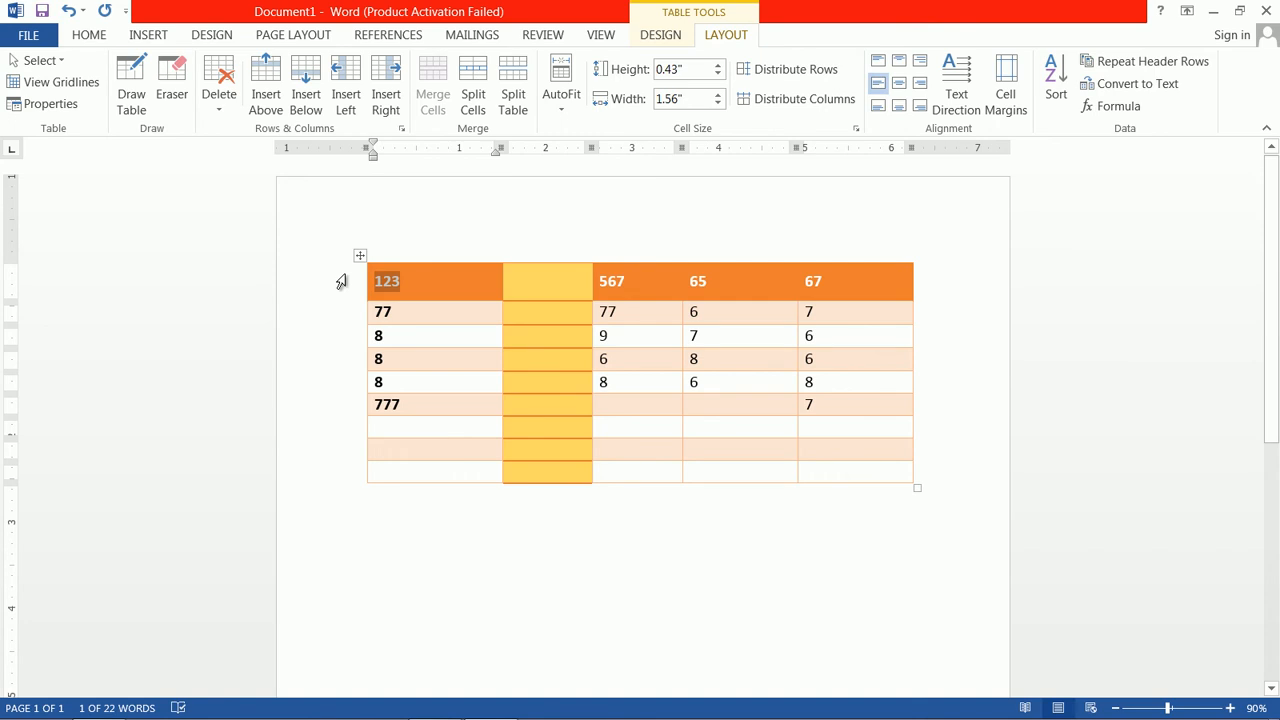
type("RollNo")
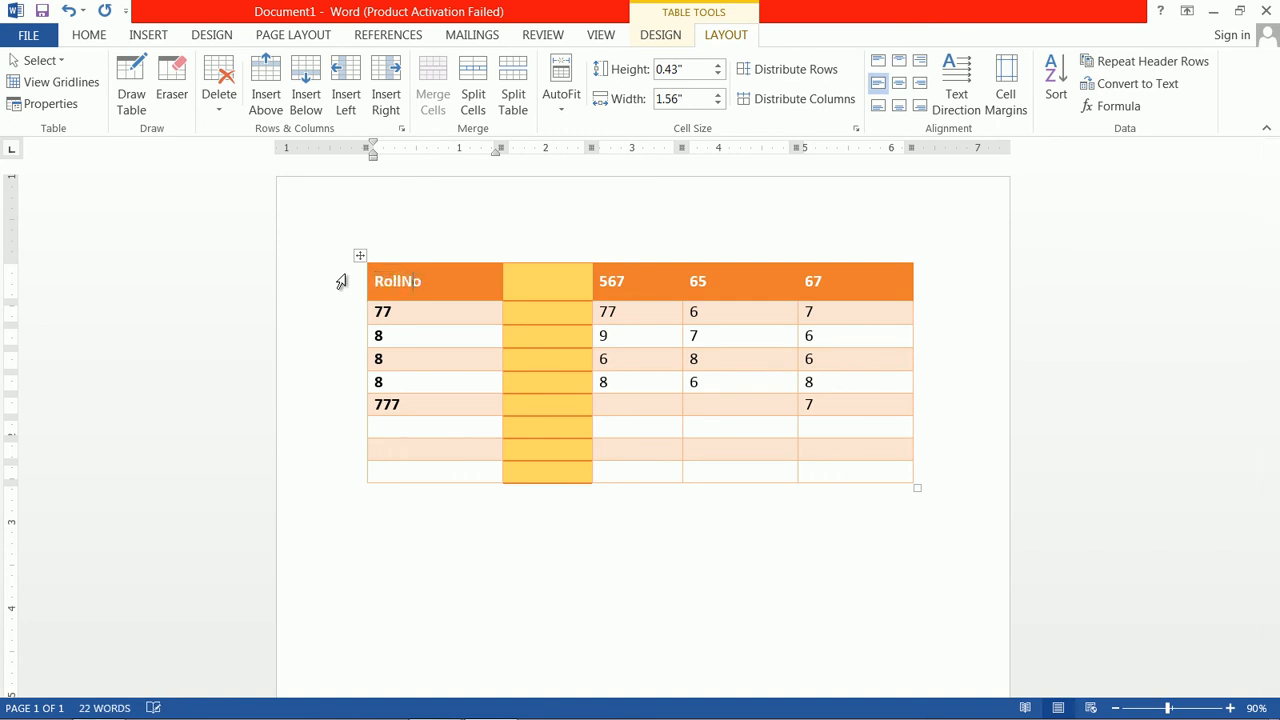
Cycle the RollNo header cell through the text directions, finishing with vertical text that reads upward.
left_click_drag(427, 285, 368, 285)
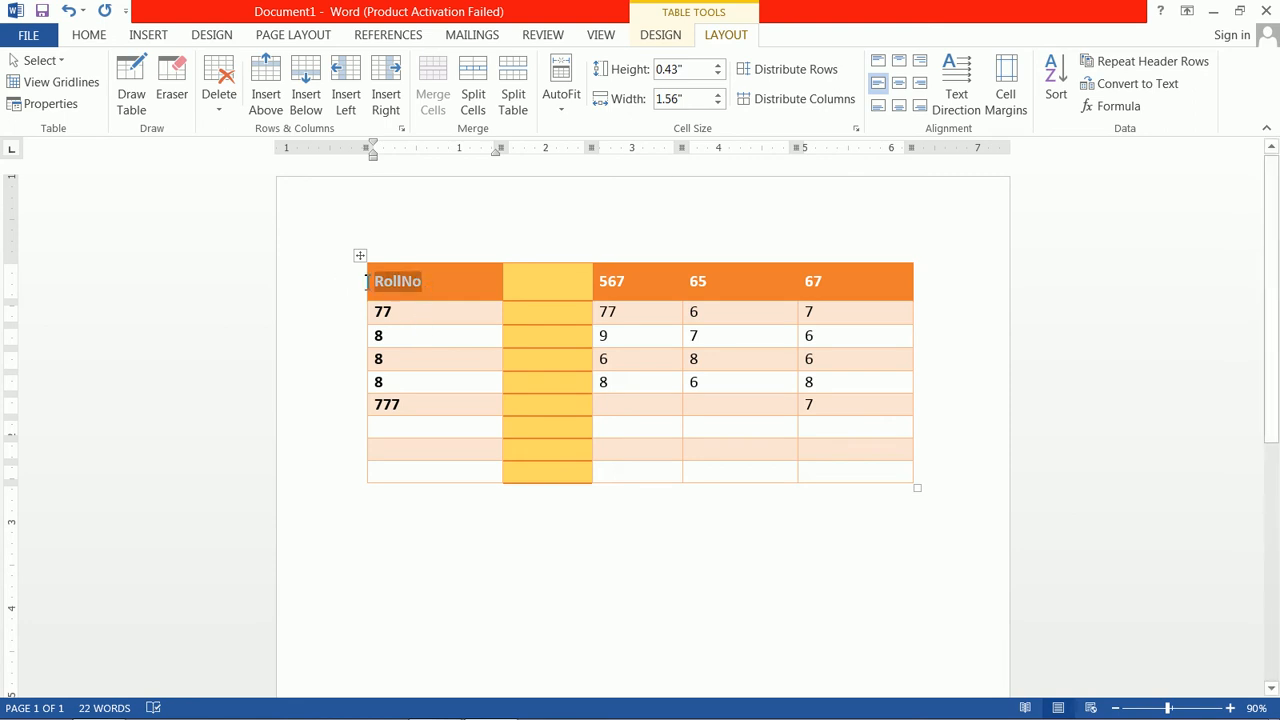
left_click(953, 95)
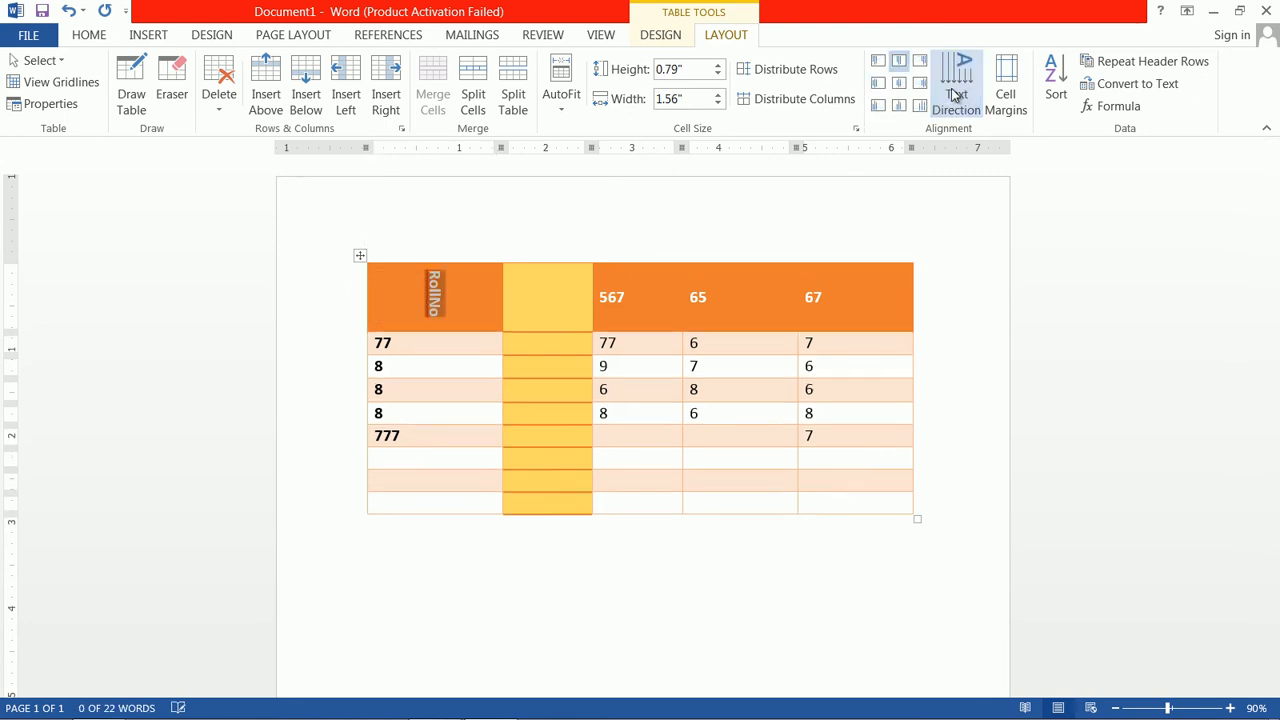
left_click(953, 95)
left_click(953, 95)
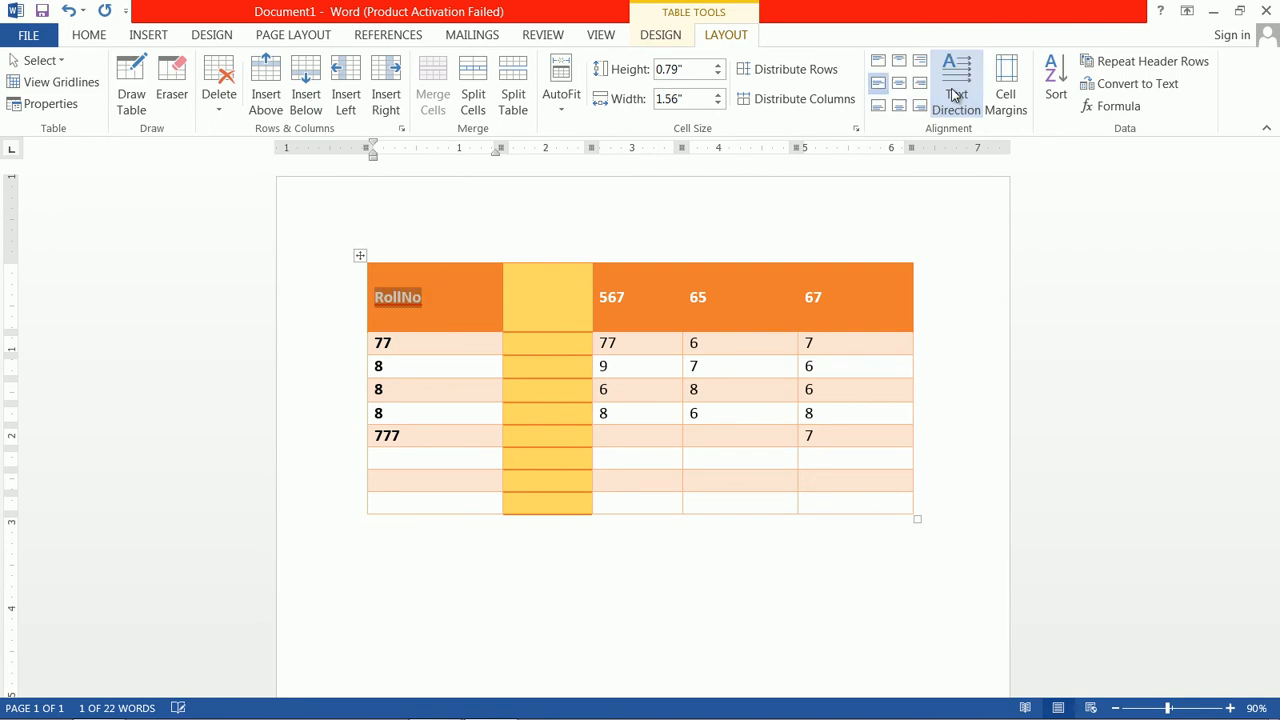
left_click(953, 95)
left_click(953, 95)
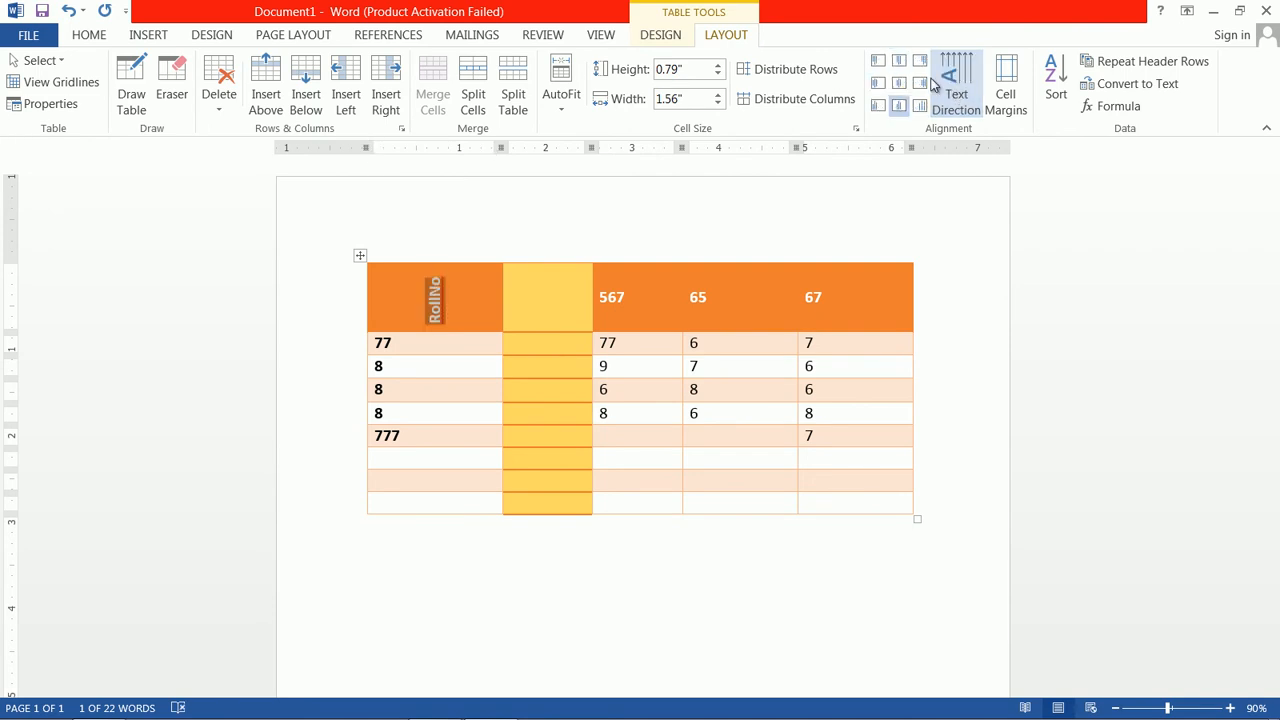
Return the RollNo header text to horizontal and align it to the center of its cell.
left_click(878, 61)
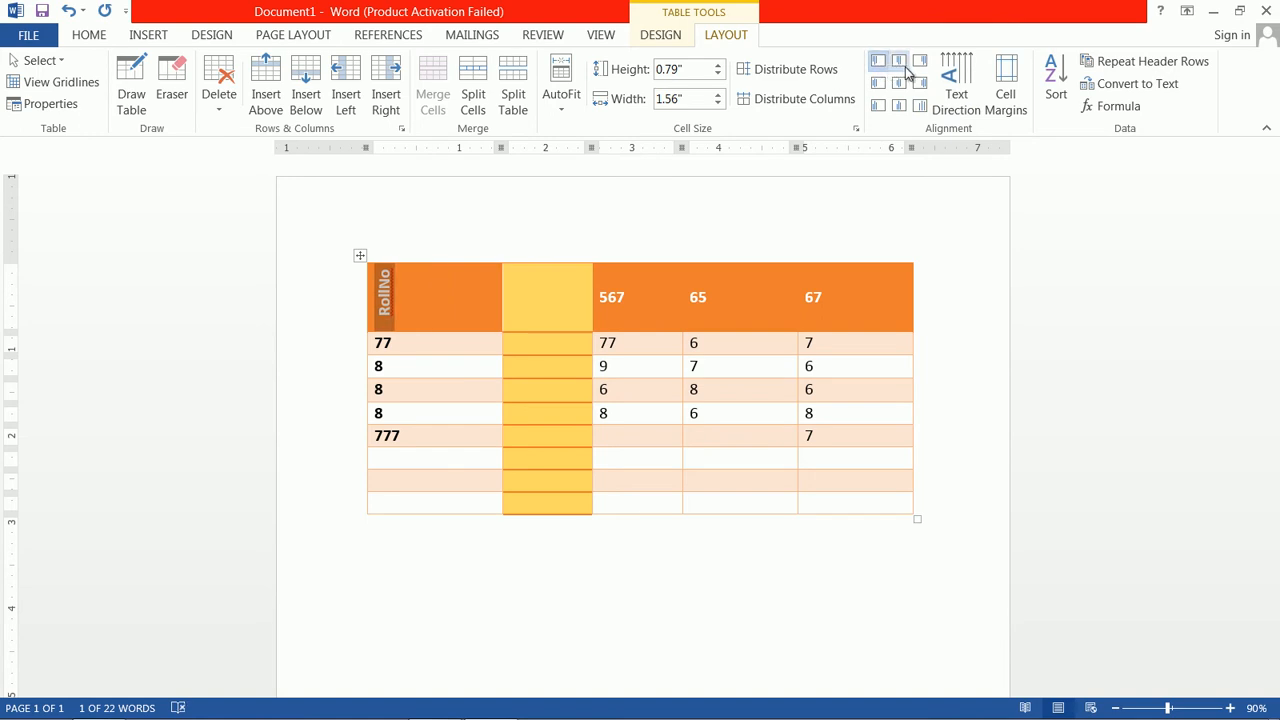
left_click(962, 92)
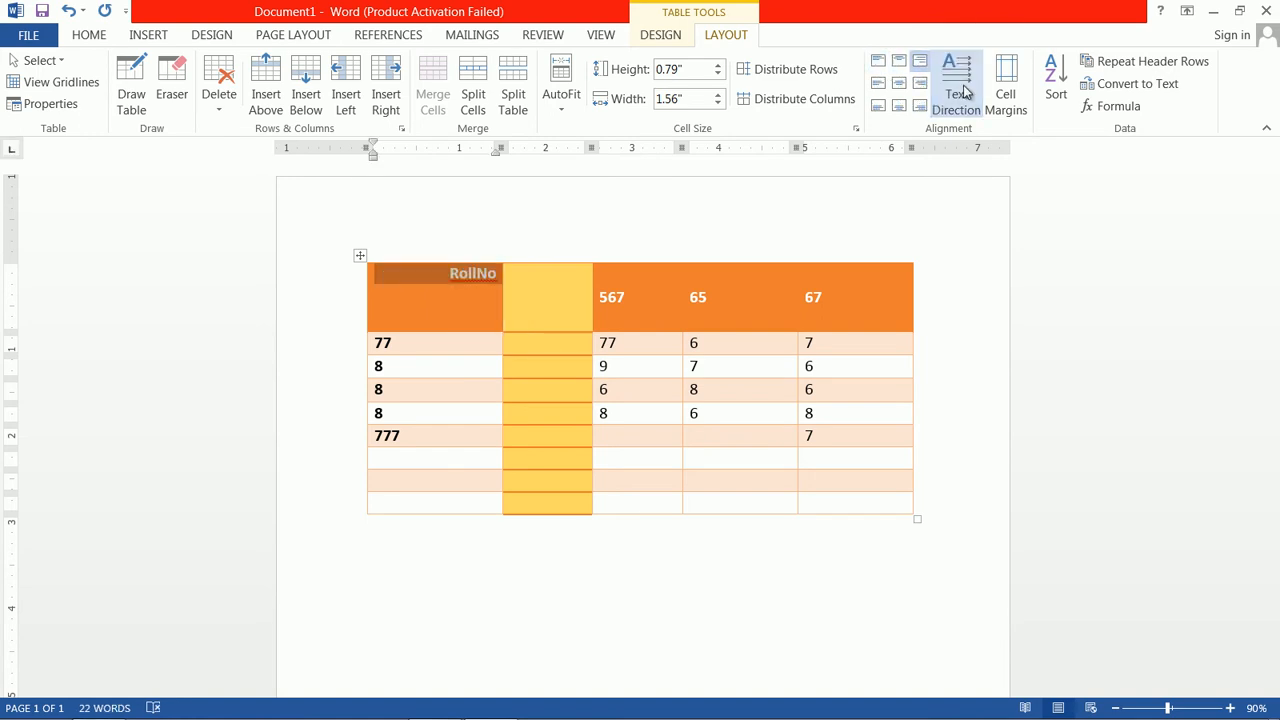
left_click(878, 61)
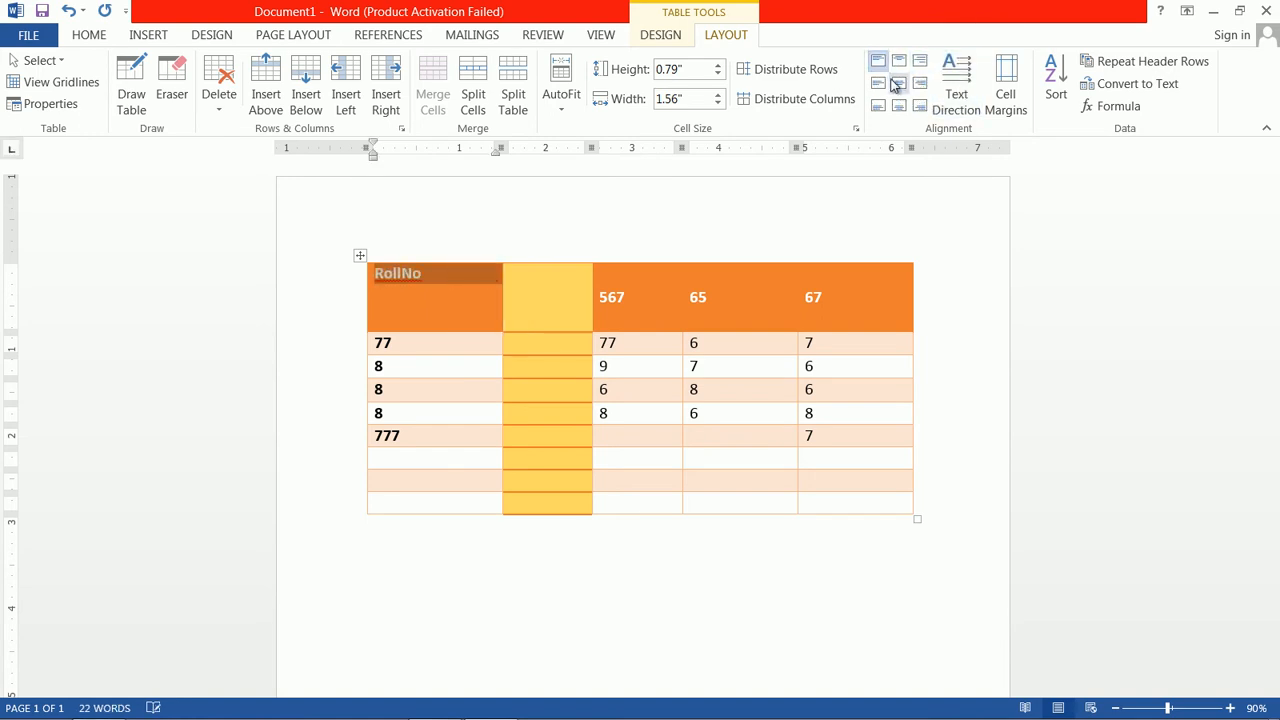
left_click(899, 83)
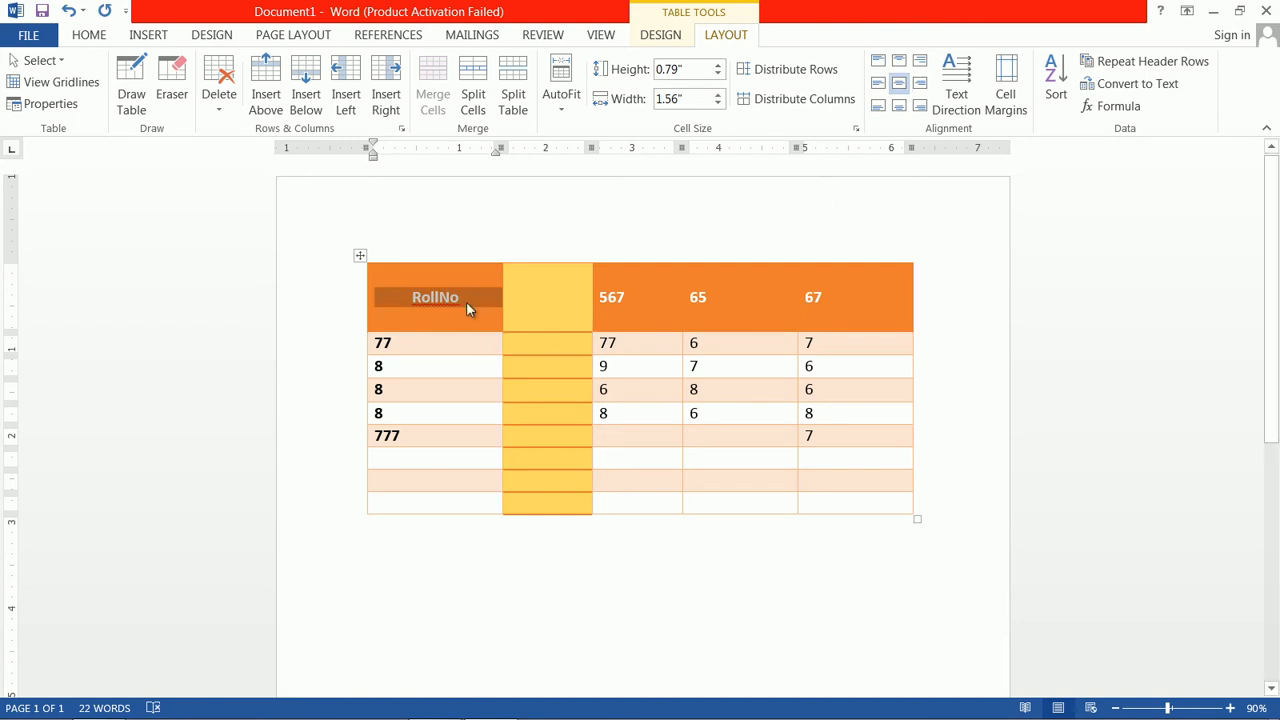
Toggle bold off and back on for the text of the whole header row.
left_click_drag(385, 297, 890, 308)
left_click(896, 372)
left_click(895, 373)
left_click(896, 374)
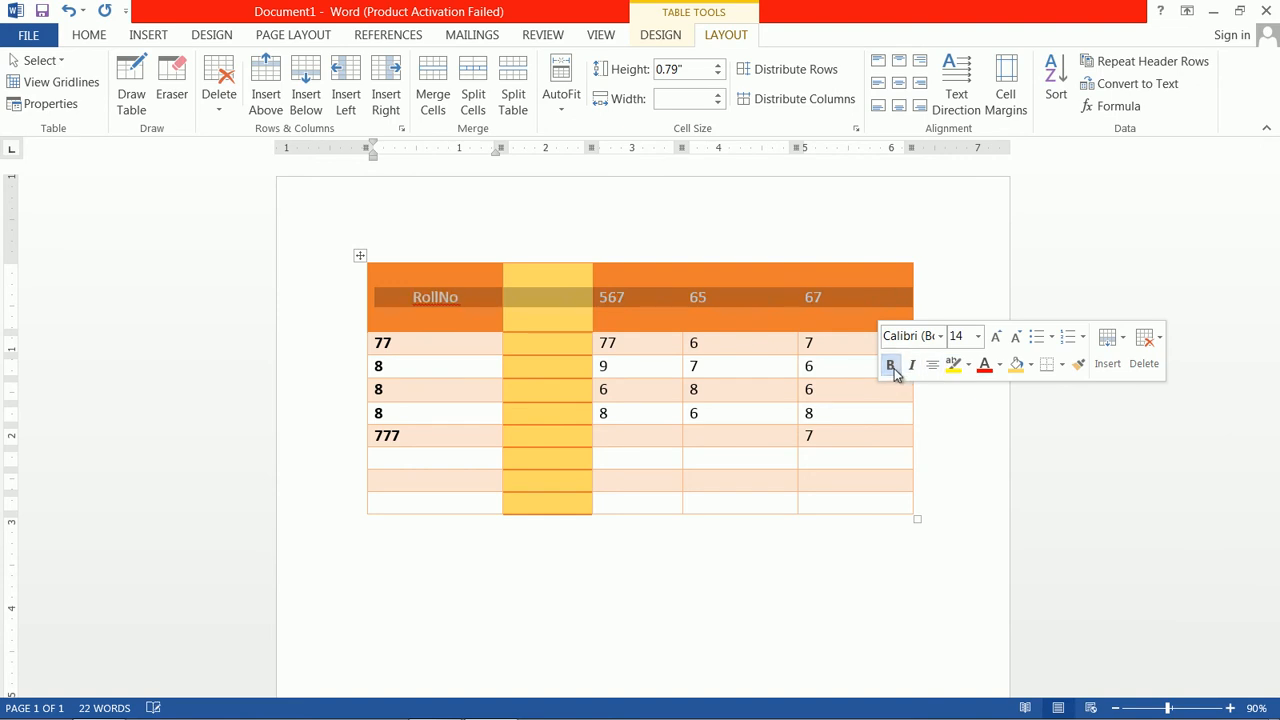
left_click(897, 374)
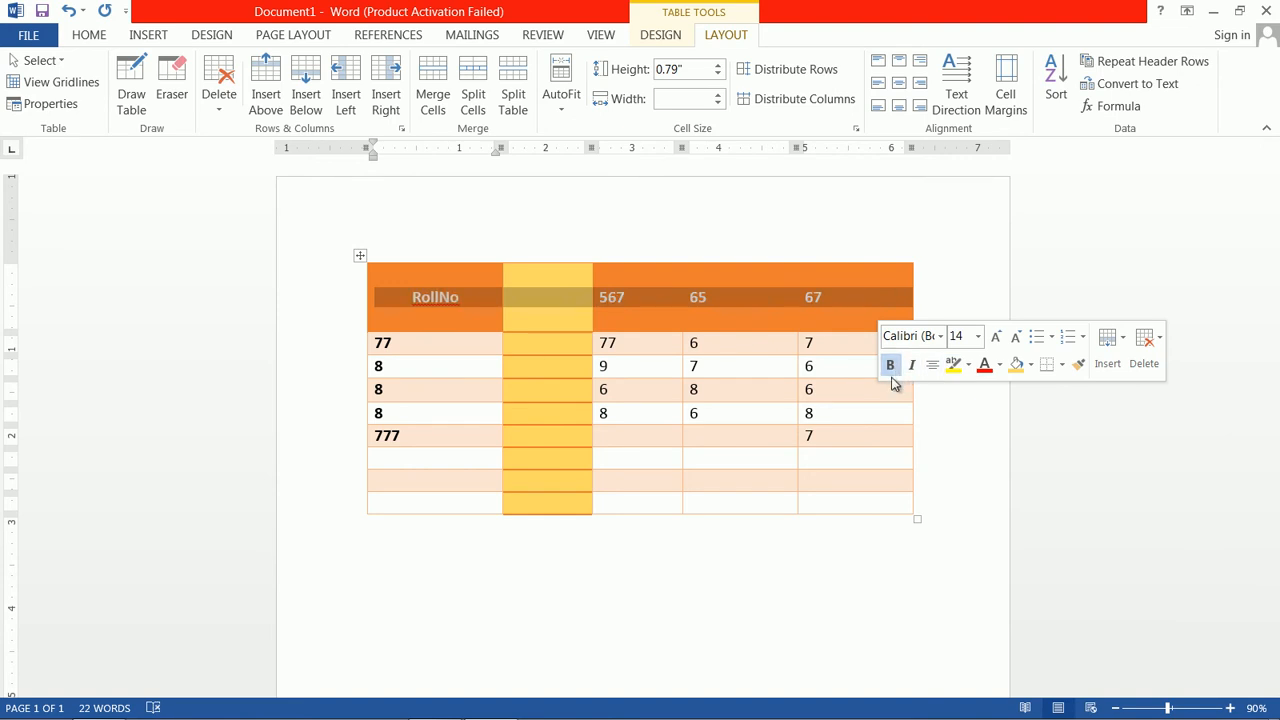
Delete the third data row of the table, which holds 8, 6, 8 and 6.
left_click(635, 469)
mouse_move(366, 462)
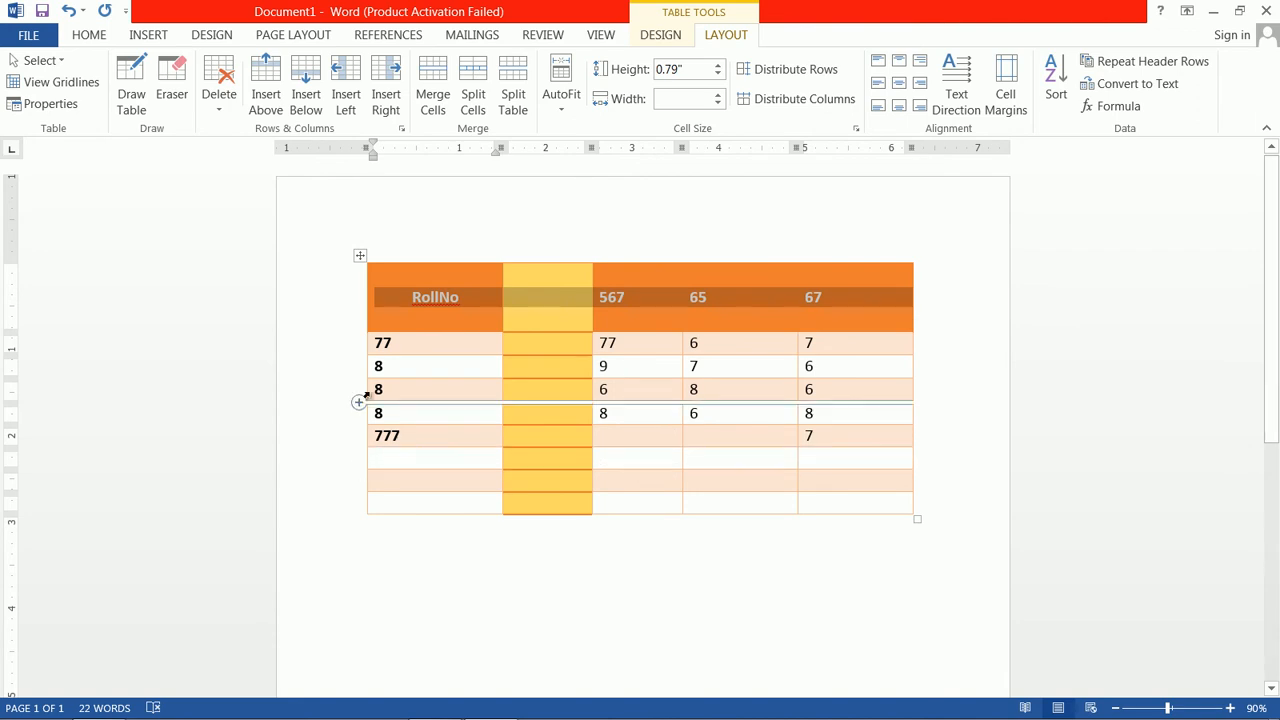
left_click_drag(368, 391, 903, 397)
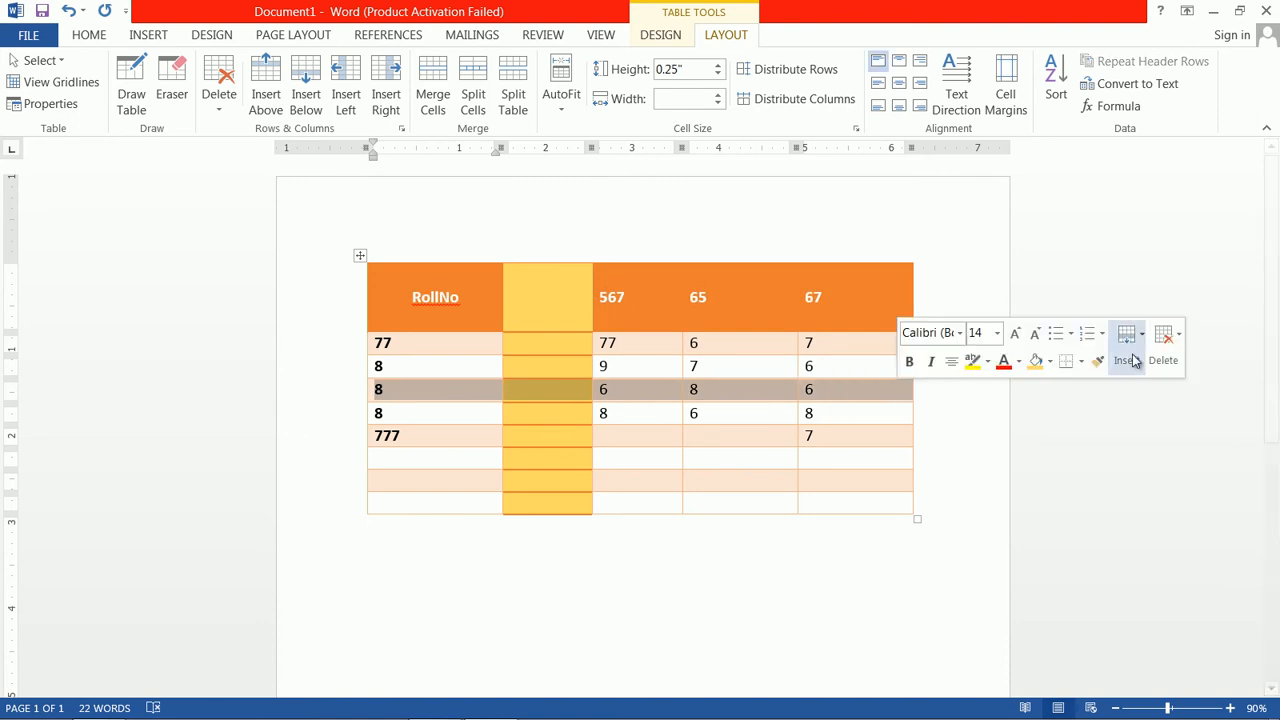
left_click(1178, 340)
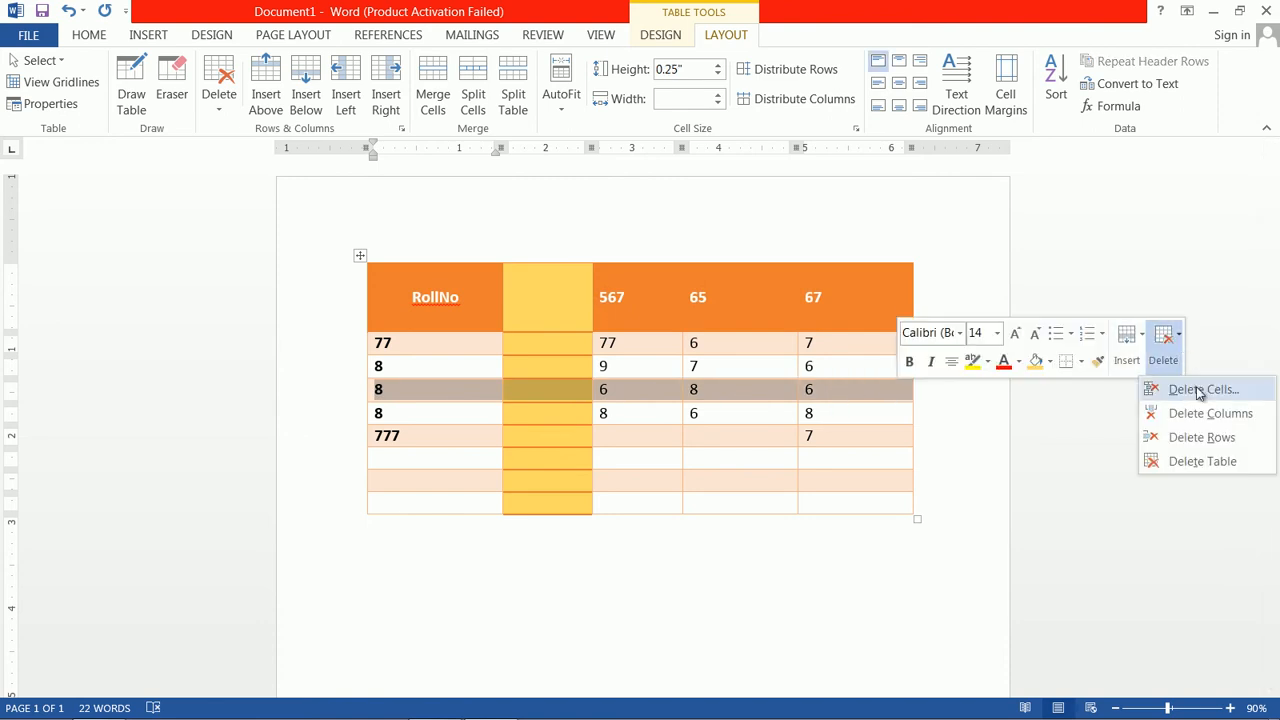
left_click(1203, 437)
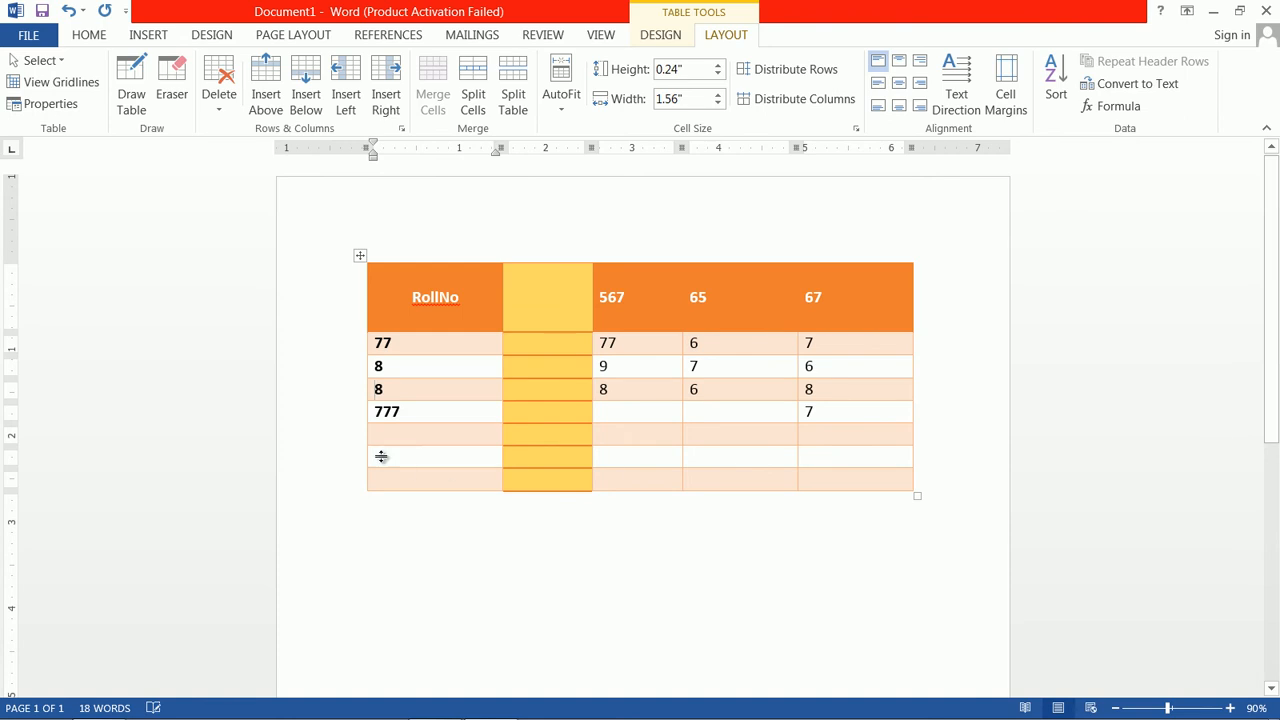
Delete the table row that holds 8, 8, 6 and 8.
left_click(362, 392)
left_click_drag(478, 394, 701, 391)
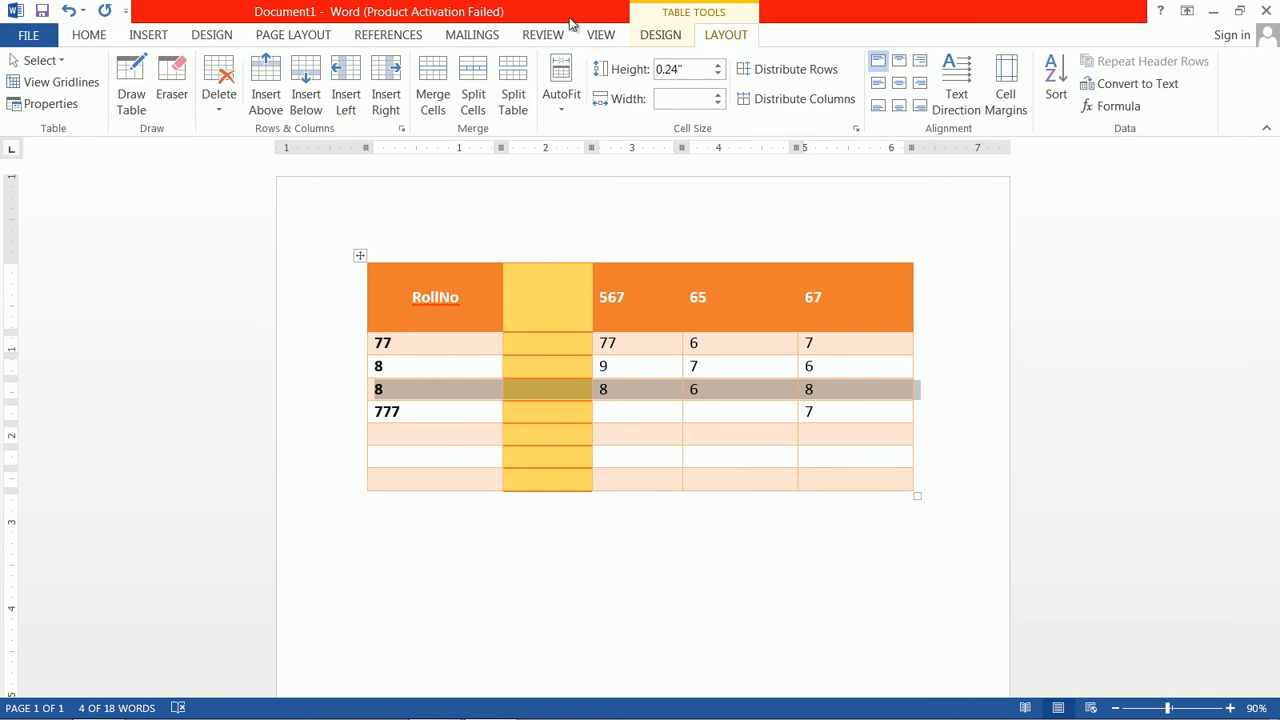
left_click(218, 106)
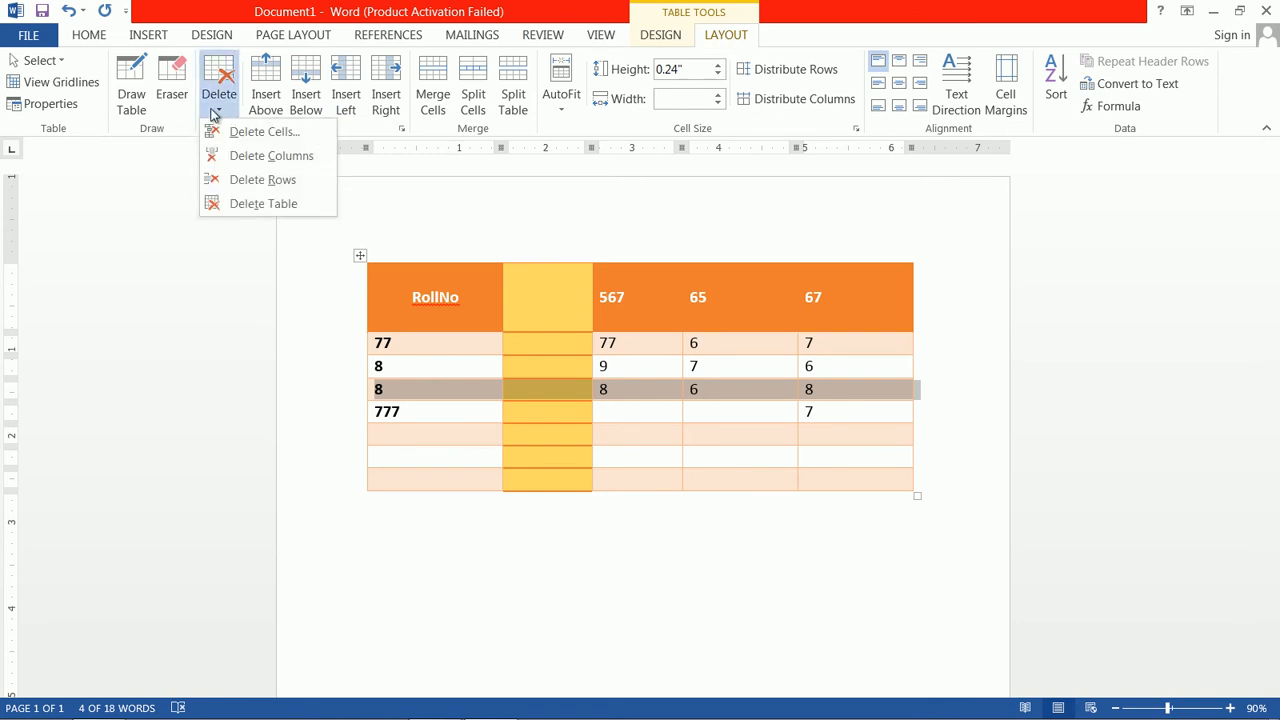
left_click(258, 181)
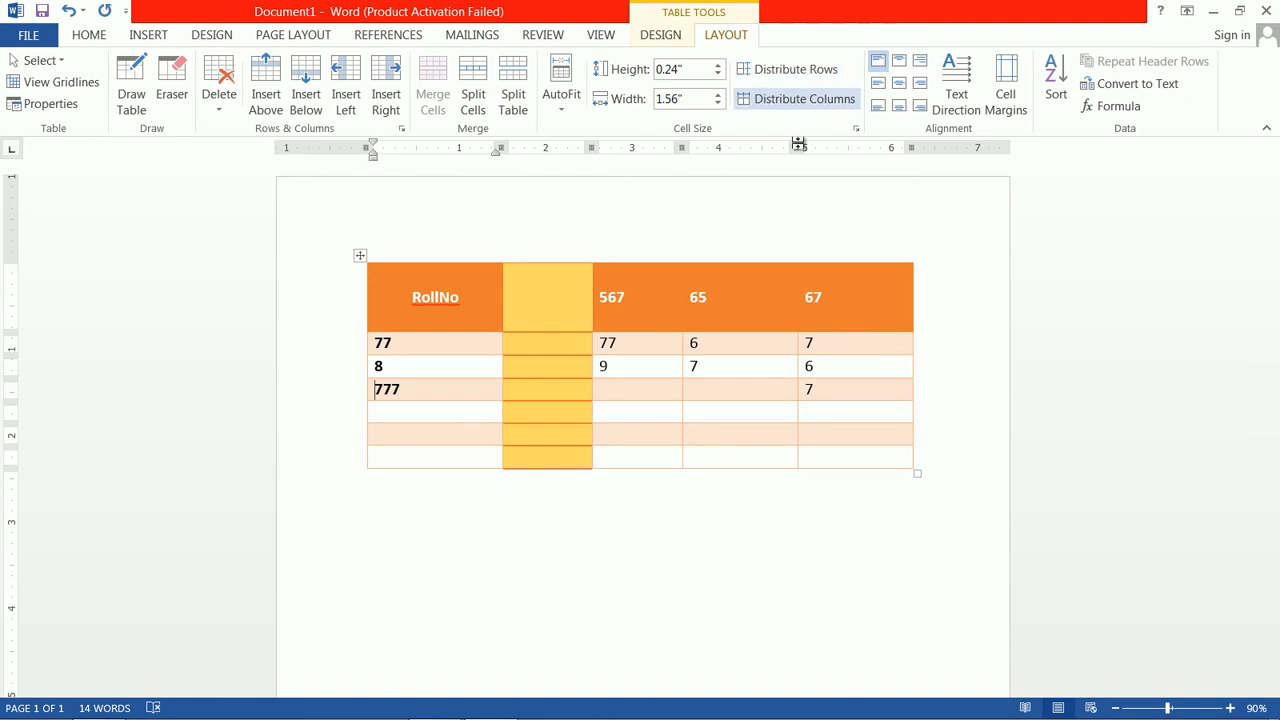
Toggle the Header Row and First Column style options off and back on repeatedly to compare their effect.
left_click(662, 38)
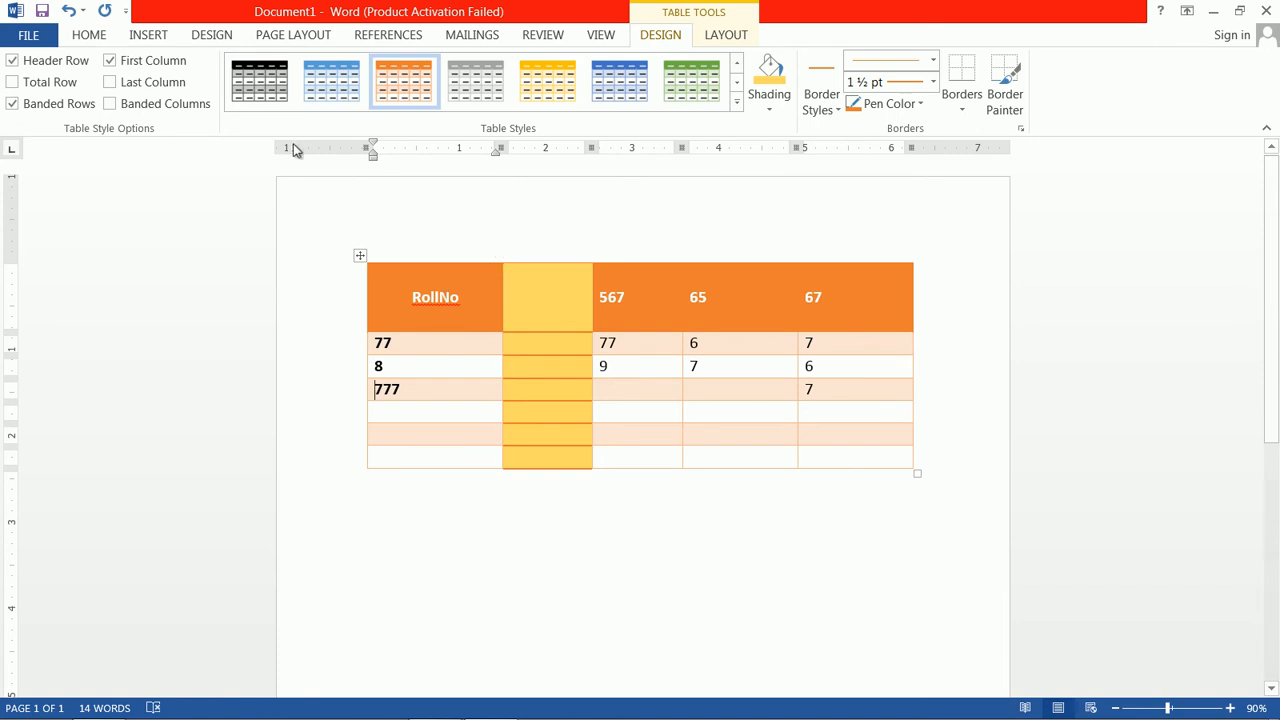
left_click(13, 61)
left_click(13, 61)
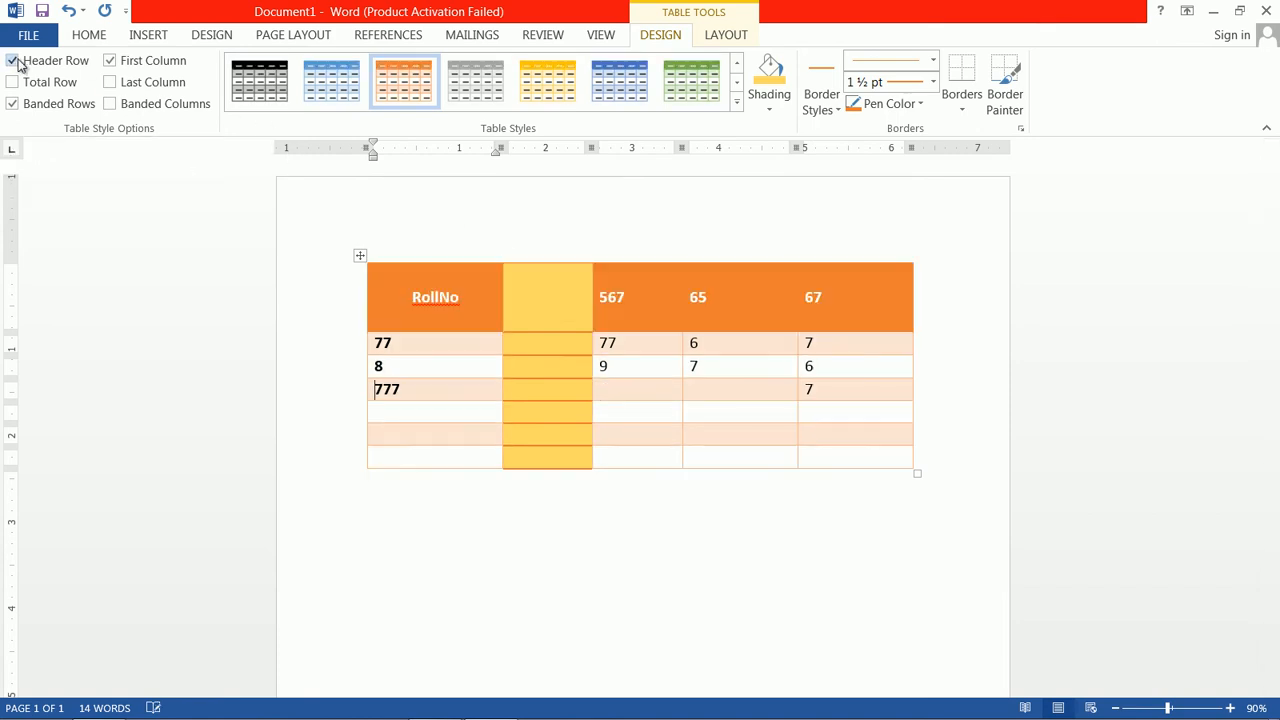
left_click(110, 61)
left_click(110, 61)
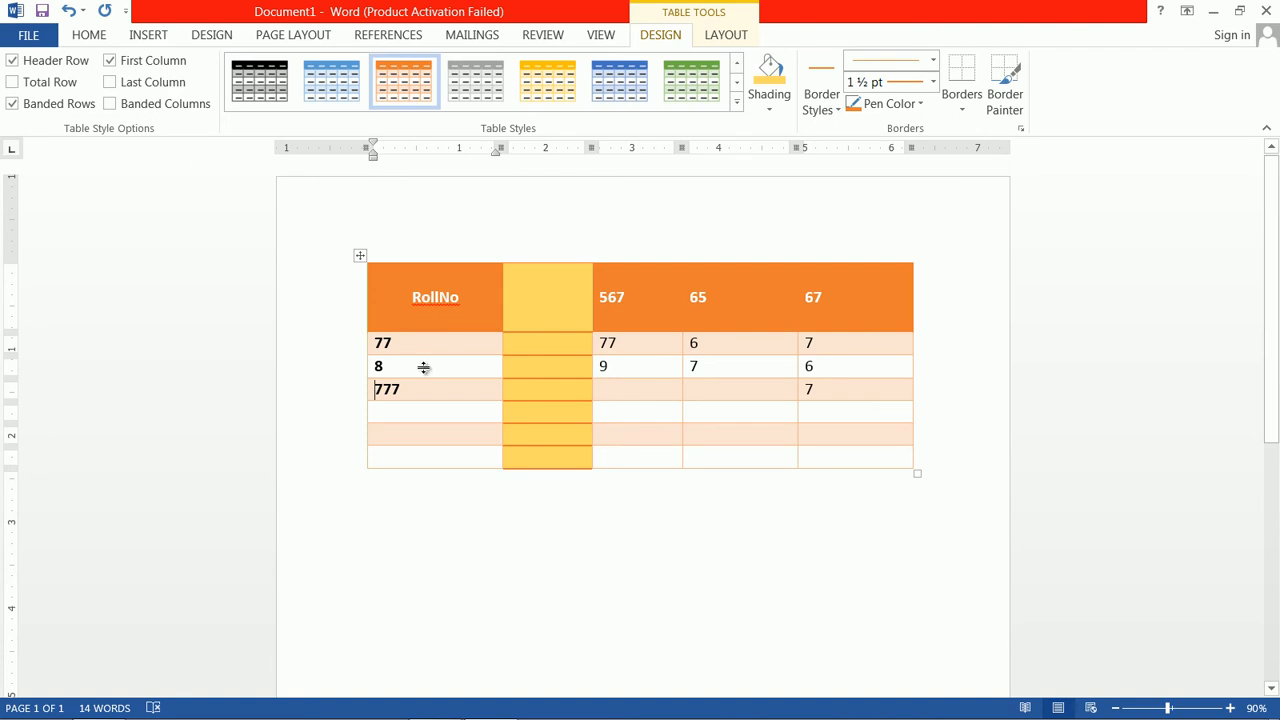
left_click(13, 61)
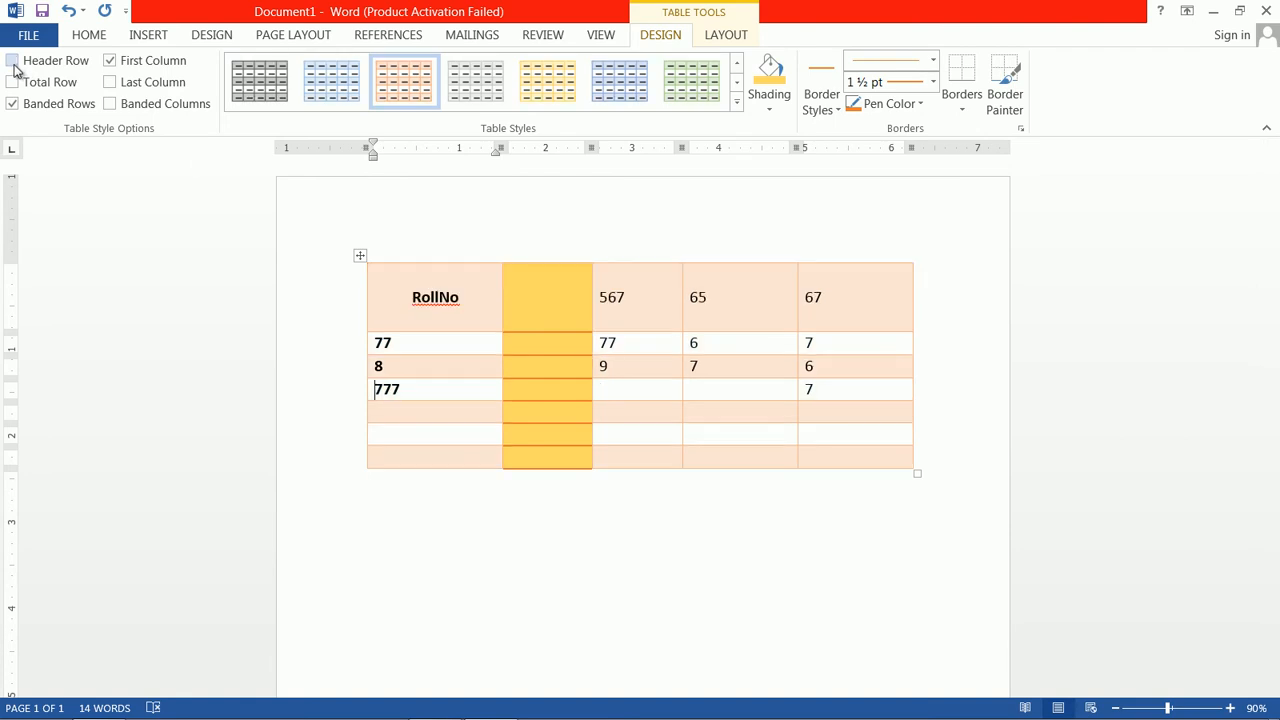
left_click(13, 62)
left_click(13, 62)
left_click(13, 62)
left_click(110, 61)
left_click(110, 61)
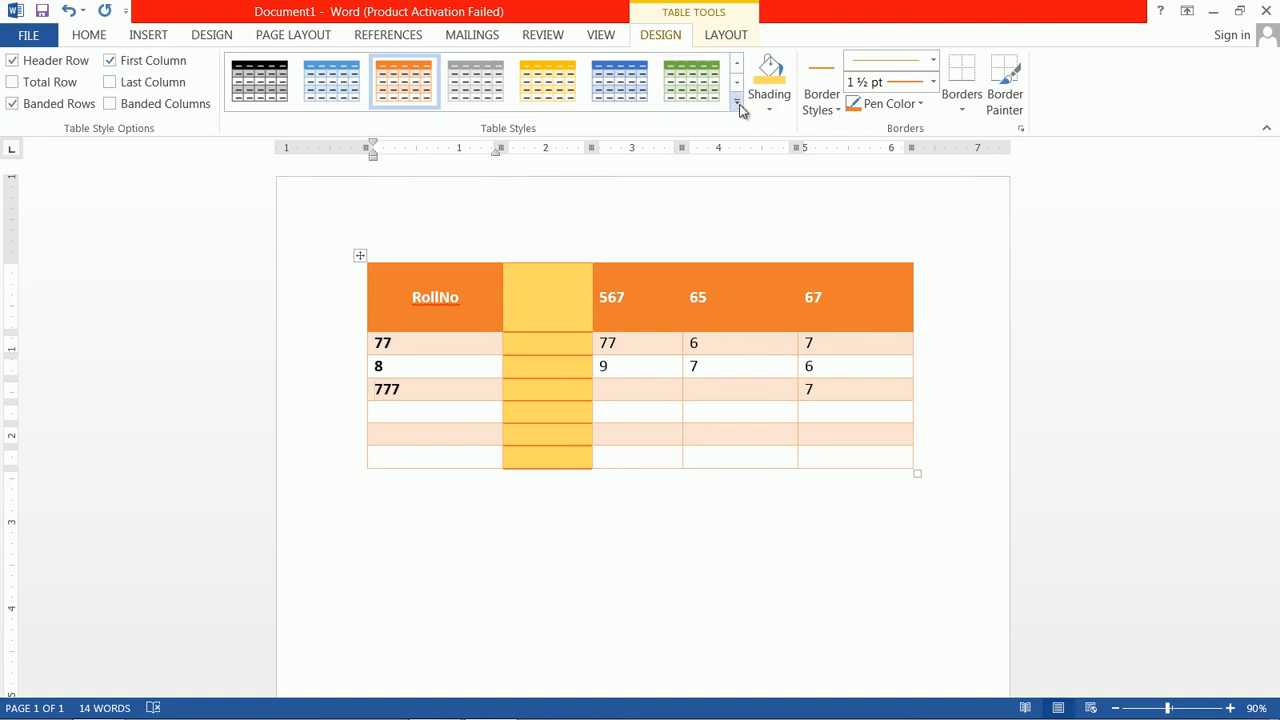
Apply the green grid table style with a solid header, and toggle the Header Row, First Column and Last Column options to compare them.
left_click(737, 102)
left_click(698, 348)
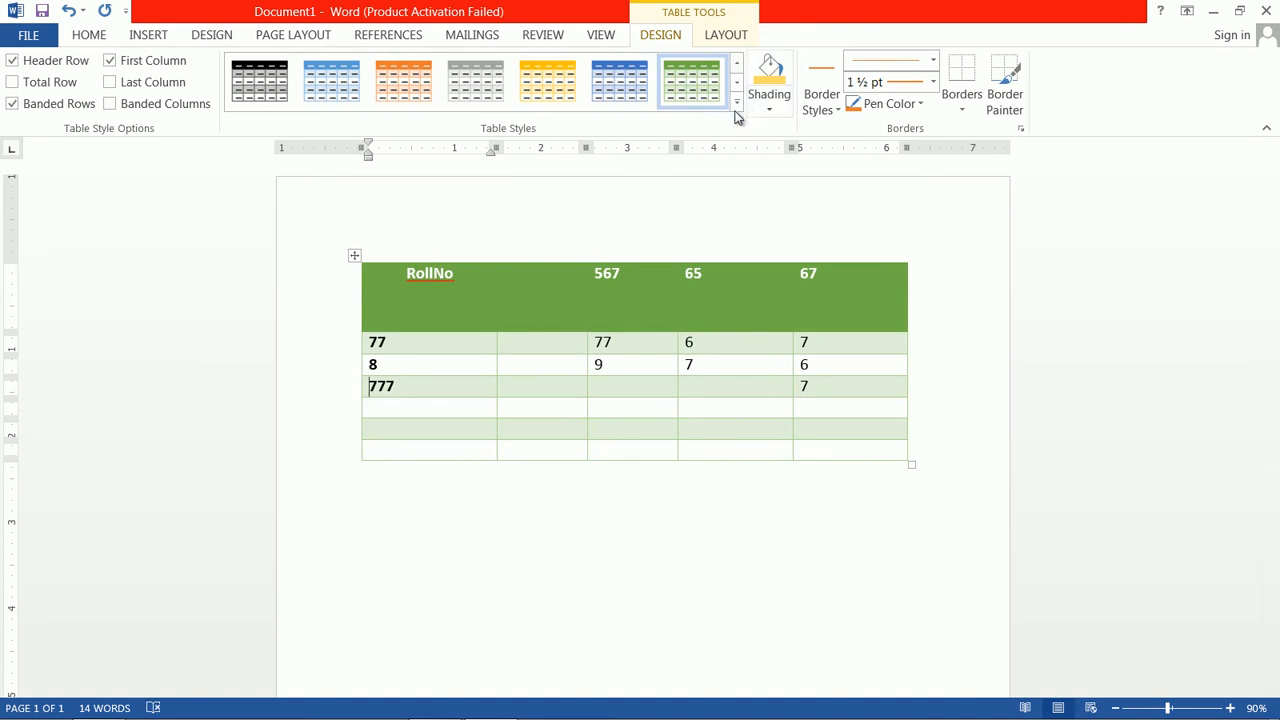
left_click(12, 62)
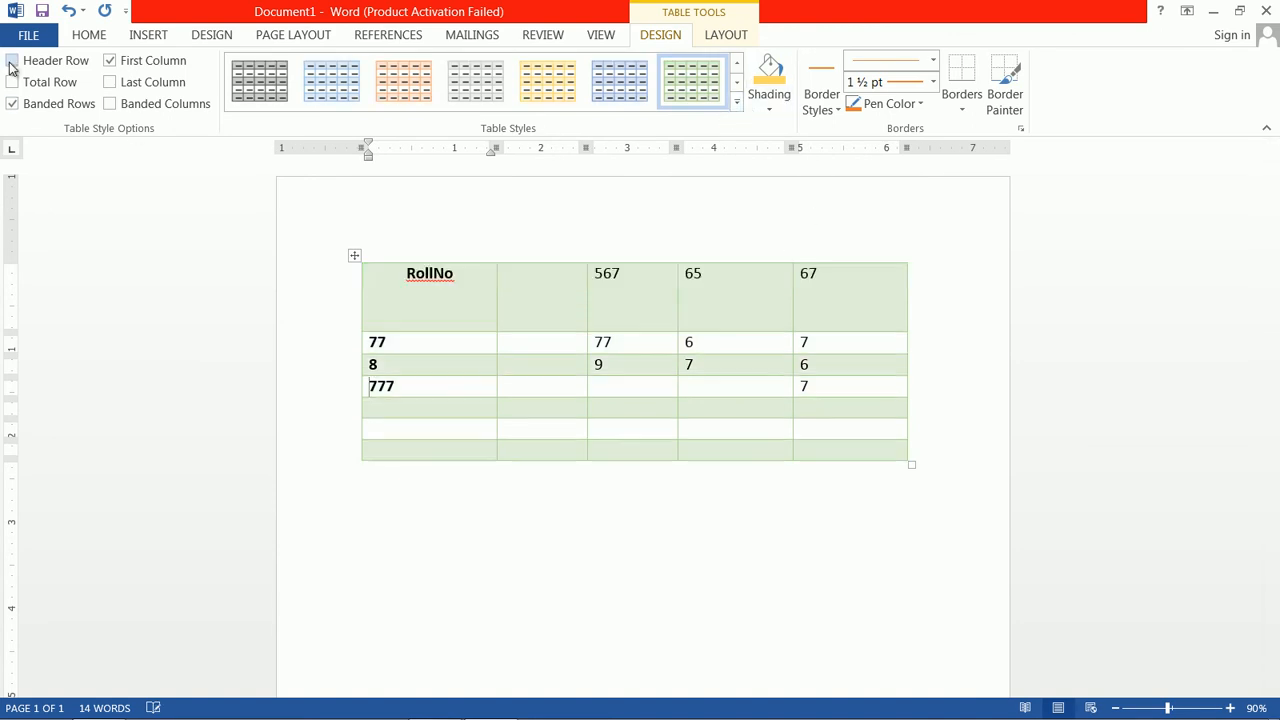
left_click(12, 66)
left_click(110, 64)
left_click(110, 64)
left_click(110, 84)
left_click(110, 84)
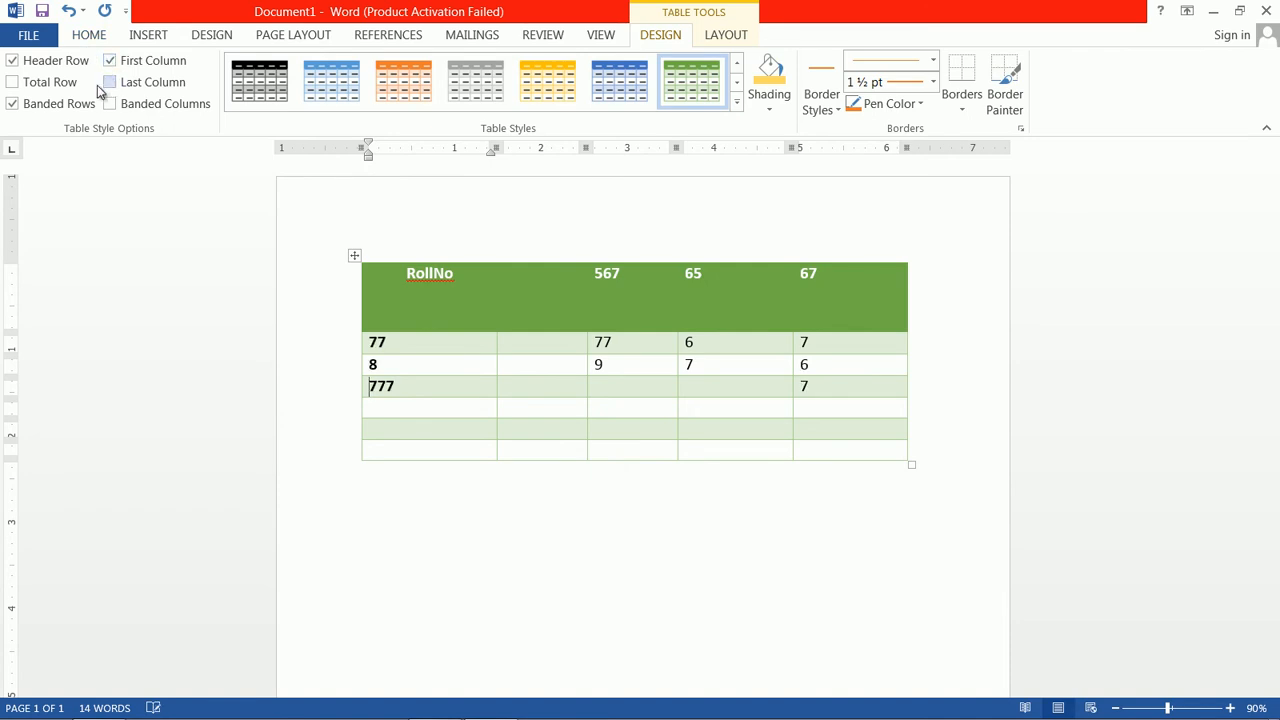
Toggle the Banded Rows option off and on several times, leaving it turned on.
left_click(13, 104)
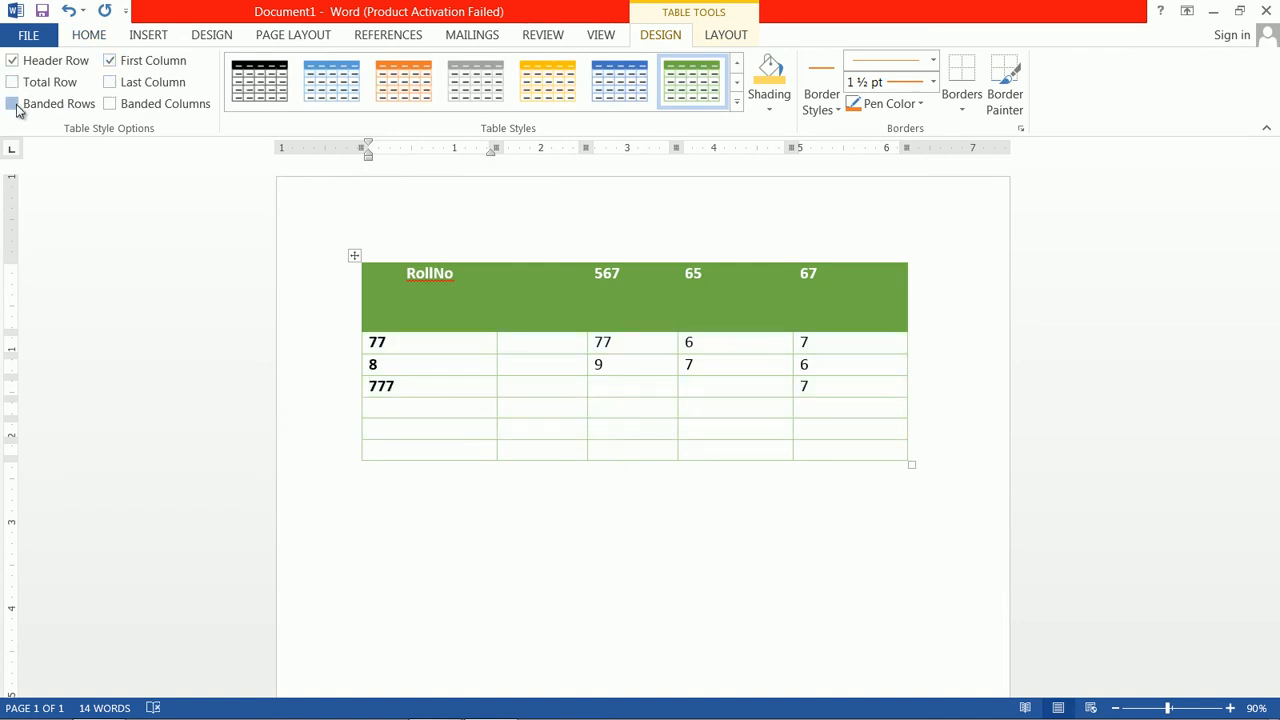
left_click(13, 104)
left_click(13, 104)
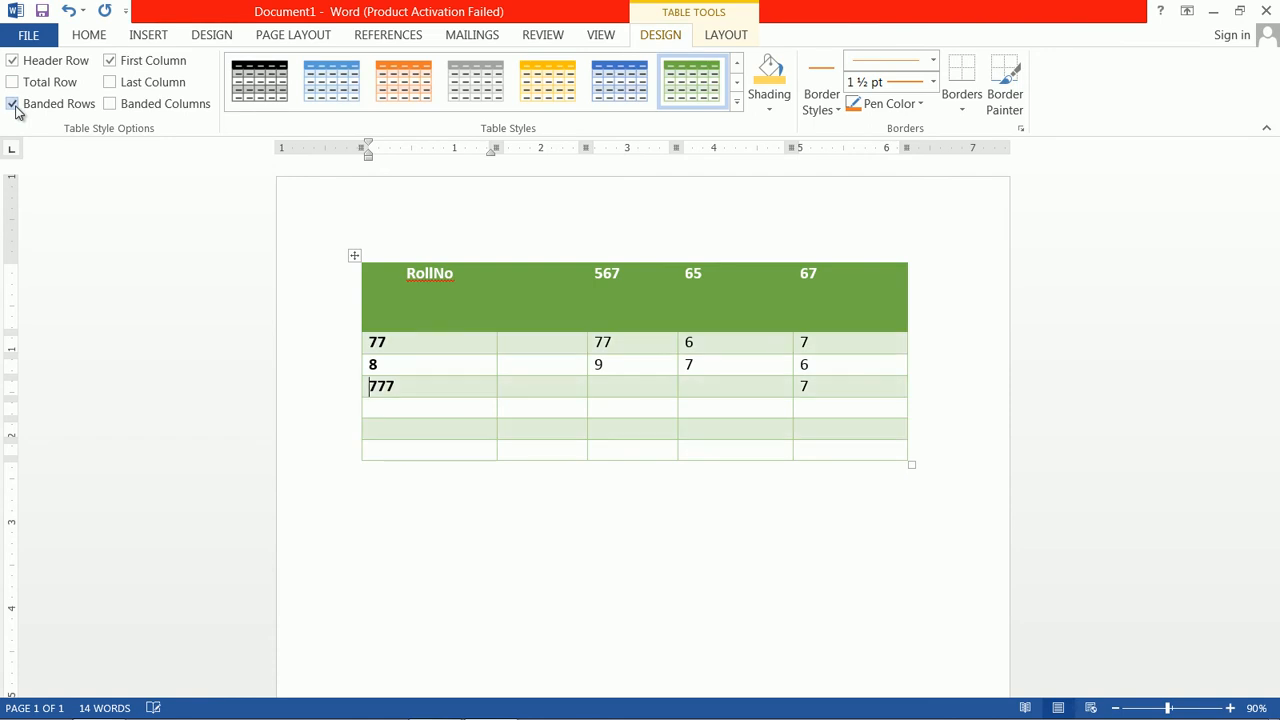
left_click(15, 106)
left_click(15, 106)
left_click(15, 107)
left_click(14, 108)
left_click(14, 106)
left_click(14, 106)
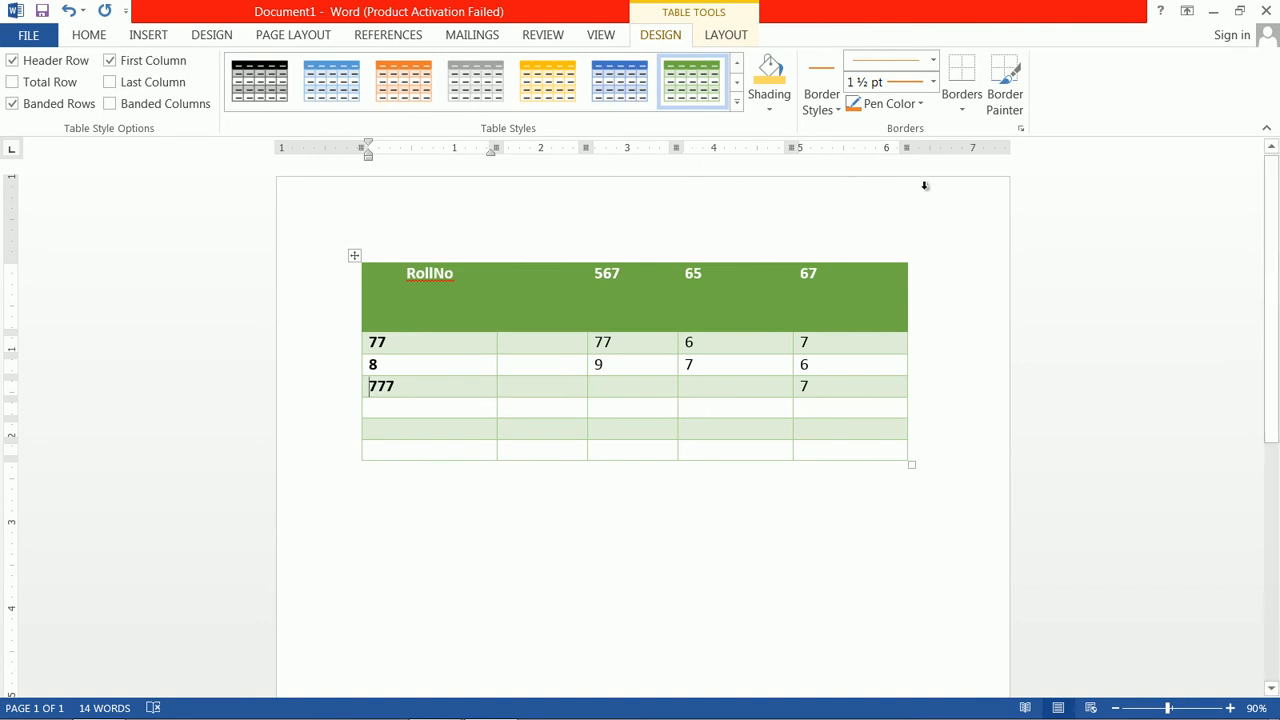
Apply the last style of the Plain Tables group to the table.
left_click(966, 110)
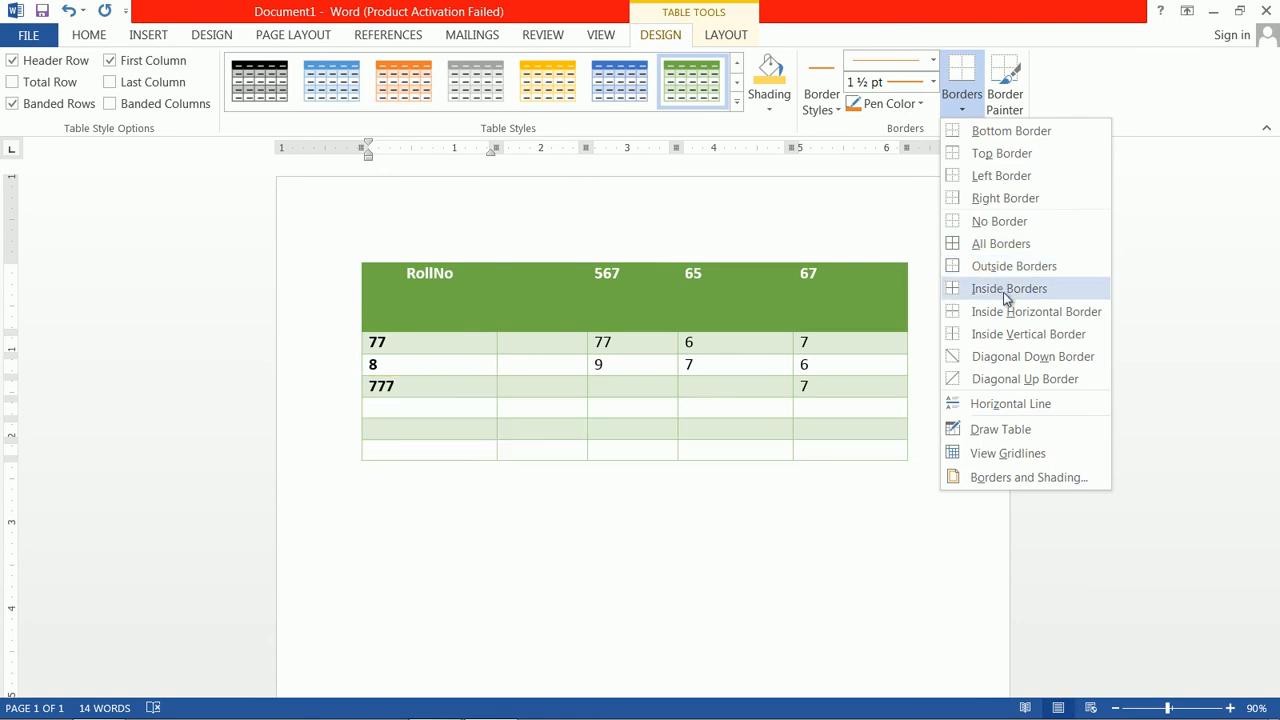
left_click(737, 104)
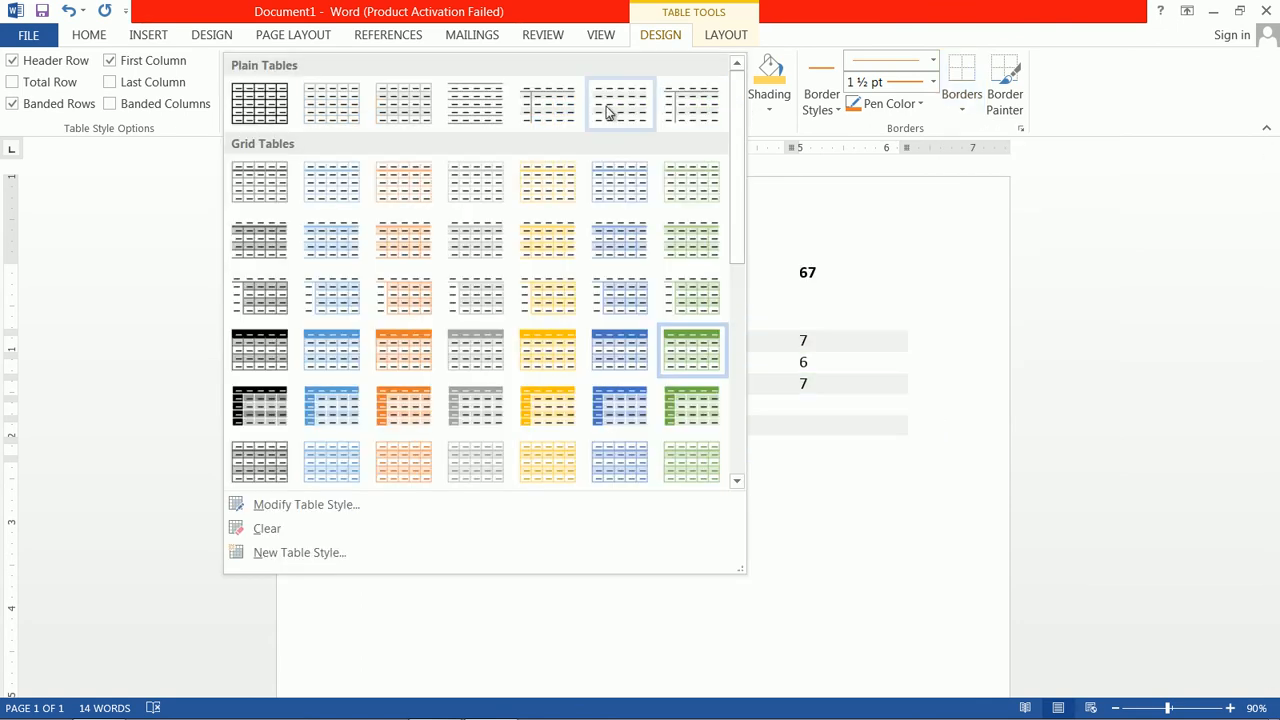
left_click(685, 112)
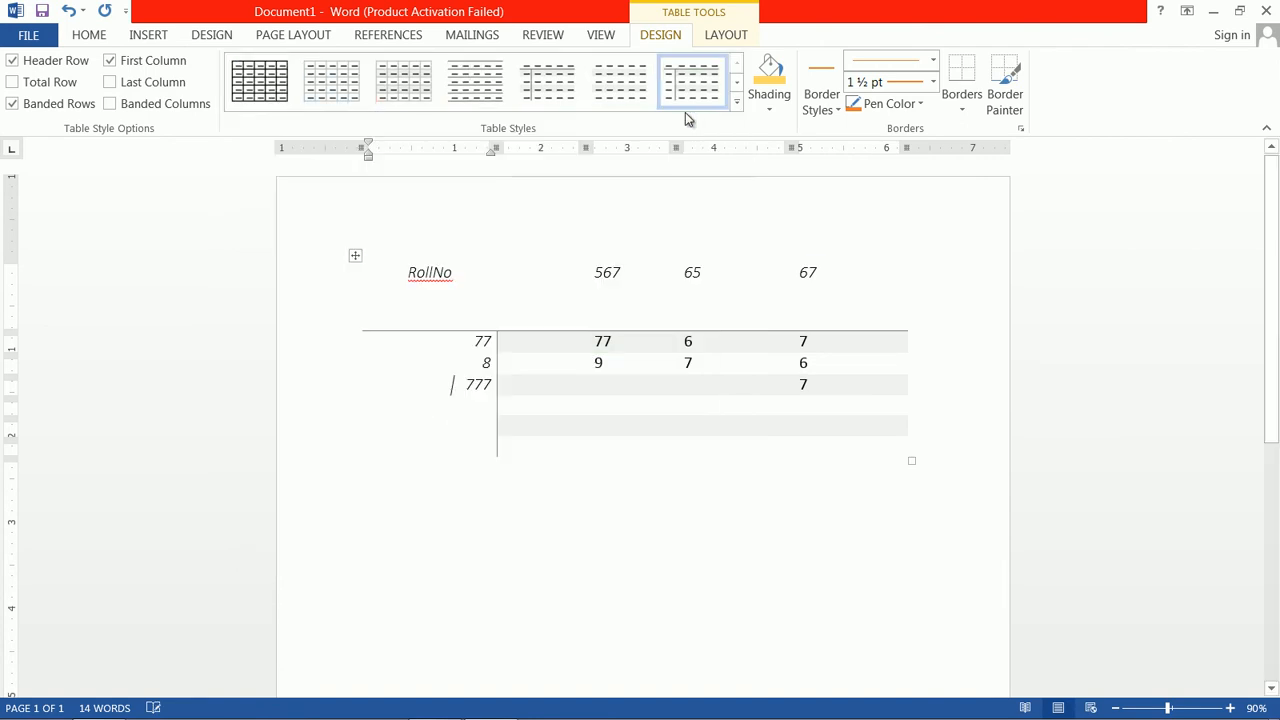
Select the whole table and look through the available border types and the table insertion options.
left_click(356, 255)
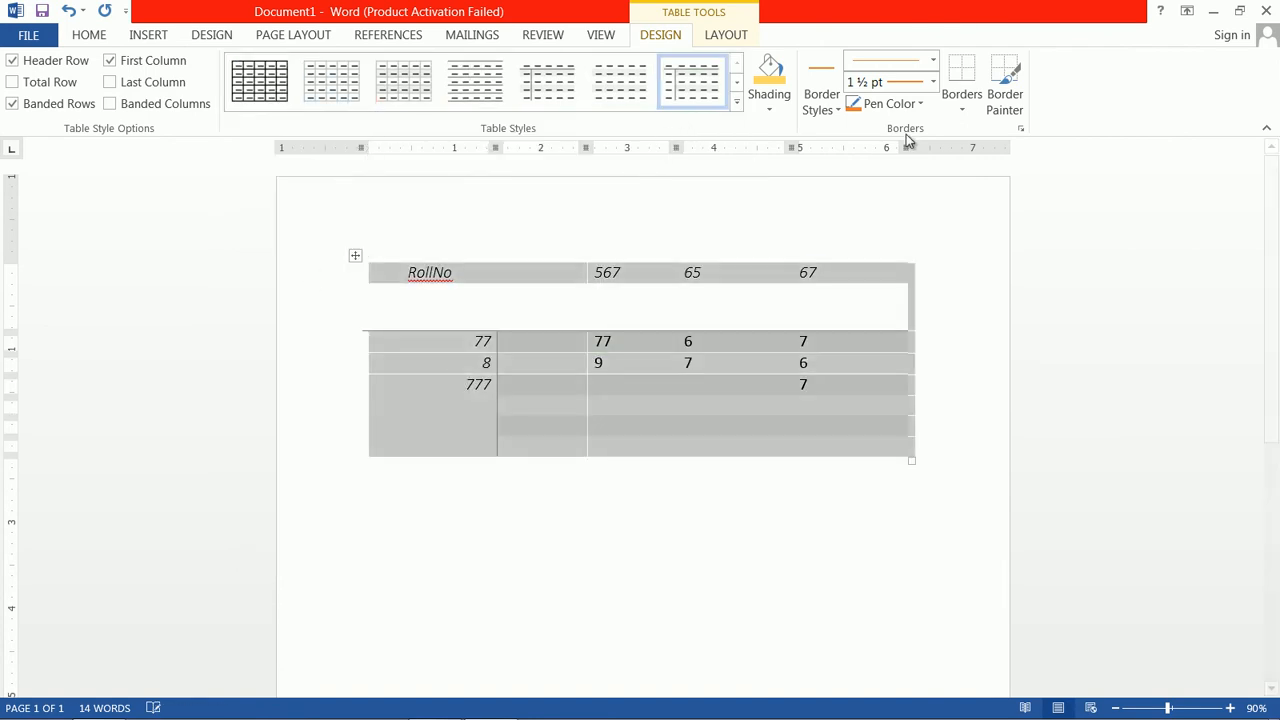
left_click(957, 111)
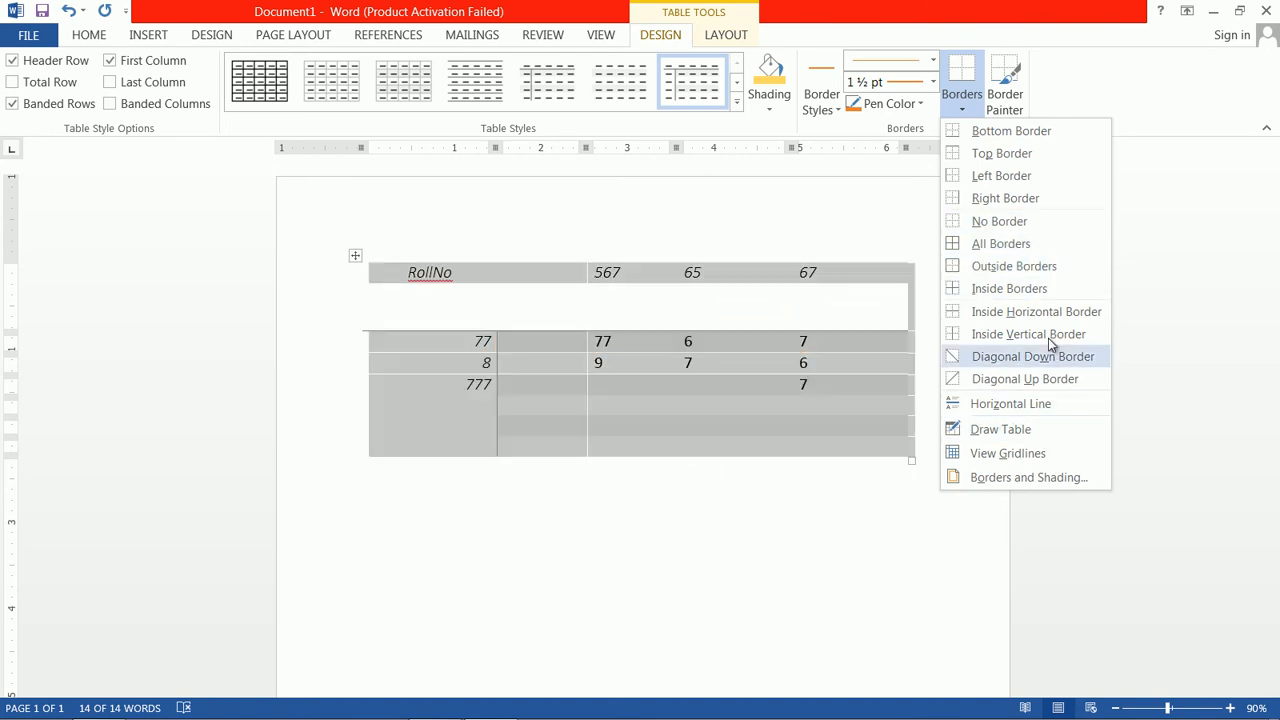
left_click(613, 205)
left_click(148, 35)
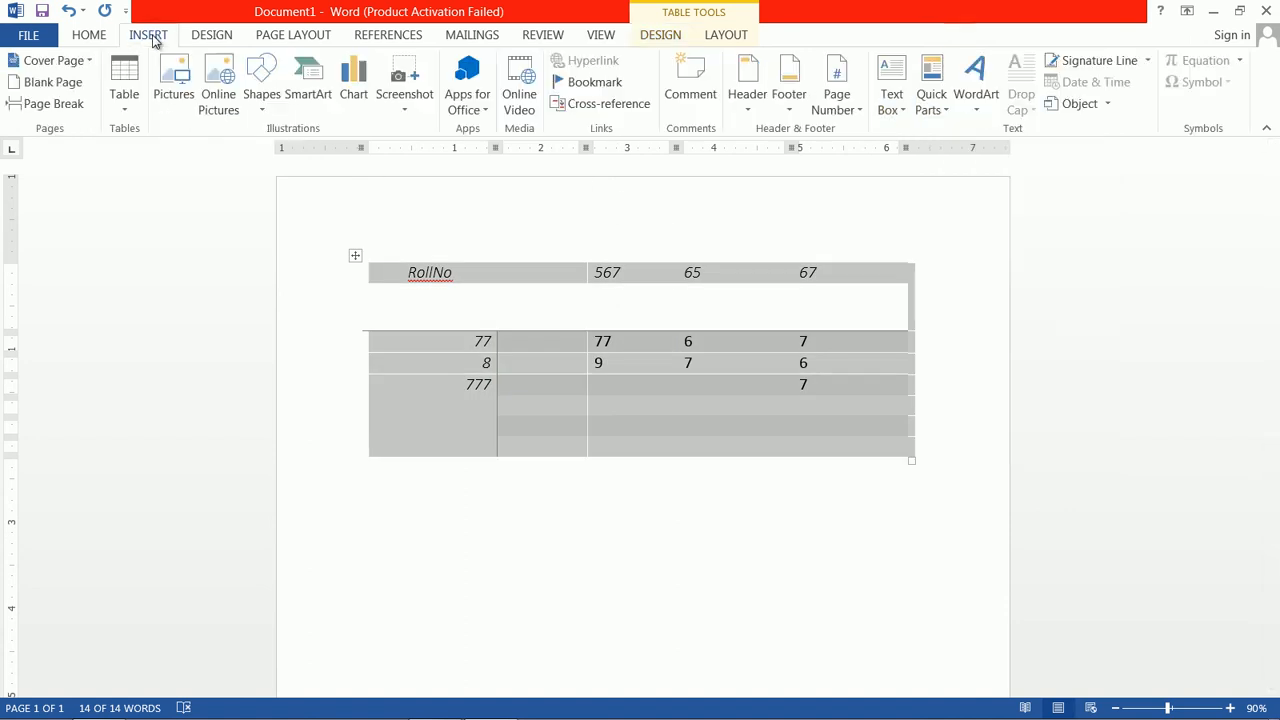
left_click(124, 105)
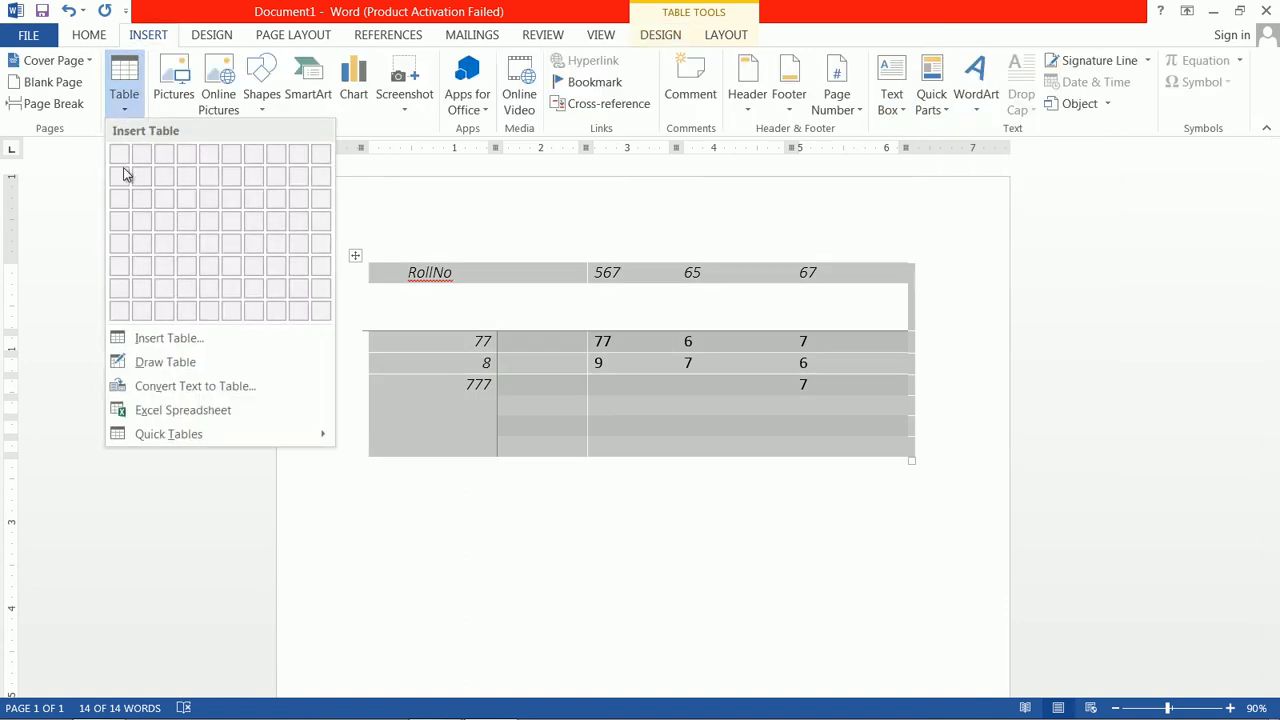
left_click(575, 280)
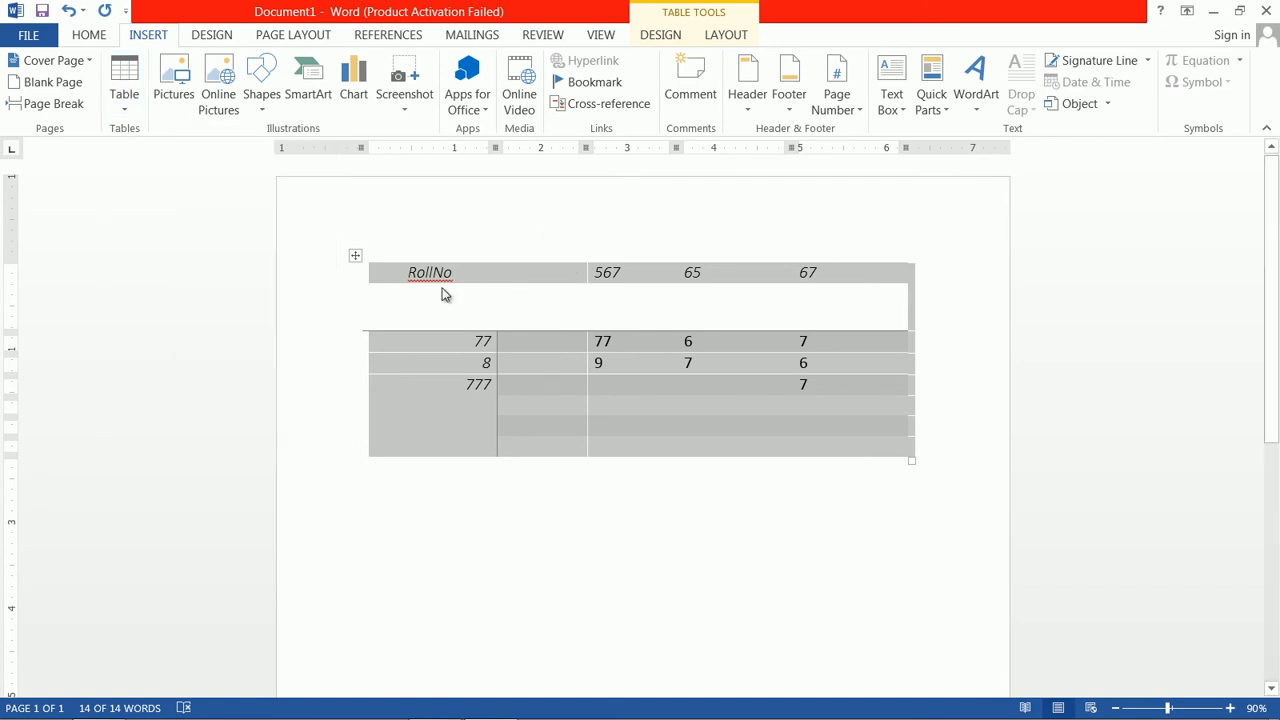
left_click(123, 104)
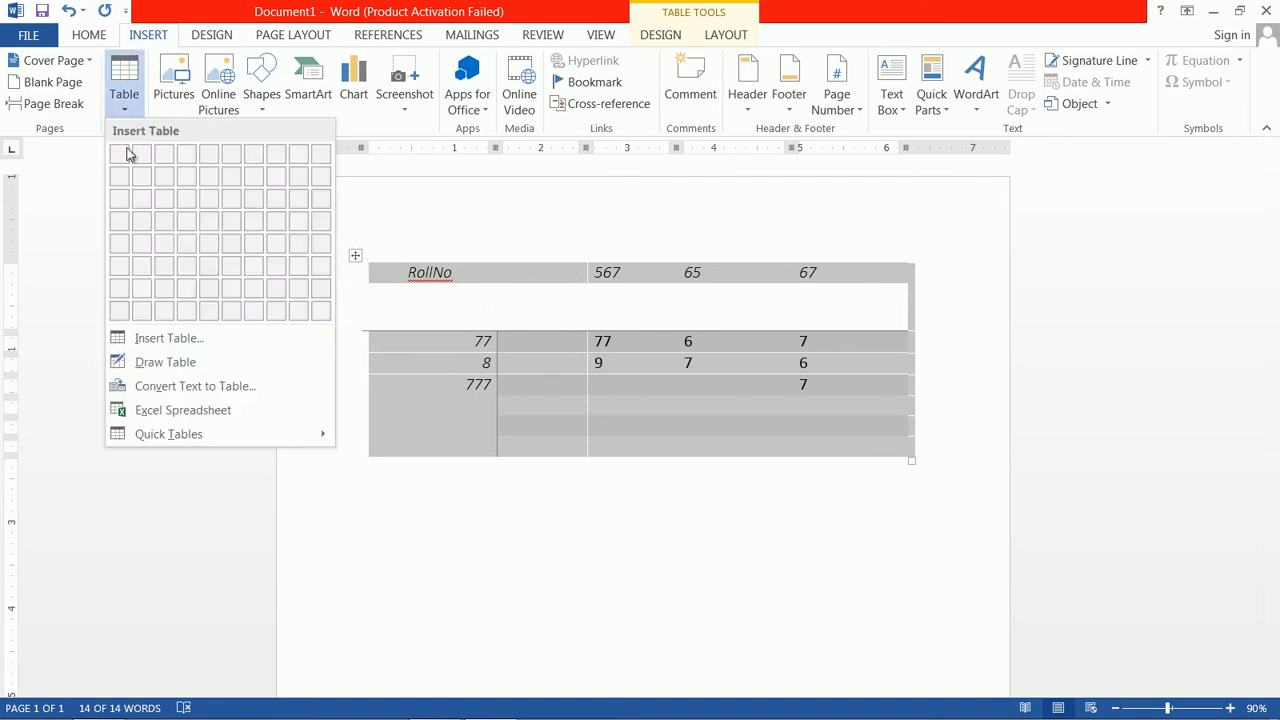
left_click(590, 410)
Delete the entire table from the document.
left_click(630, 499)
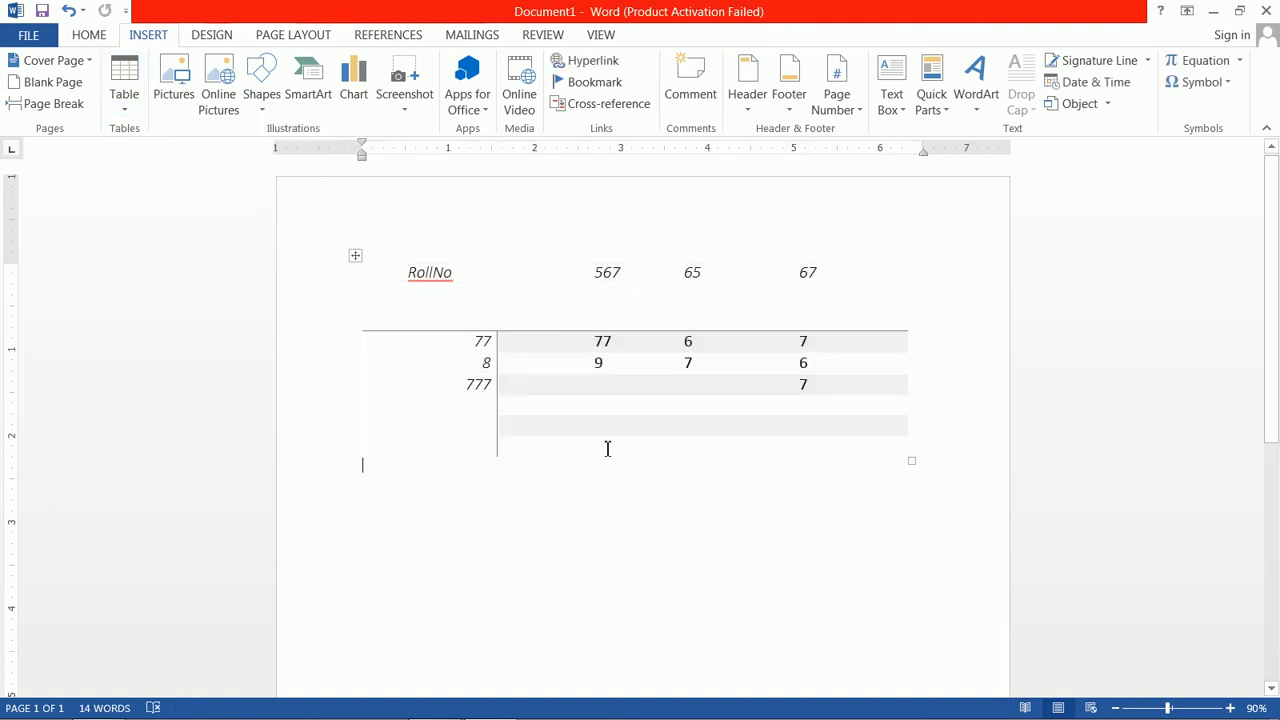
left_click(355, 256)
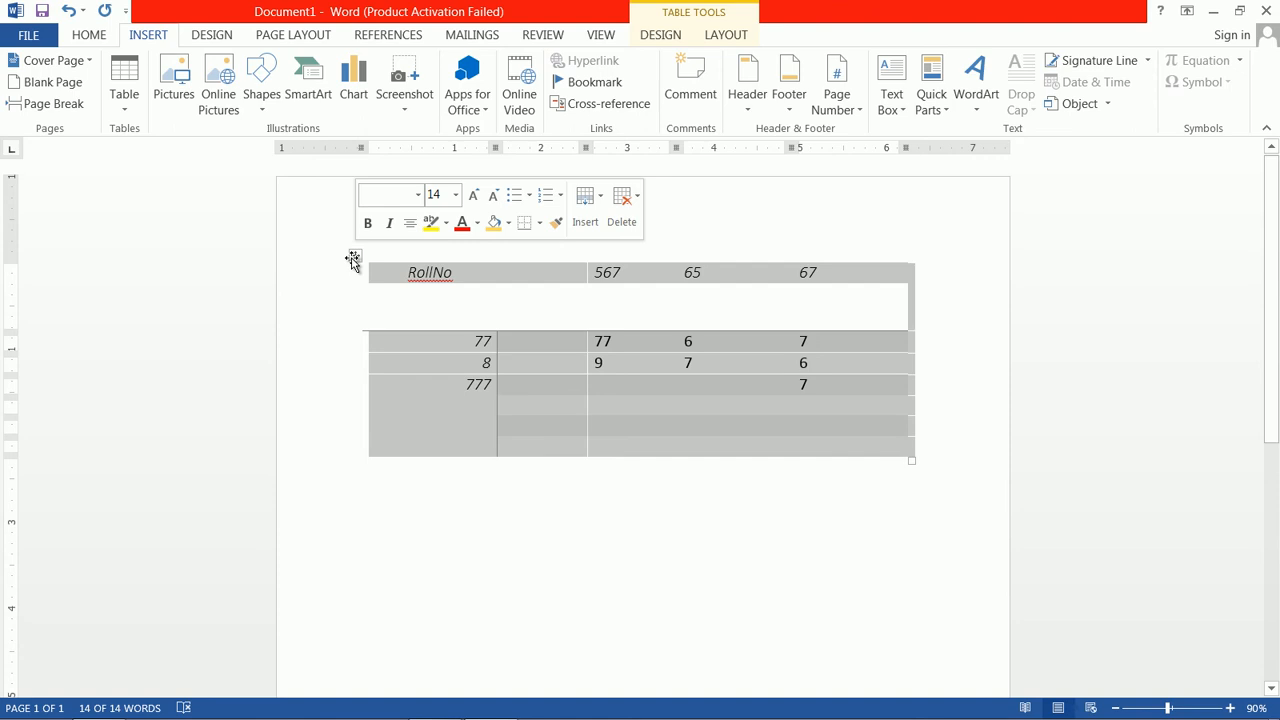
key("BackSpace")
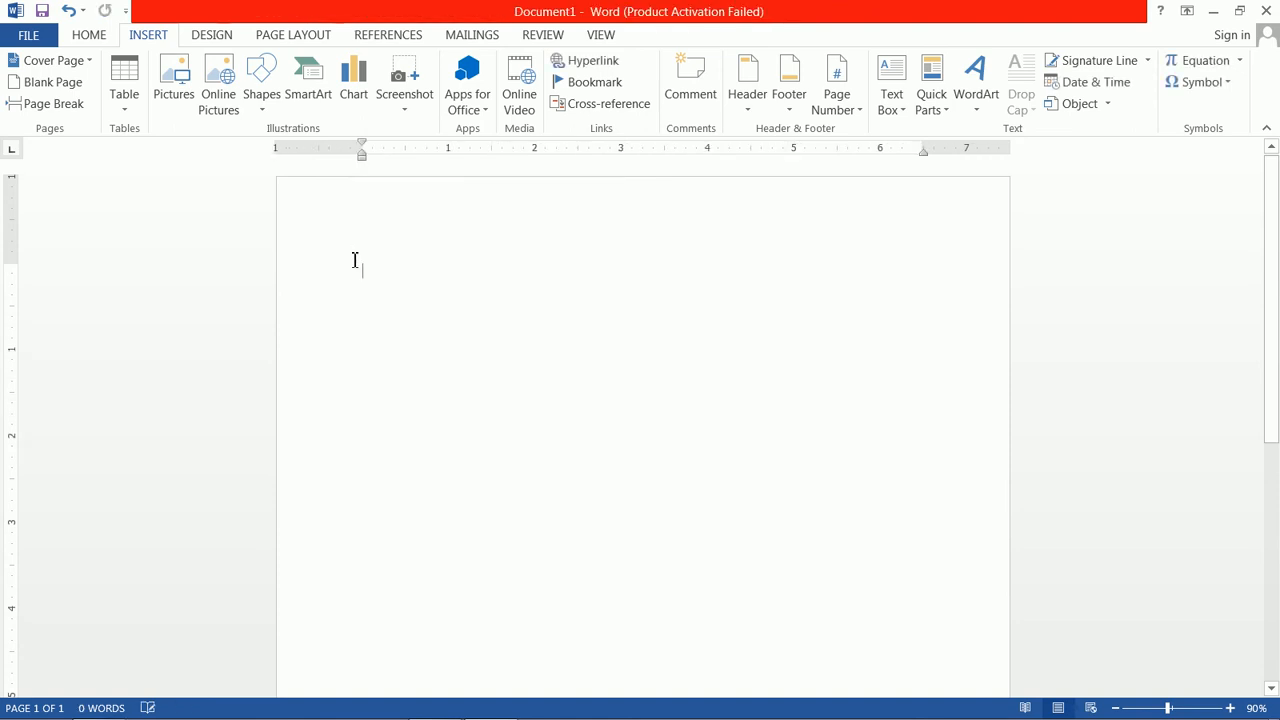
Try inserting a table of three columns and five rows with a fixed column width, and undo the insertion.
left_click(125, 114)
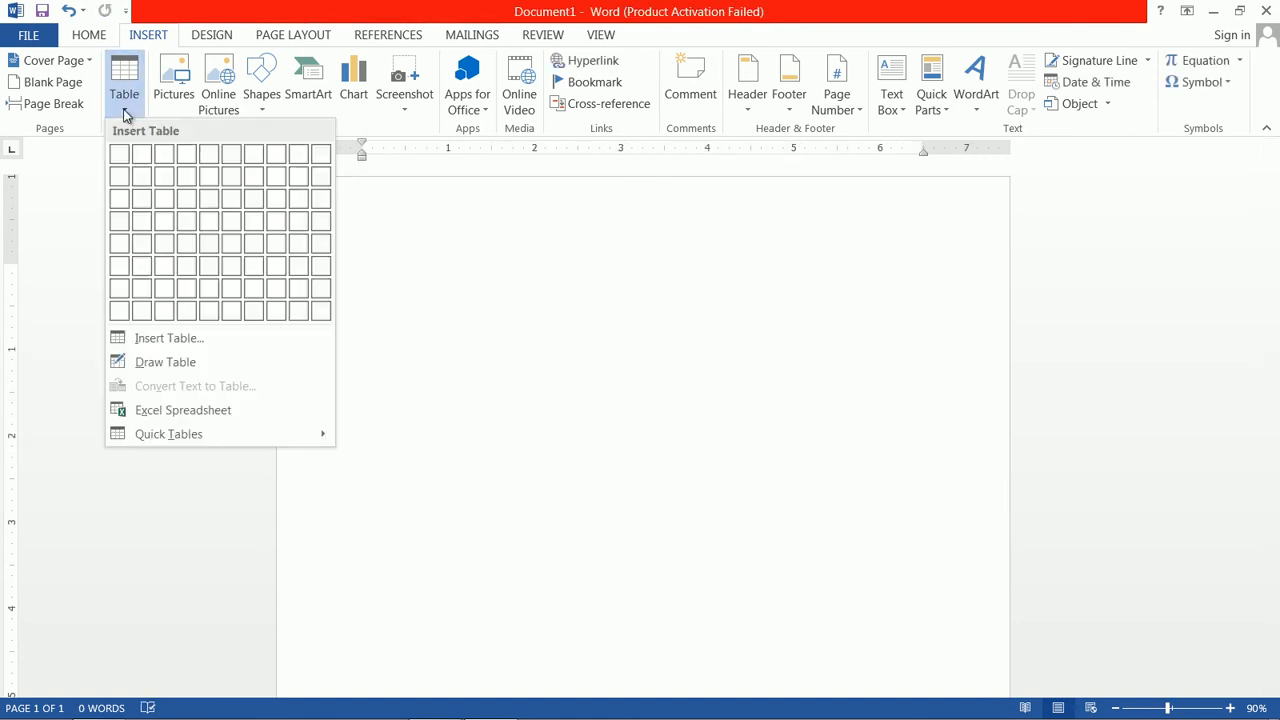
left_click(190, 340)
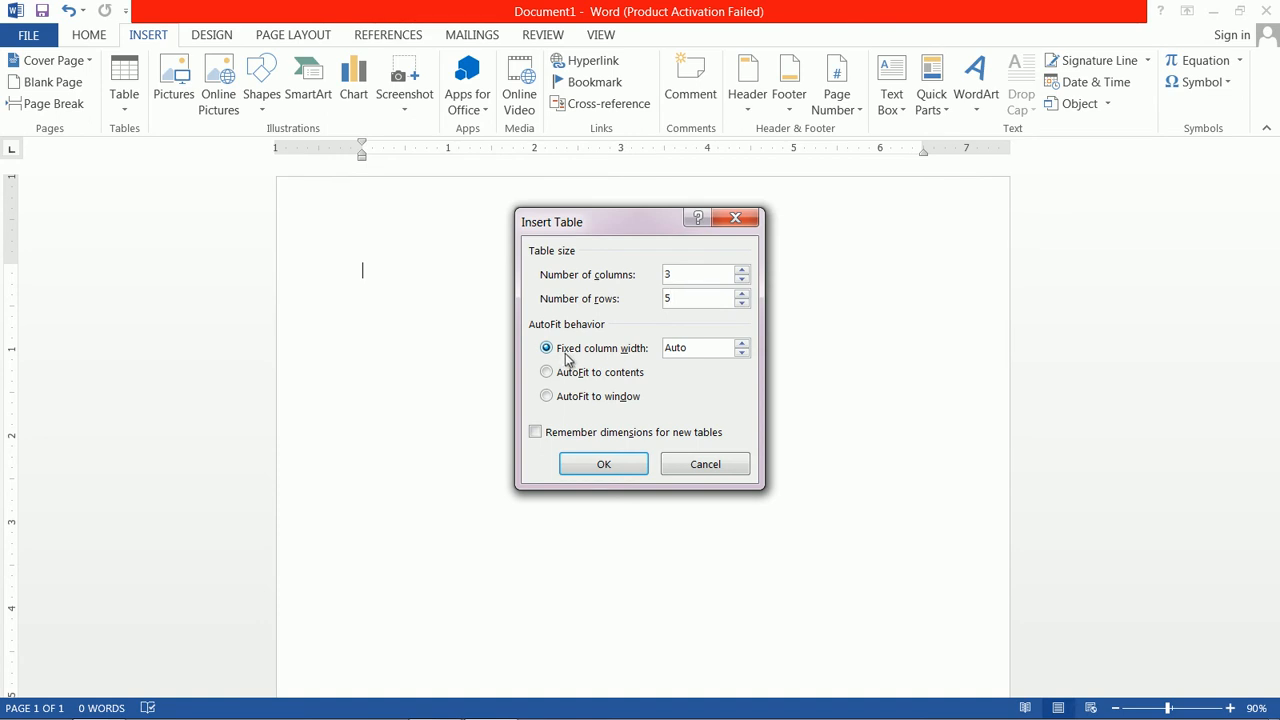
left_click(742, 344)
left_click(743, 344)
left_click(745, 354)
left_click(602, 464)
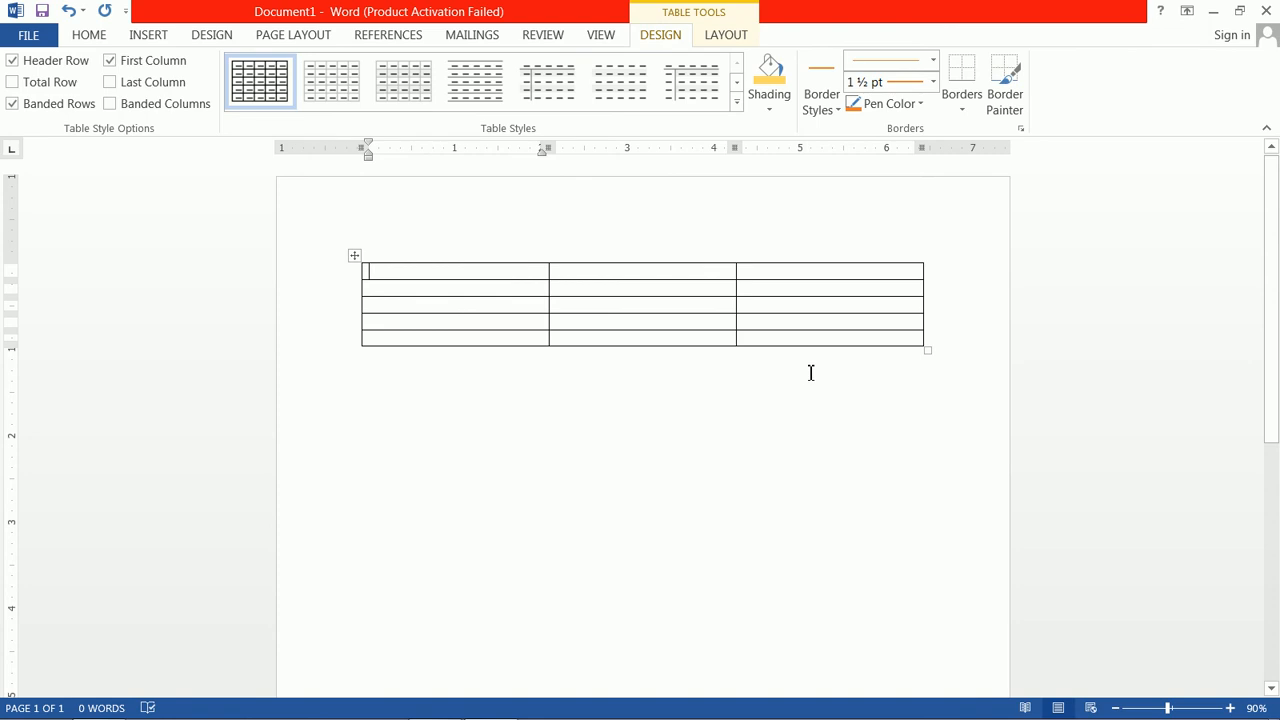
key("ctrl+z")
Insert a table of five columns and two rows with AutoFit to contents.
left_click(150, 38)
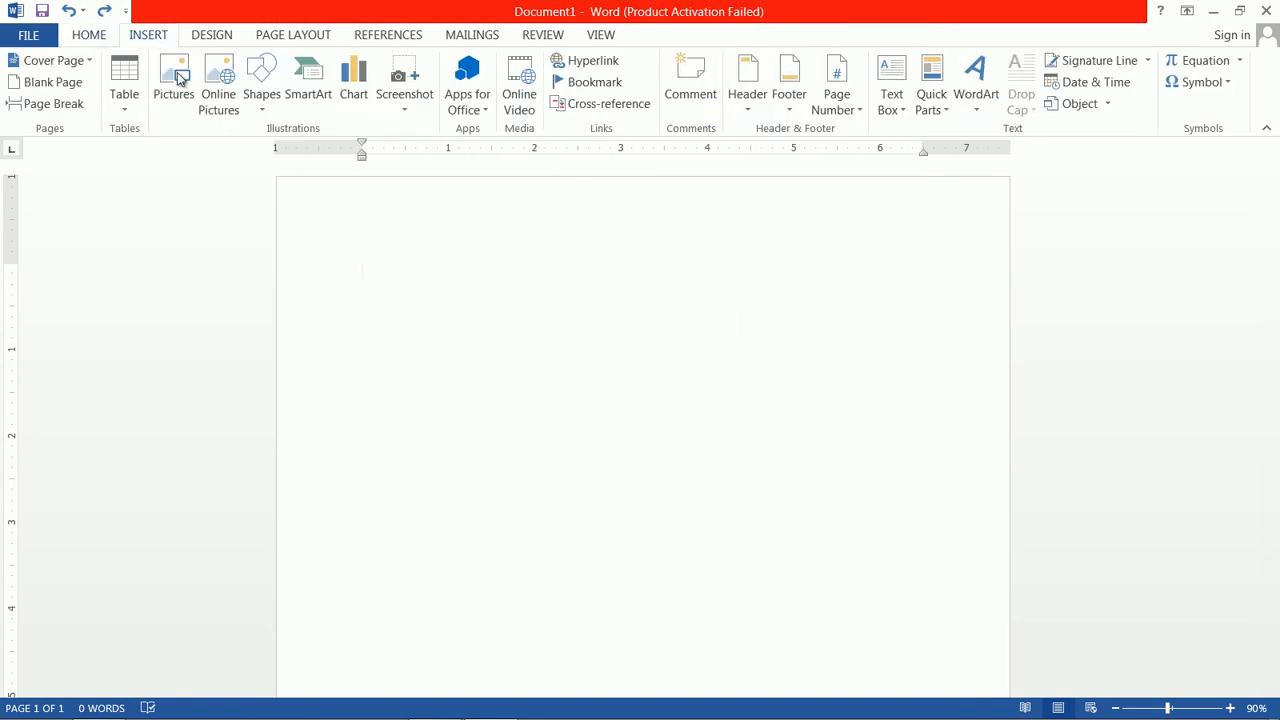
left_click(138, 116)
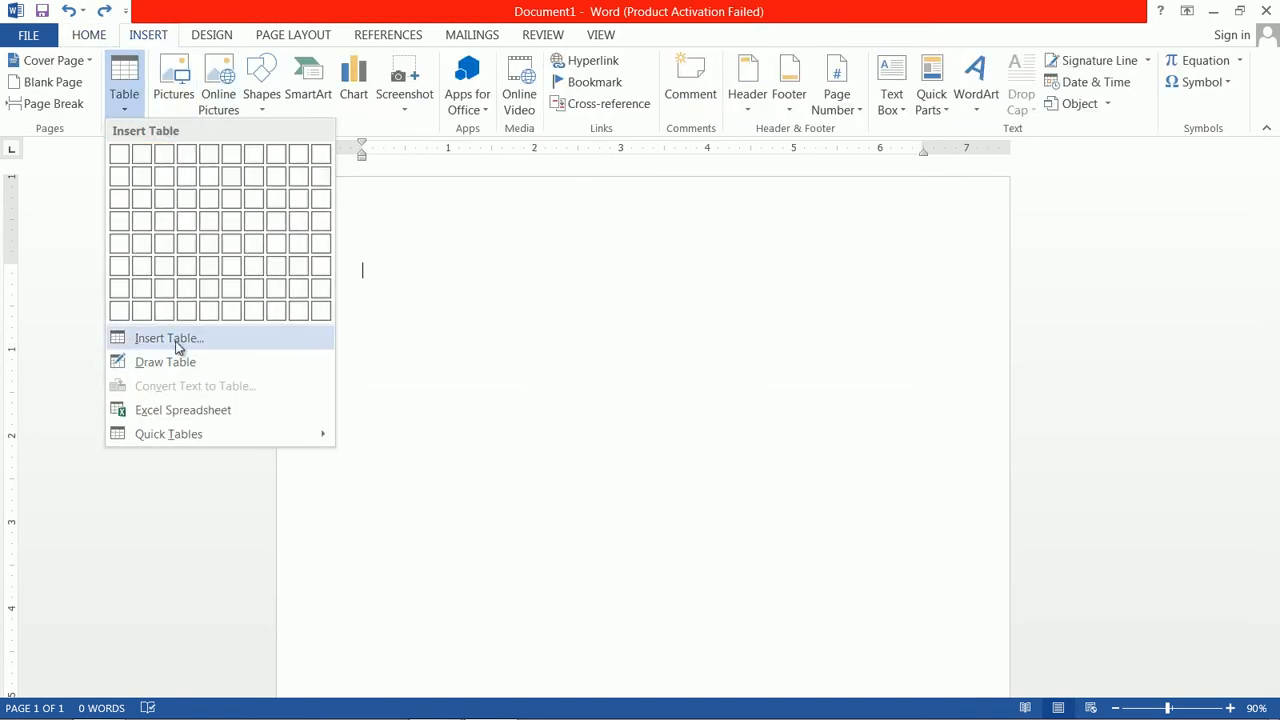
left_click(172, 340)
left_click(549, 372)
left_click(604, 466)
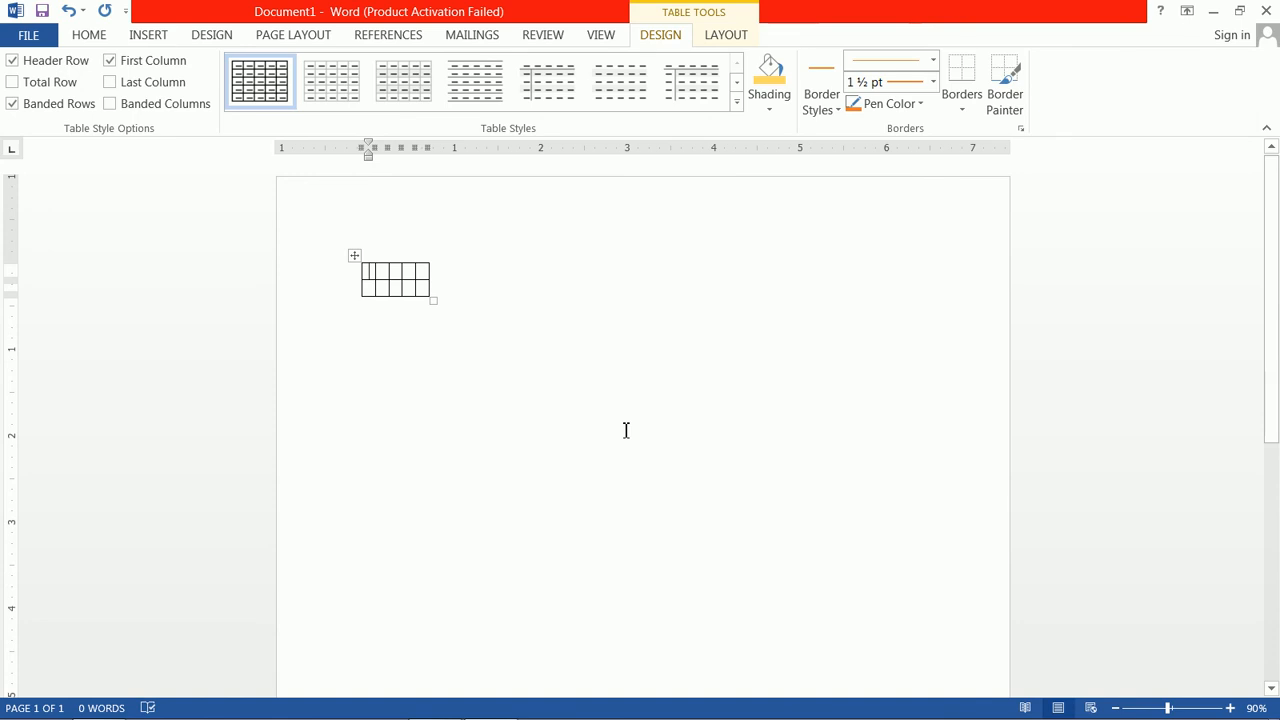
Fill the first row with the sample texts Qwqqeeeq, Weweeuwe, Erueruer, Wirwwriu and Wriuwruiwrui.
type("qwqqeeeq ")
type("weweeuwe")
key("Tab")
type("erueruer")
key("Tab")
type("wirwwriu")
key("Tab")
type("wriuwruiwrui")
Enter the sample text "Uyuyuyuyuyb uiuiuui" in the first cell of the second row.
key("Tab")
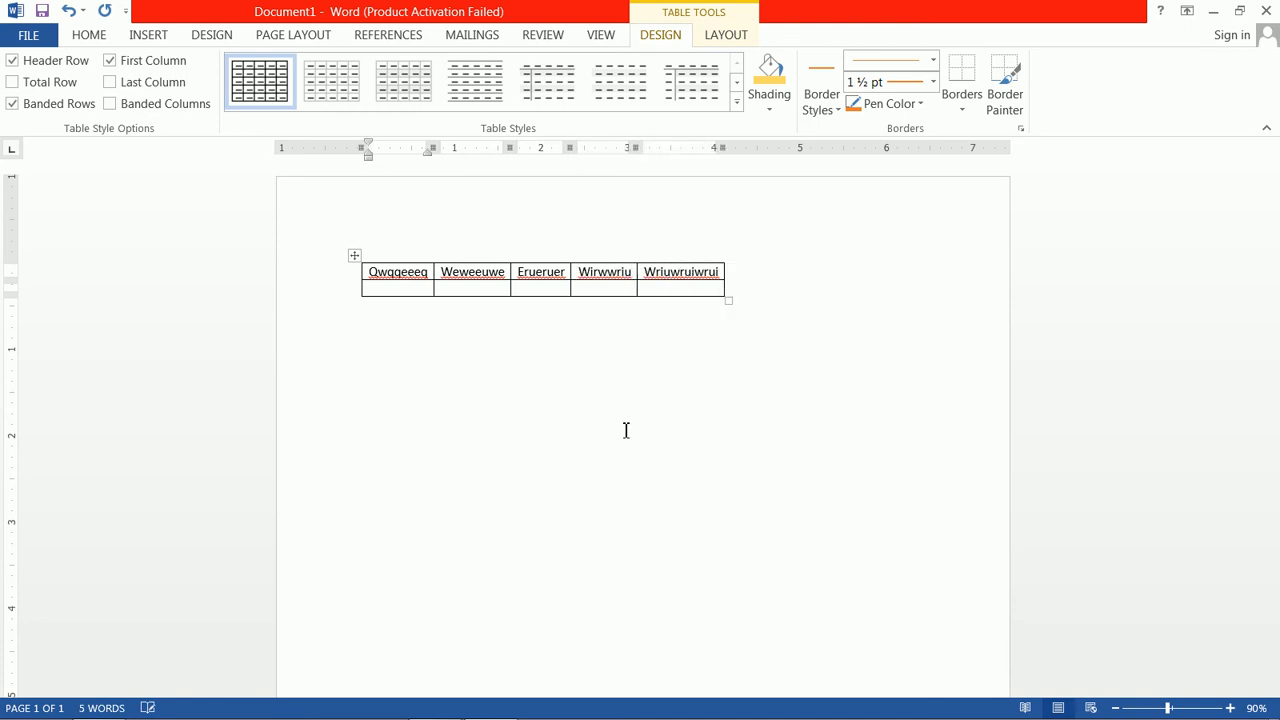
type("uyuyuyuyuy")
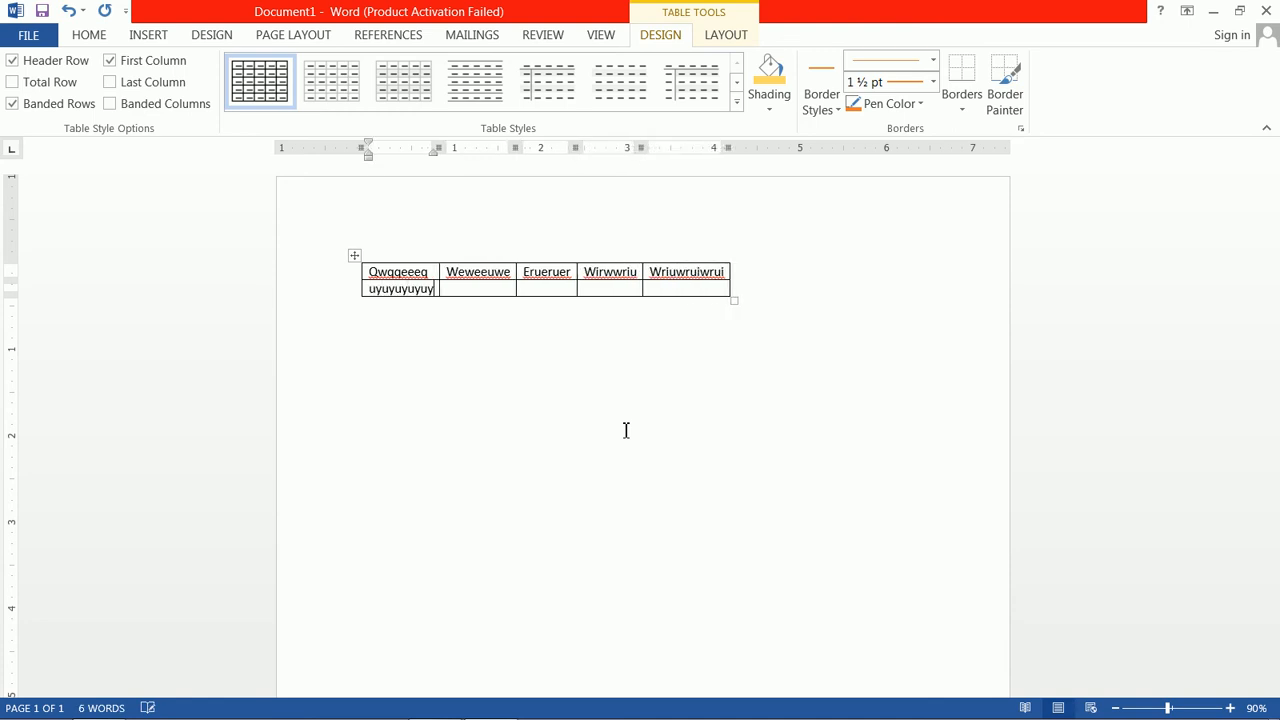
type("b uiuiuui")
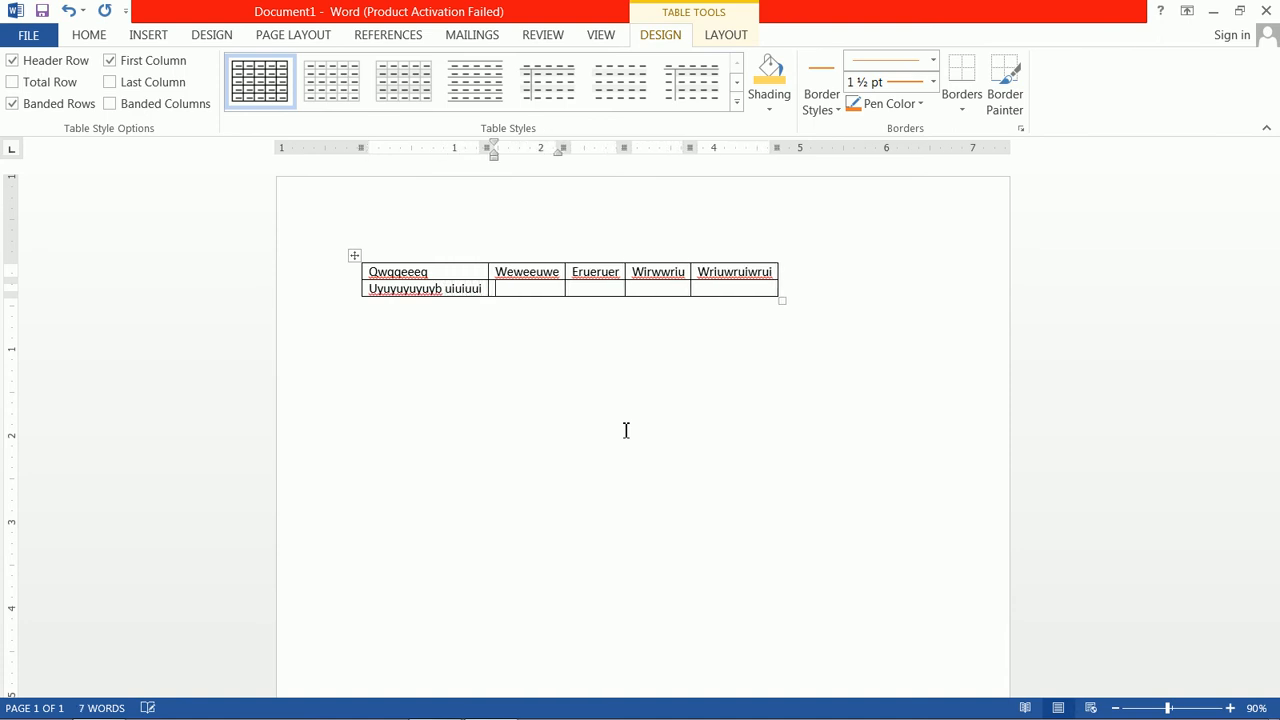
Enter the sample text "Uuiuuui" in the first cell of the table's third row.
key("Tab")
key("Tab")
type("uuiuuui")
Extend the table with four more empty rows below the third row.
key("Tab")
key("Tab")
key("Tab")
key("Tab")
key("Tab")
key("Tab")
key("Tab")
key("Tab")
key("Tab")
key("Tab")
key("Tab")
key("Tab")
key("Tab")
key("Tab")
key("Tab")
key("Tab")
key("Tab")
key("Tab")
key("Tab")
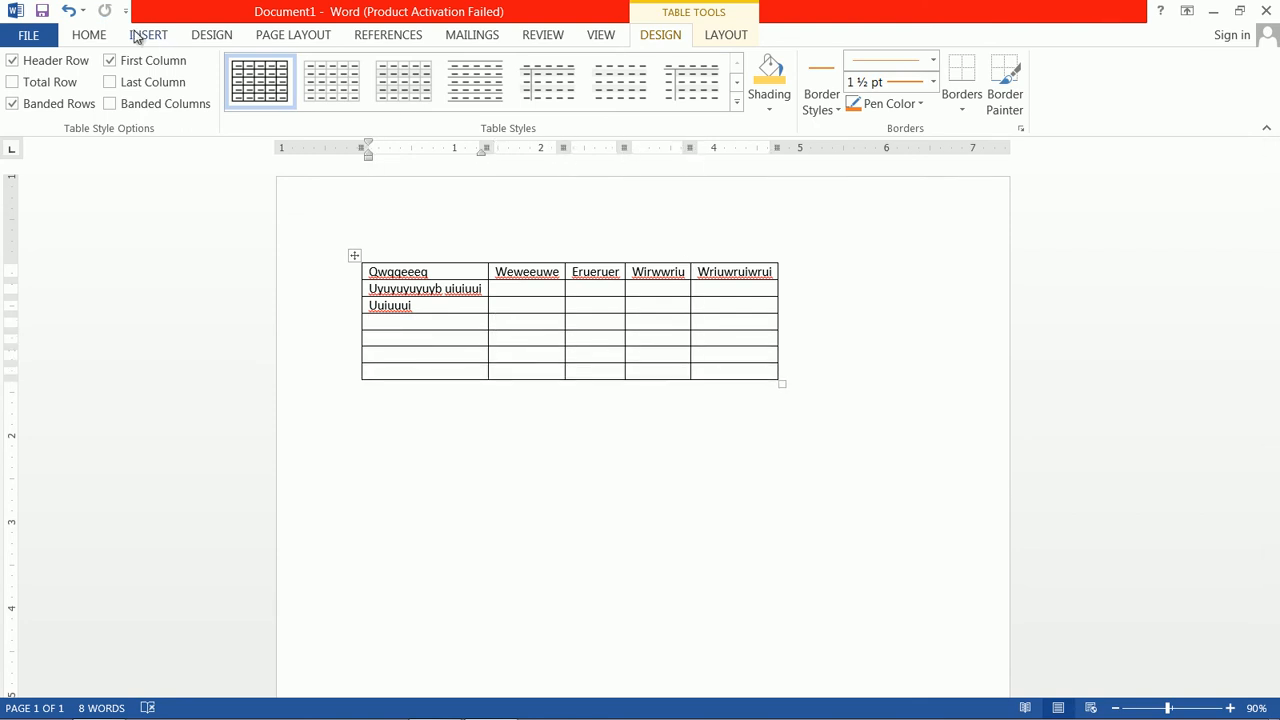
left_click(137, 37)
left_click(124, 108)
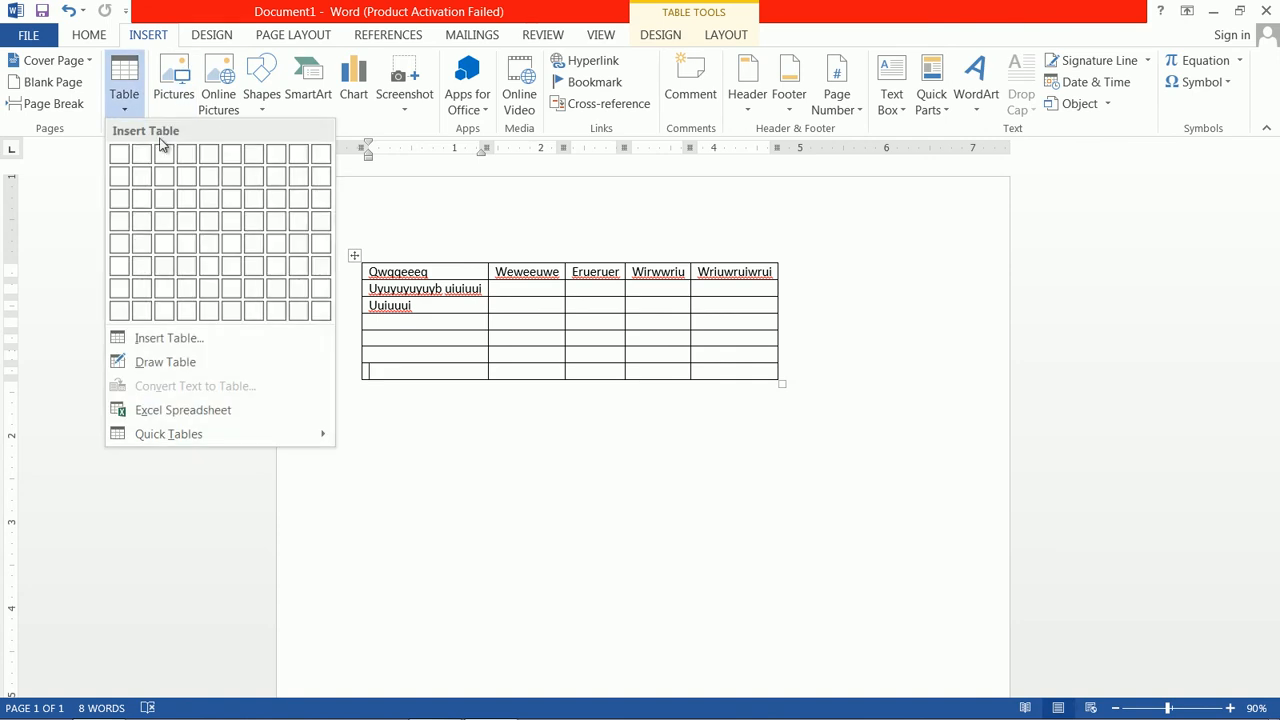
left_click(533, 466)
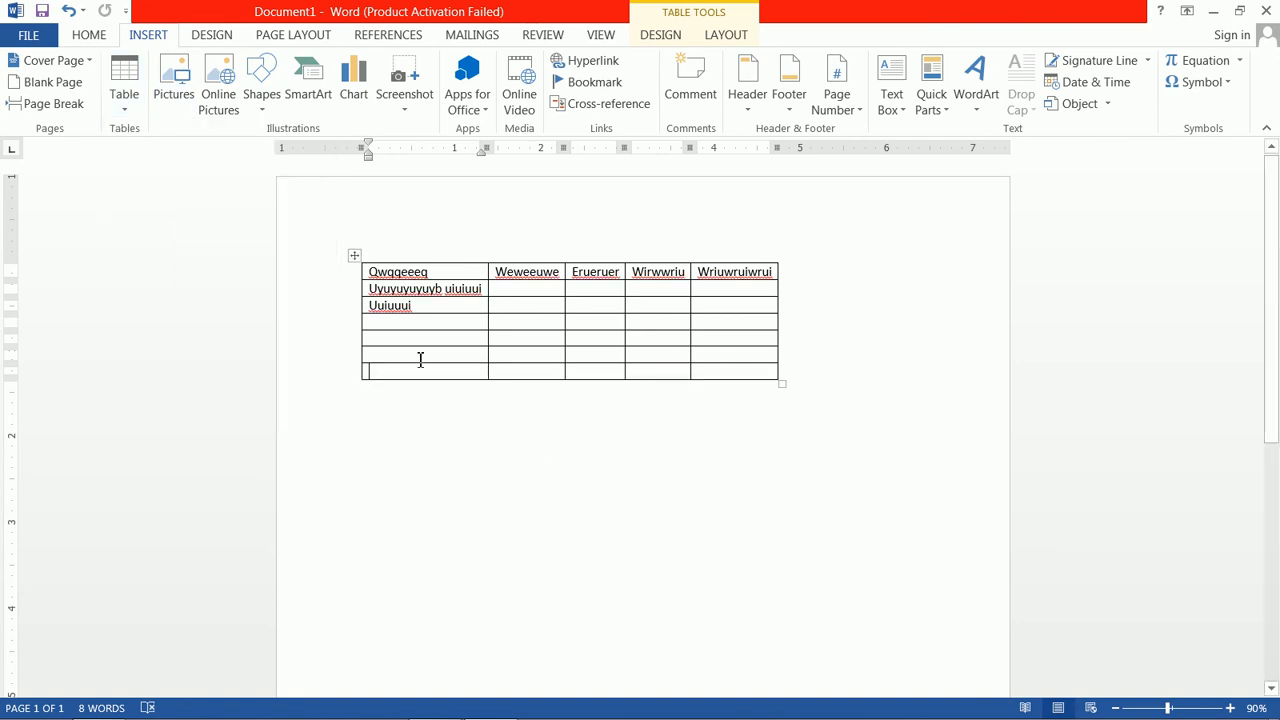
Delete the whole table and use Draw Table to draw a new outer table frame about 0.57" high across the page.
left_click(357, 256)
key("BackSpace")
left_click(124, 100)
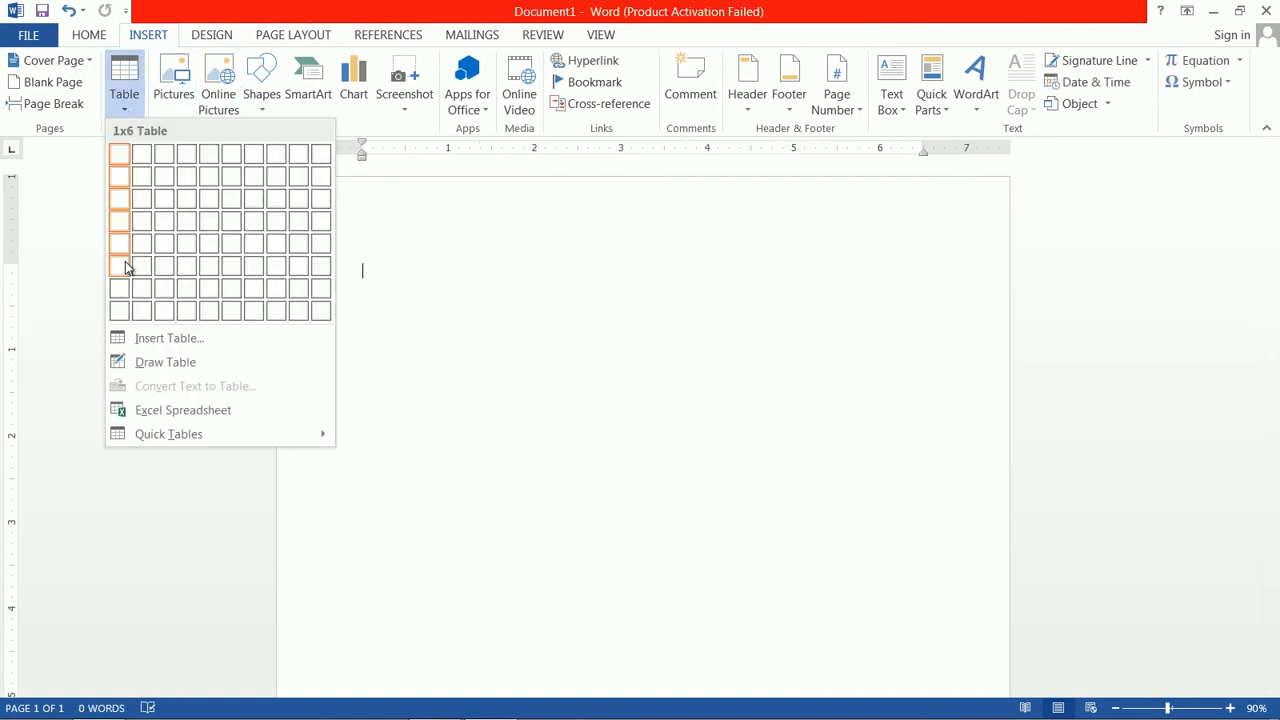
left_click(166, 374)
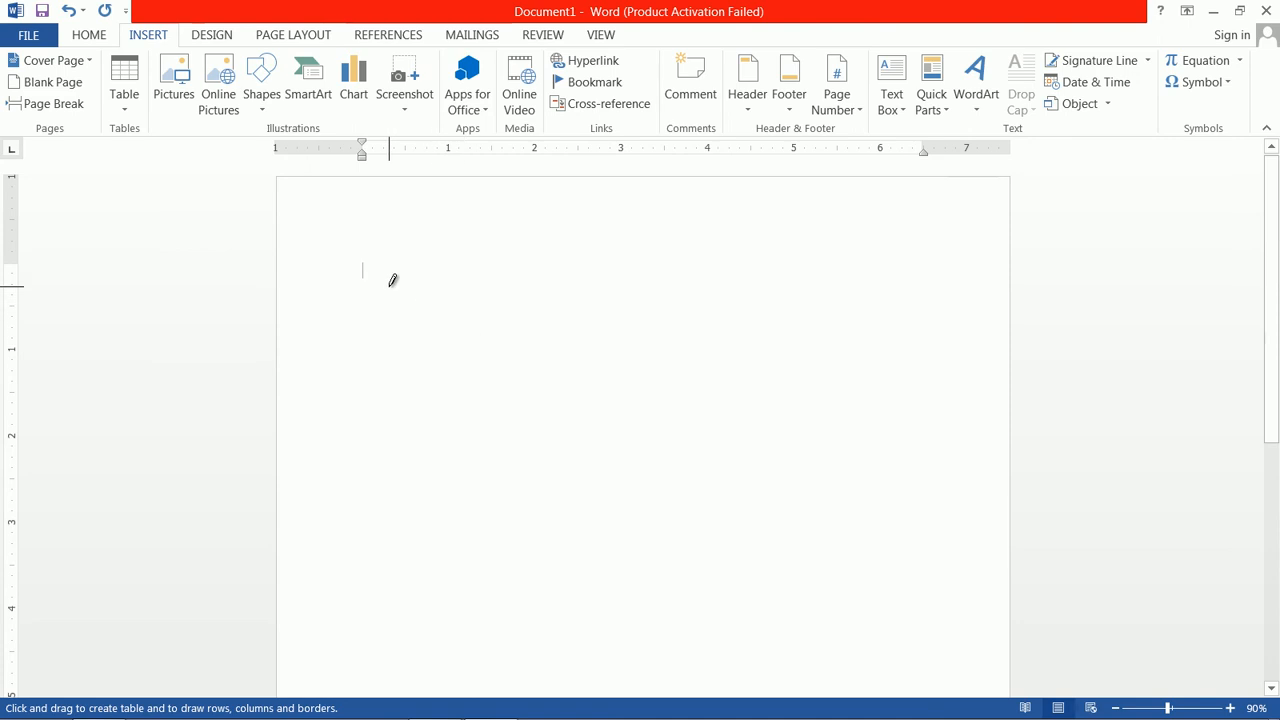
mouse_move(368, 272)
left_mouse_down()
mouse_move(618, 355)
mouse_move(846, 355)
mouse_move(918, 315)
left_mouse_up()
Draw two vertical lines and one horizontal line inside the frame to form three columns and two rows.
left_click_drag(516, 308, 516, 312)
left_click_drag(697, 263, 709, 312)
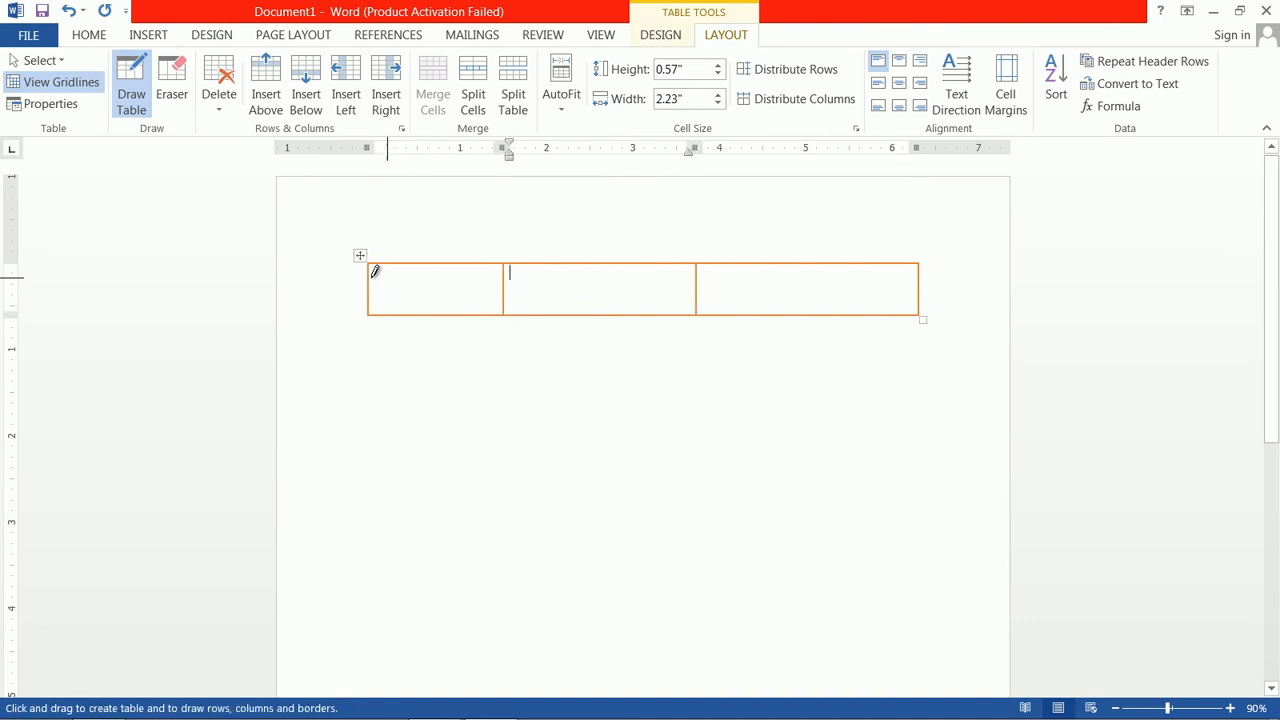
left_click_drag(372, 284, 813, 289)
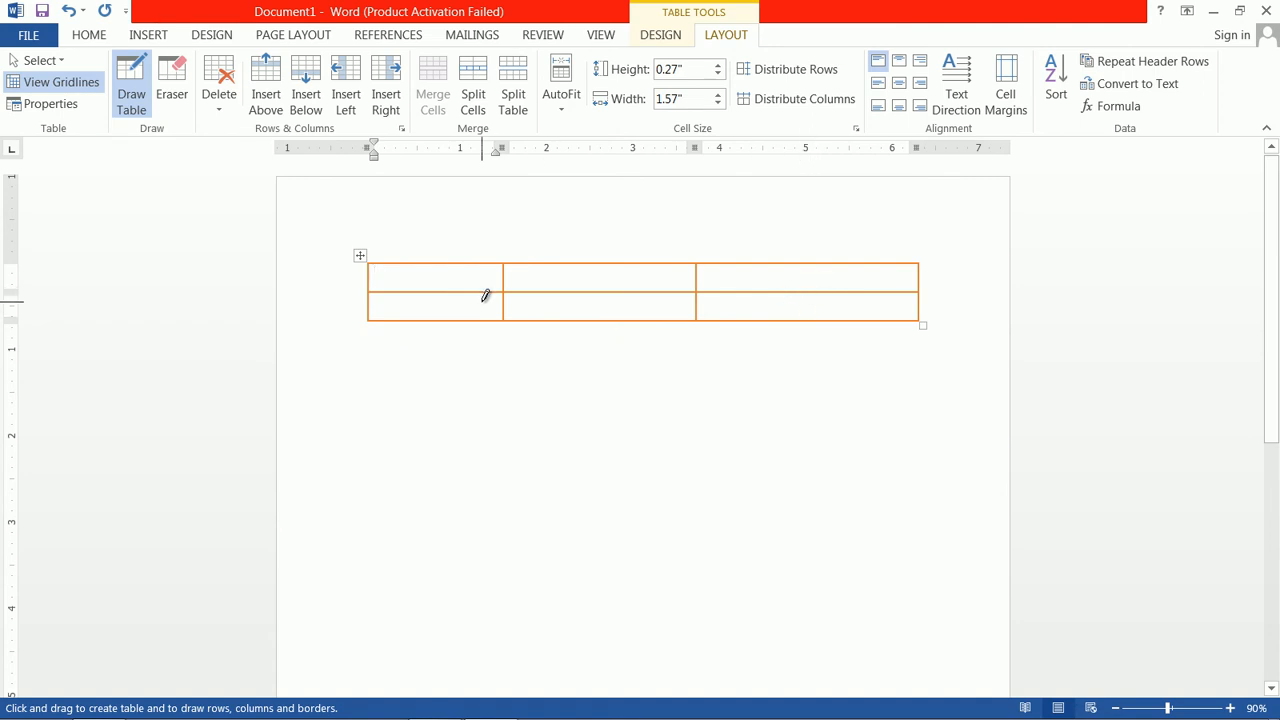
Fill the drawn table's cells with Fddfdf, Fdfdf and Gfgg in the first row, and Fsdfddf, Dfdfdf and dffsdf in the second.
type("Fddfdf")
type("Fdfdf")
key("Tab")
type("Gfgg ")
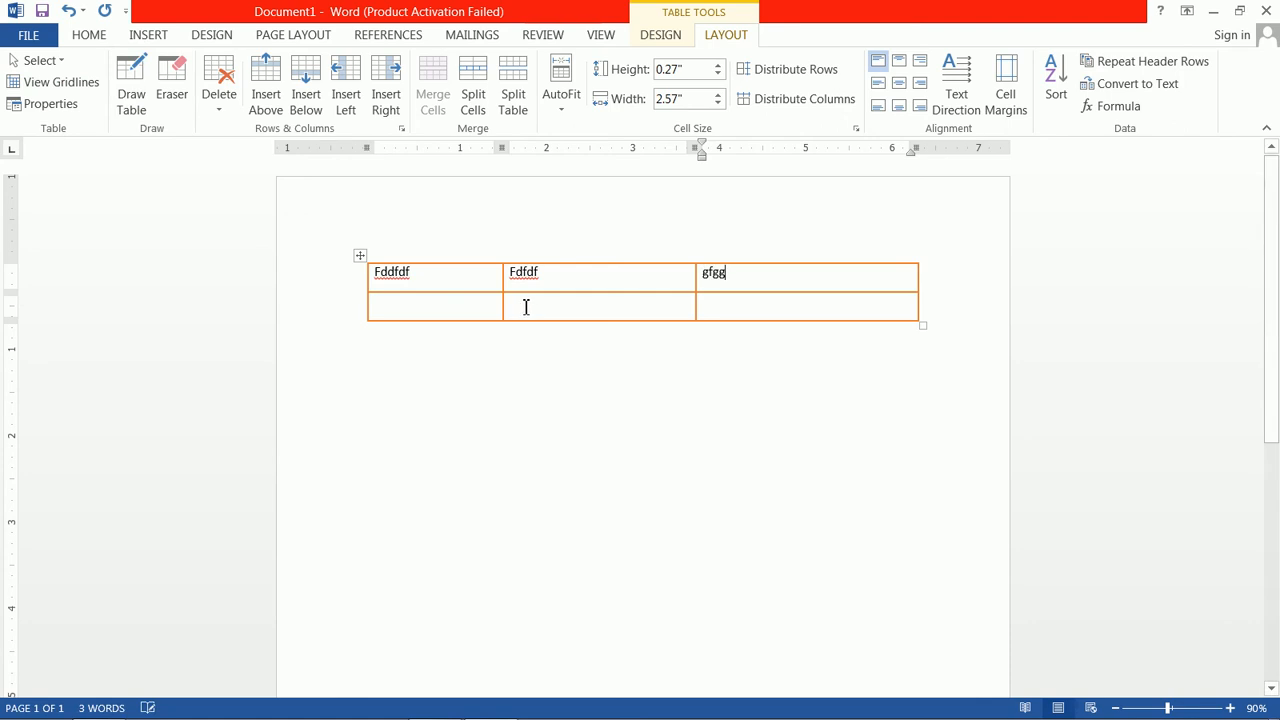
type("Fsdfddf")
key("Tab")
type("dfdfdf")
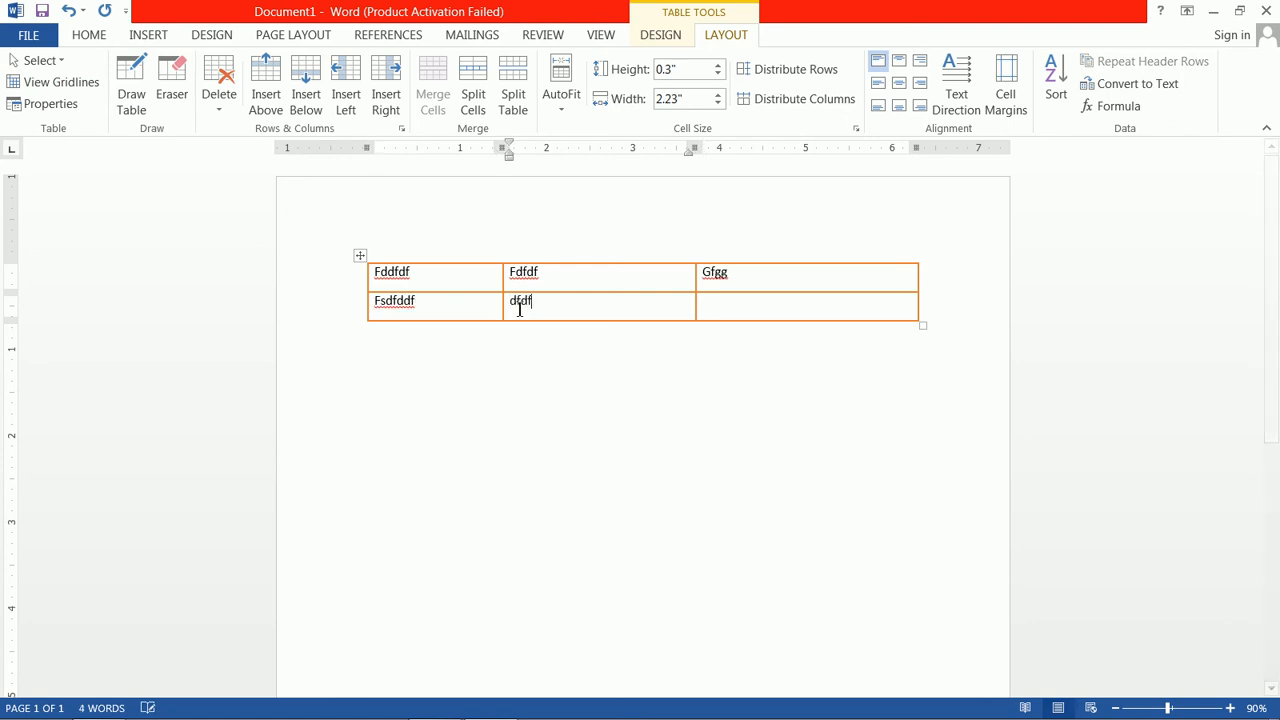
key("Tab")
type("df")
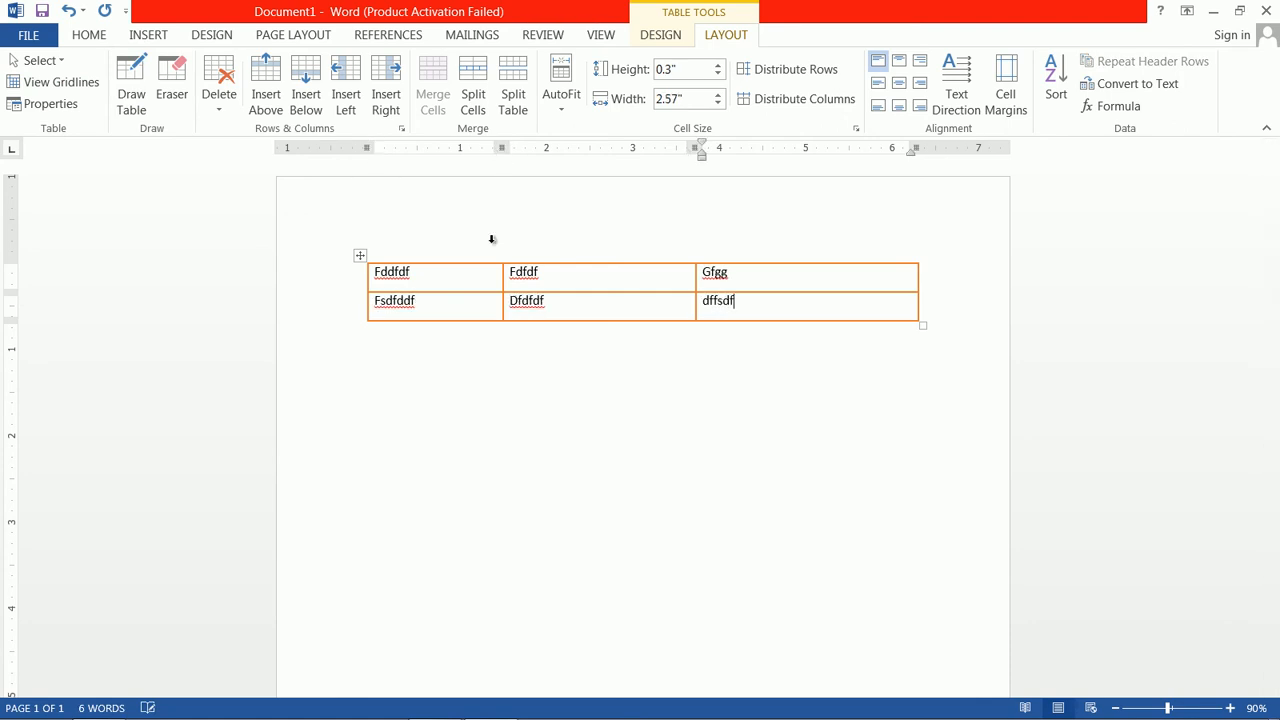
left_click(662, 37)
left_click(727, 36)
left_click(660, 40)
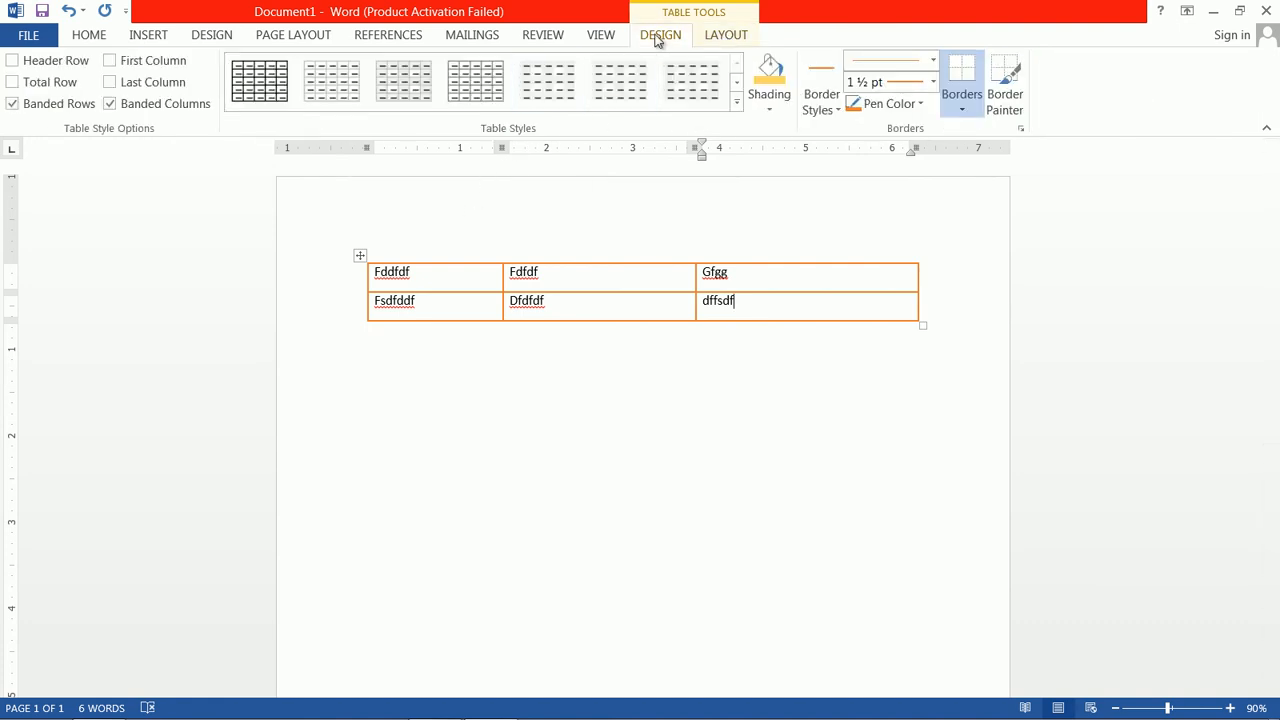
left_click(710, 38)
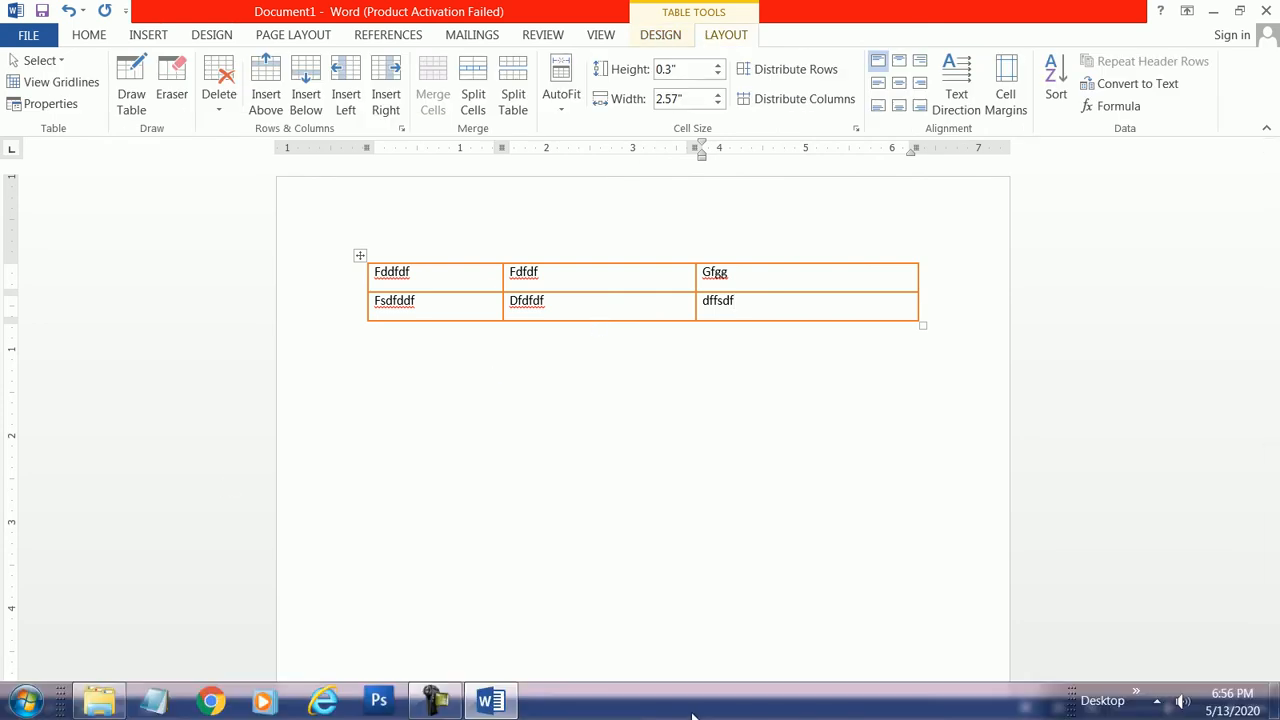
mouse_move(429, 712)
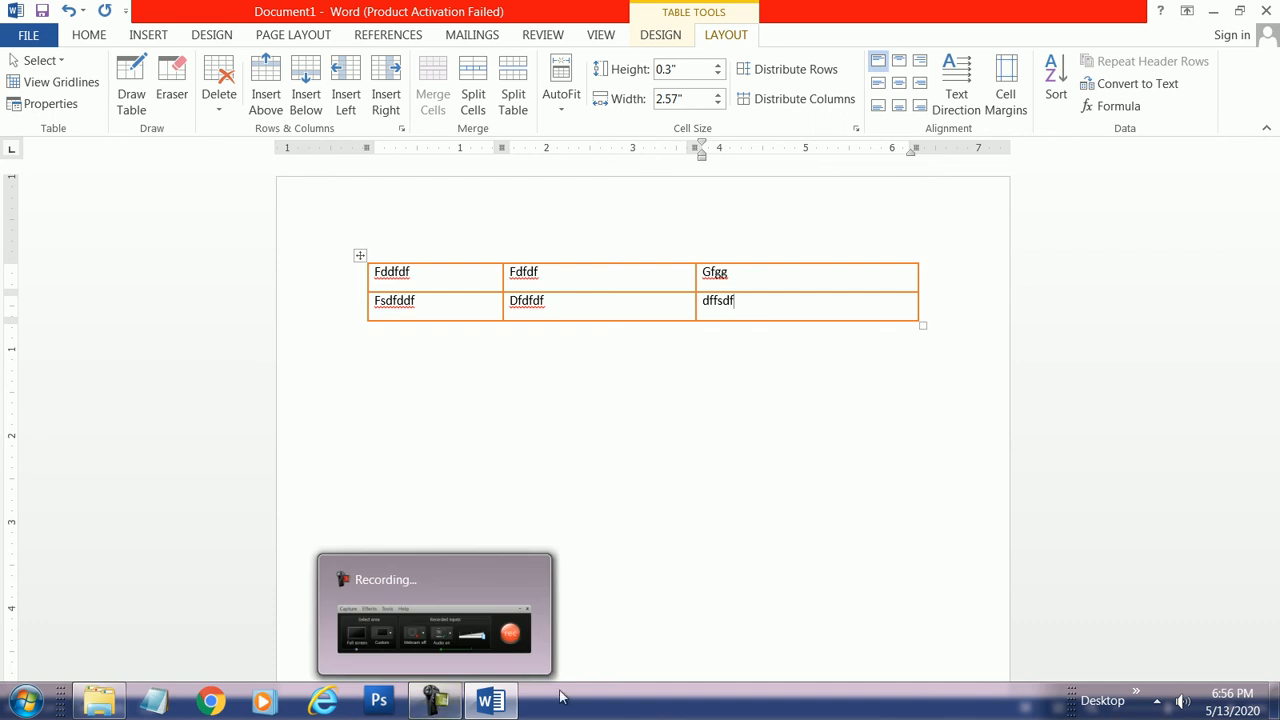
left_click(808, 471)
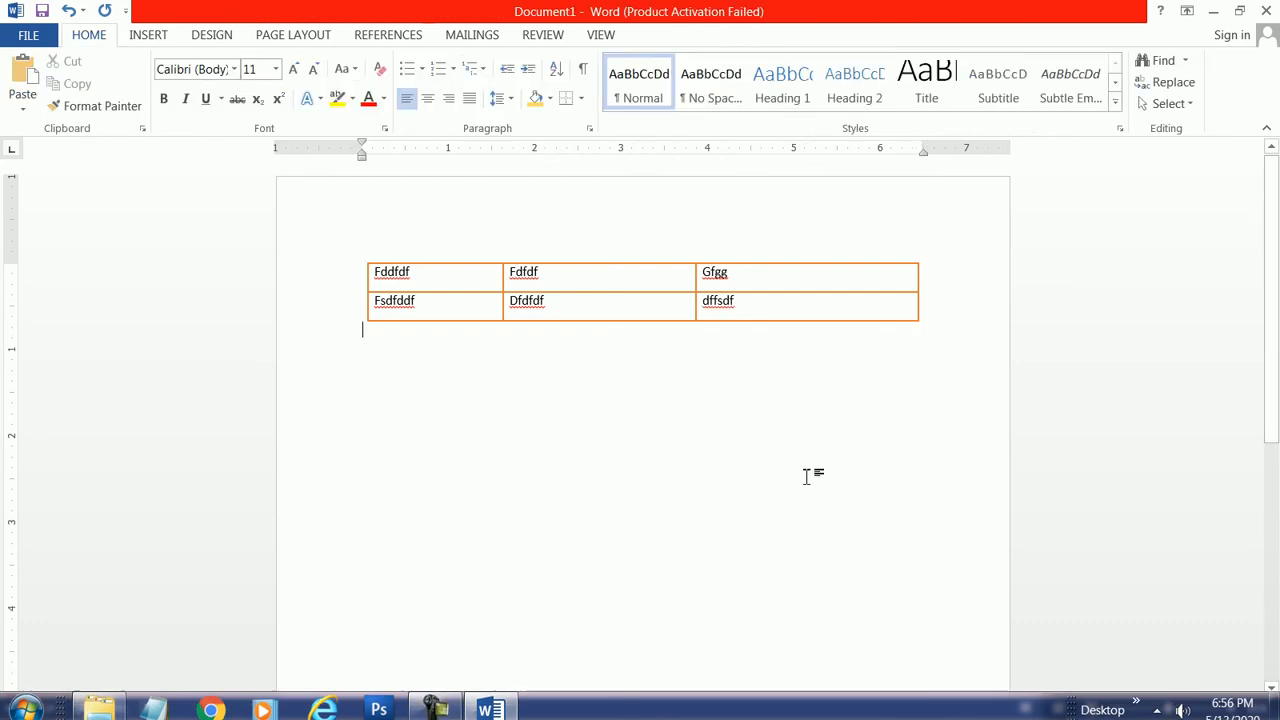
Delete the drawn table and insert a new table of three columns and three rows.
left_click(358, 256)
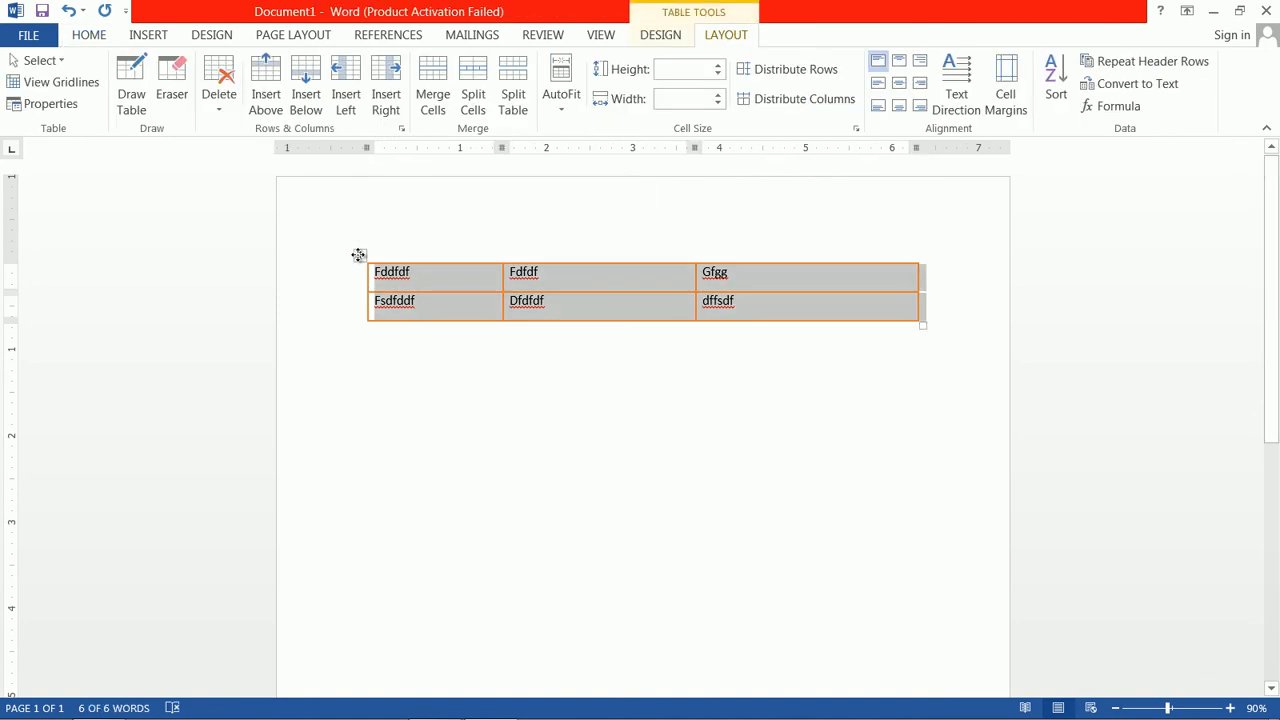
key("BackSpace")
left_click(161, 42)
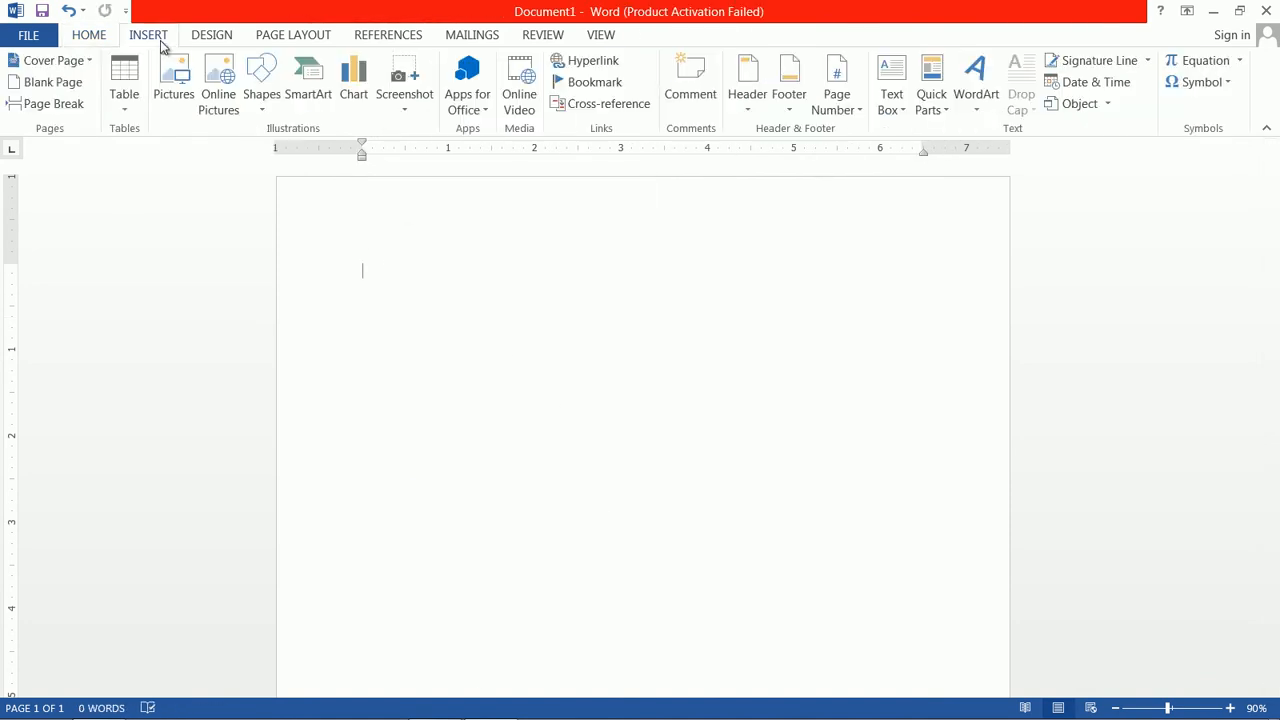
left_click(123, 118)
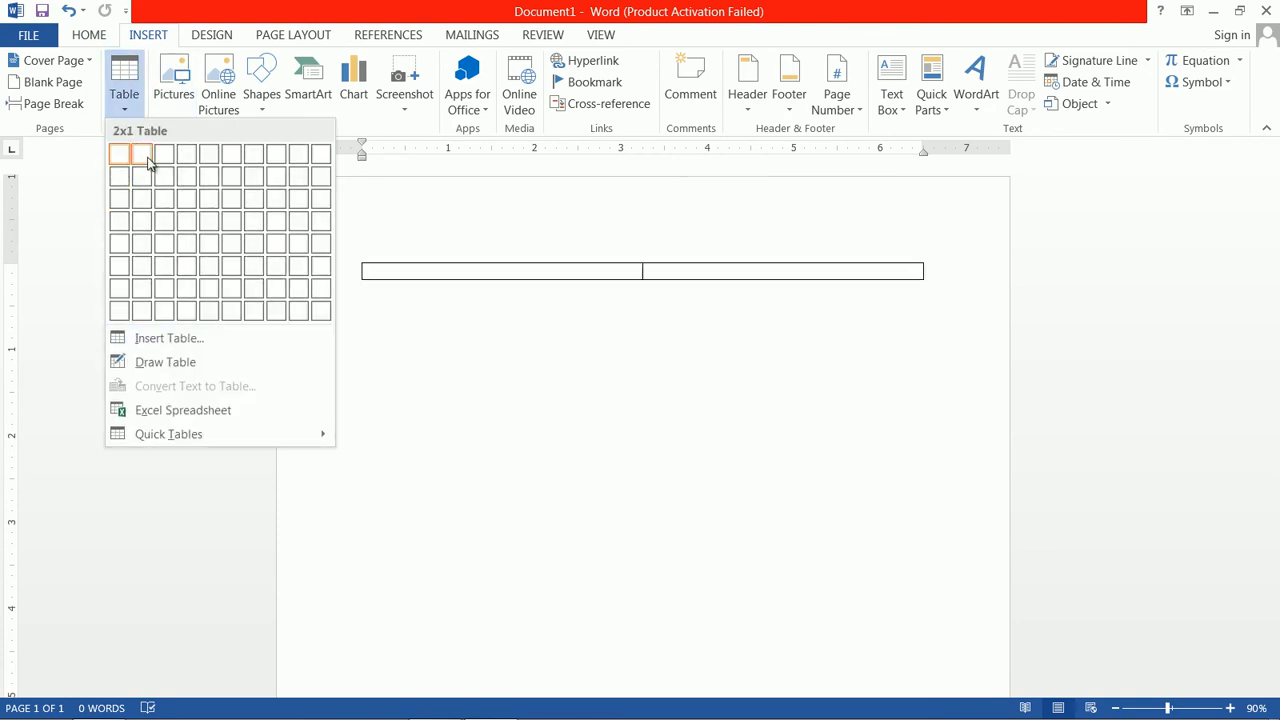
left_click(168, 200)
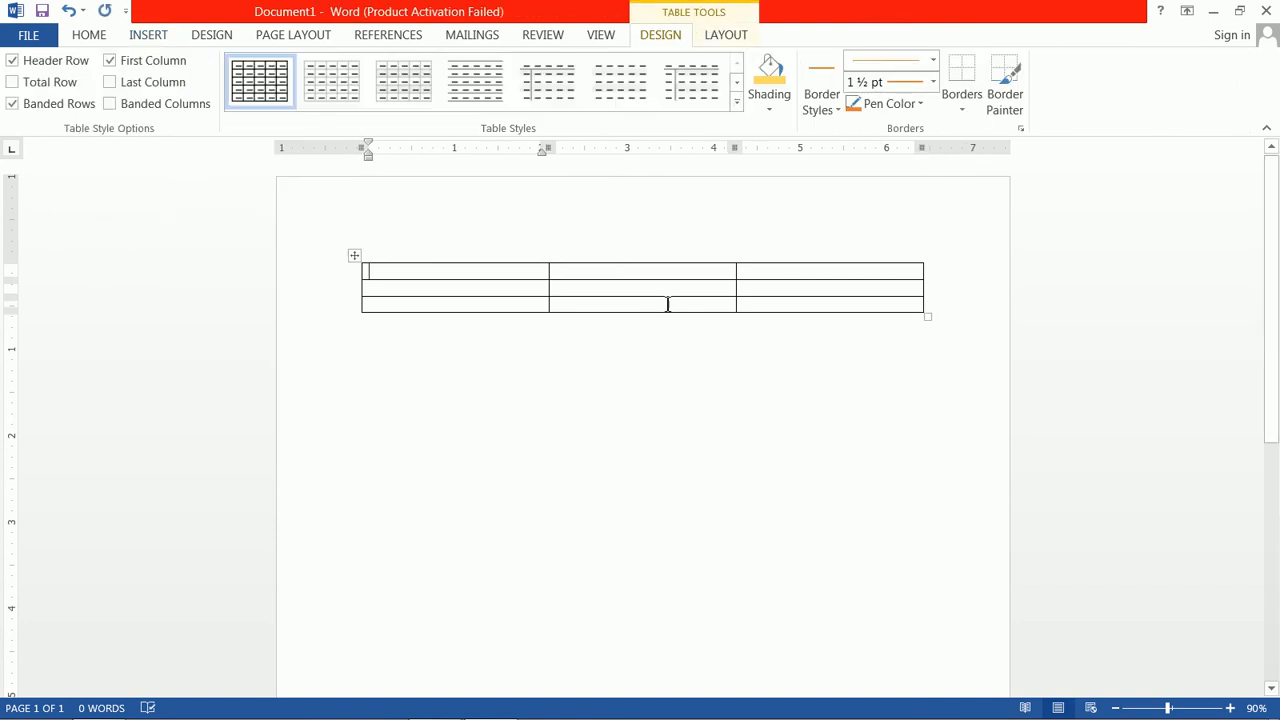
Enlarge the table to about 7.06" wide with rows about 0.56" high, and merge the second and third cells of the first row.
left_click_drag(924, 314, 971, 412)
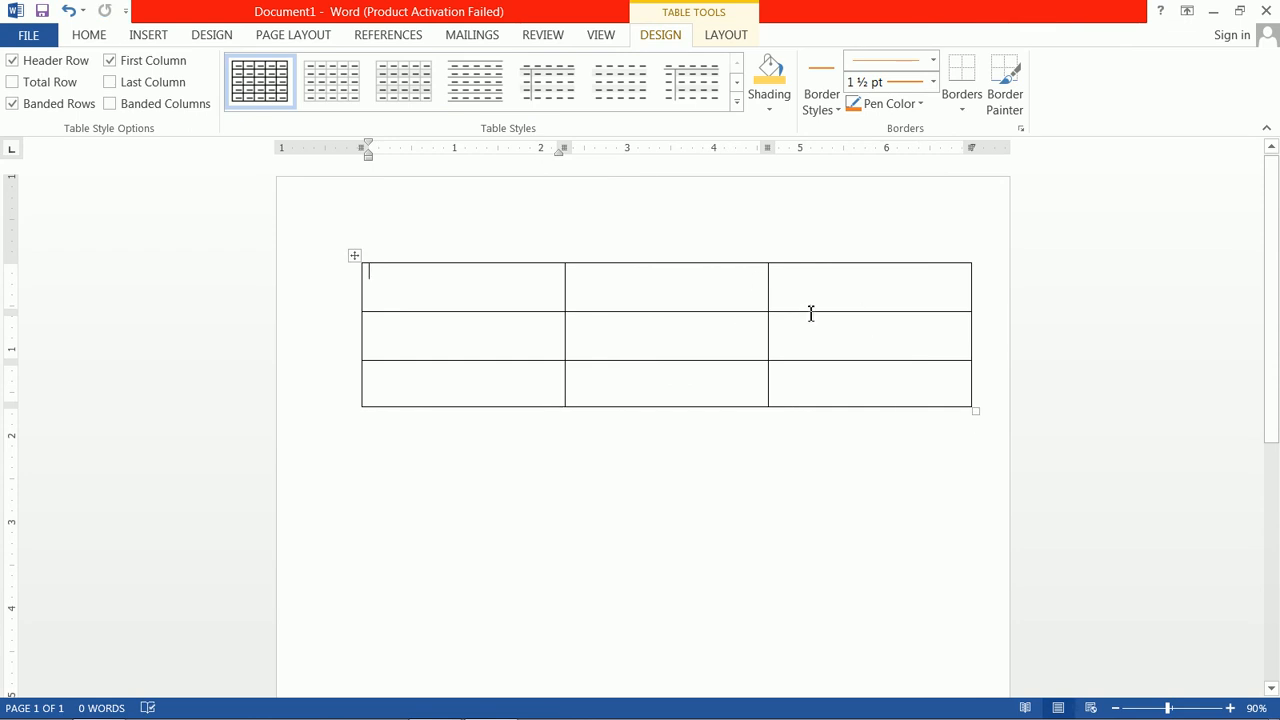
left_click(581, 291)
left_click_drag(567, 292, 805, 287)
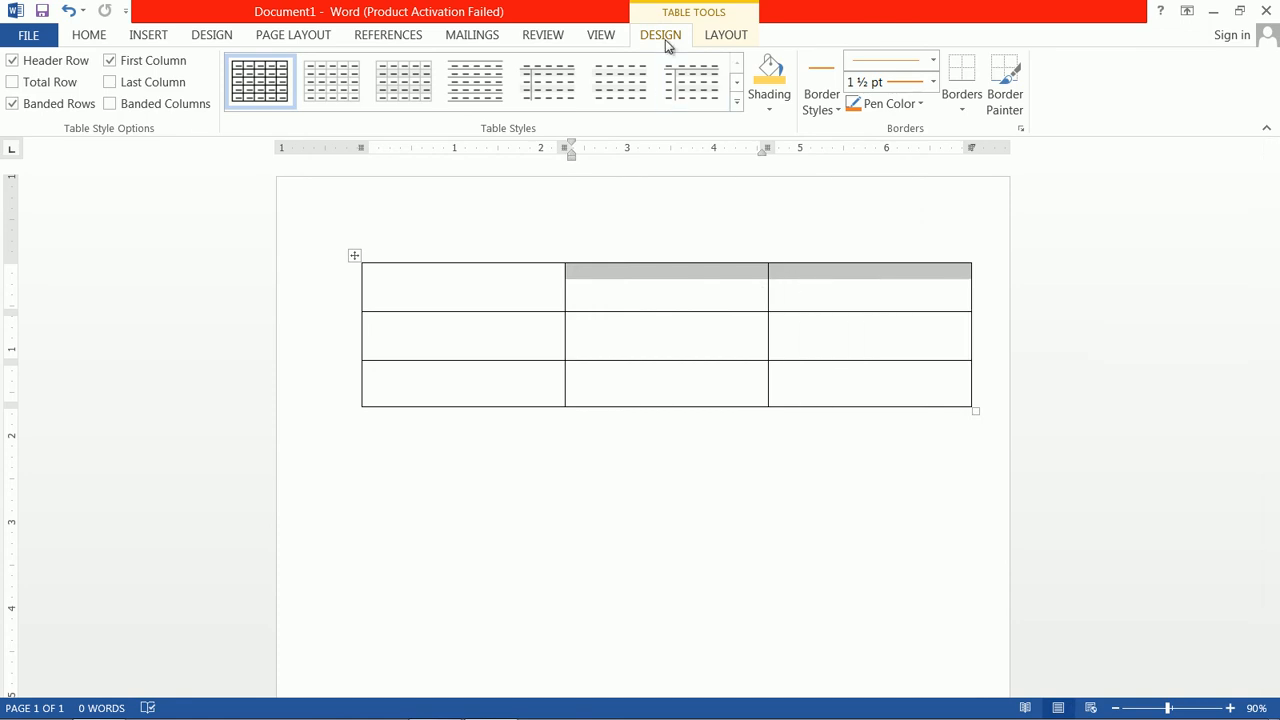
left_click(720, 38)
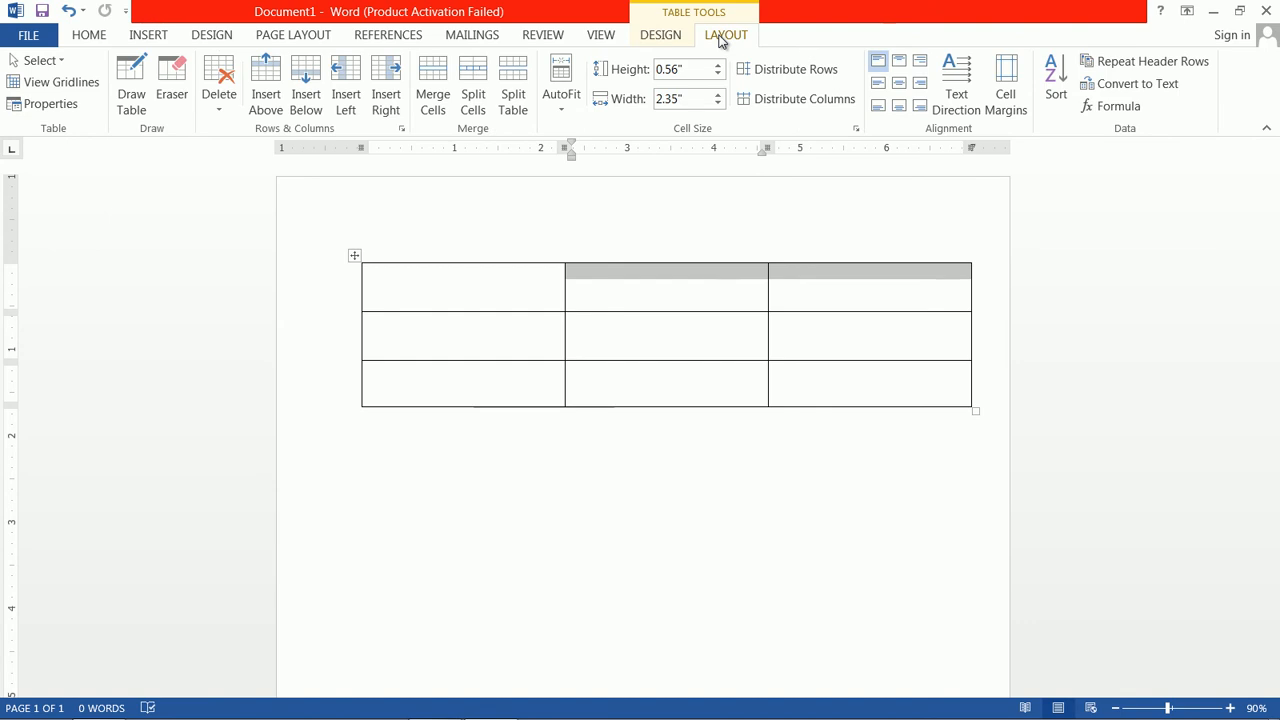
left_click(439, 102)
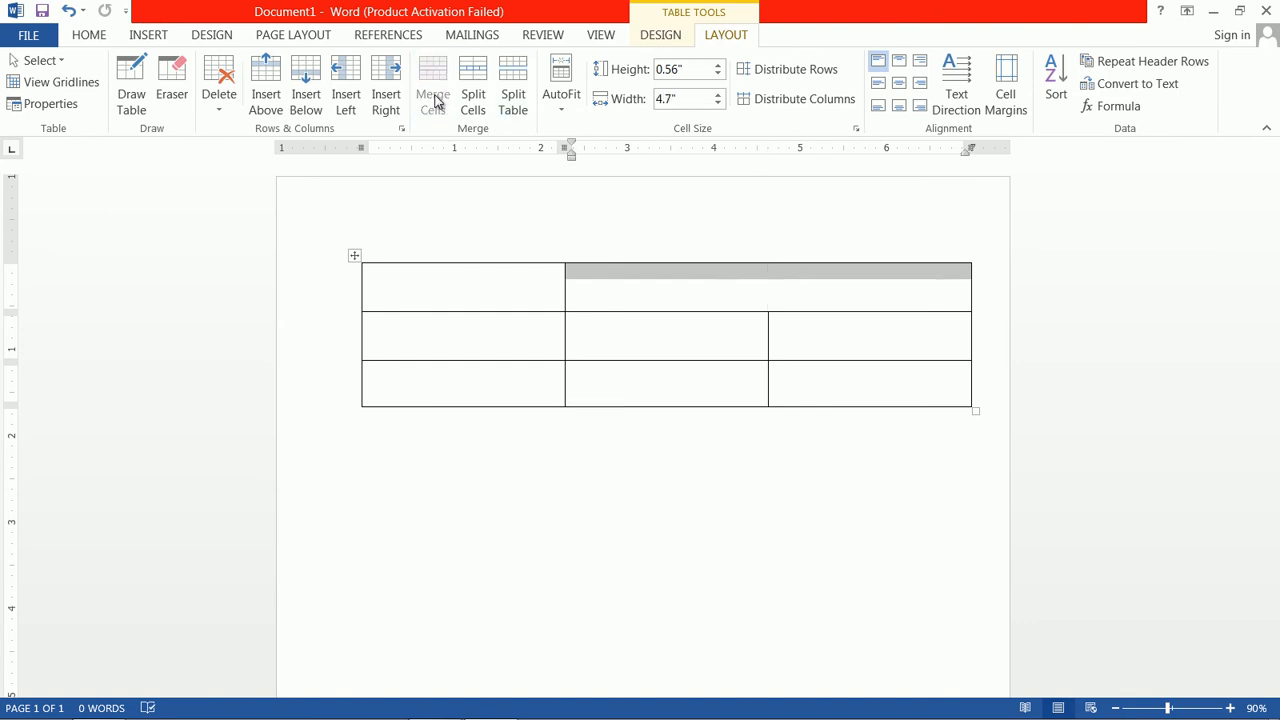
Merge all three cells of the last row into one cell.
left_click_drag(365, 393, 605, 391)
left_click_drag(772, 381, 831, 374)
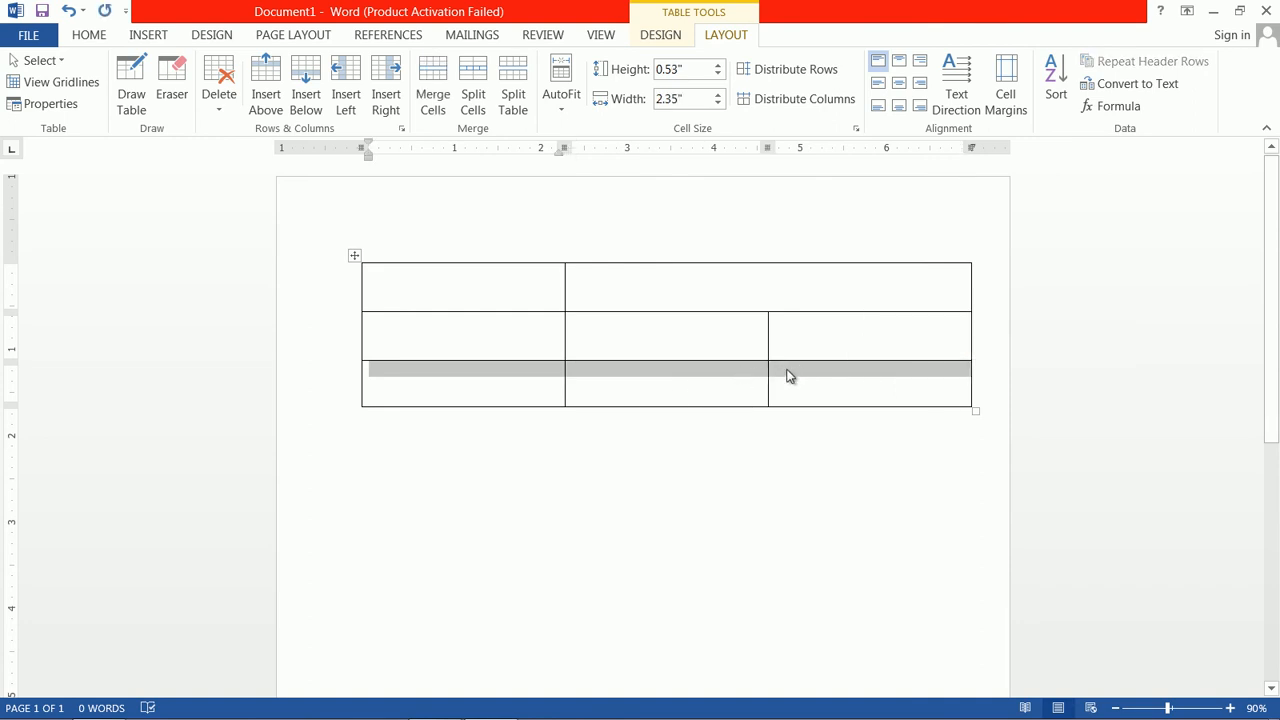
left_click(435, 95)
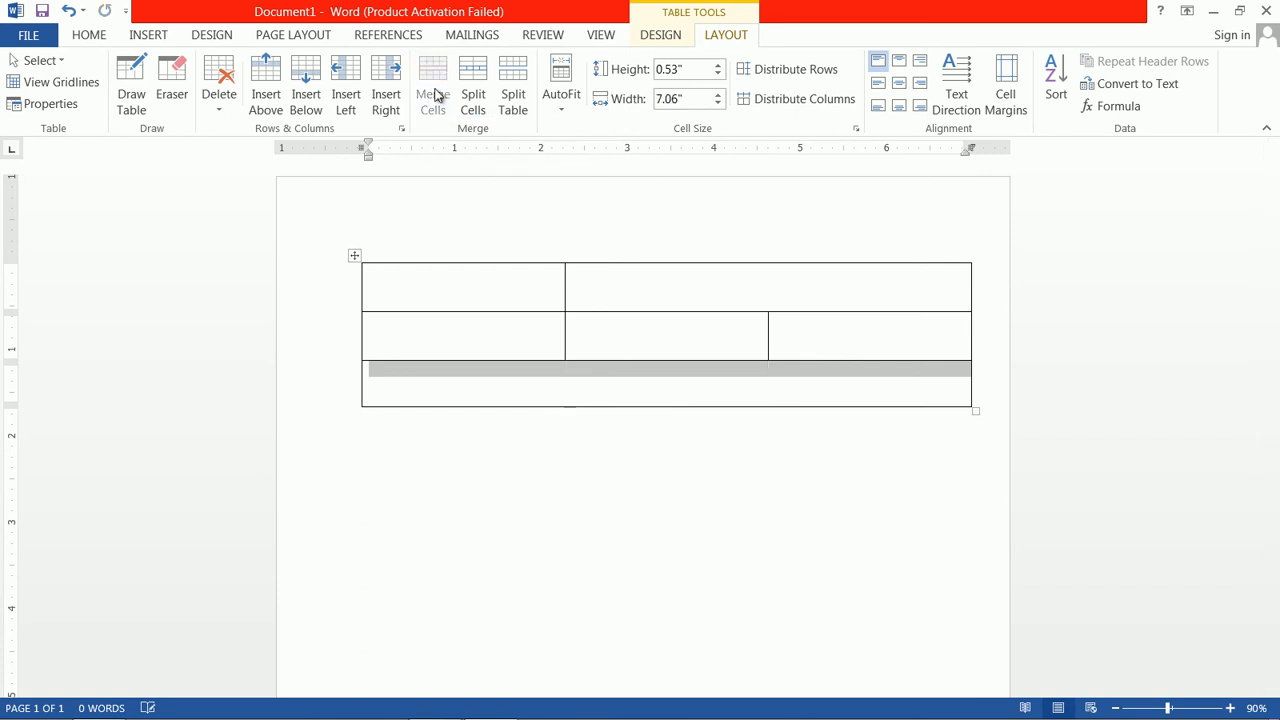
left_click(568, 396)
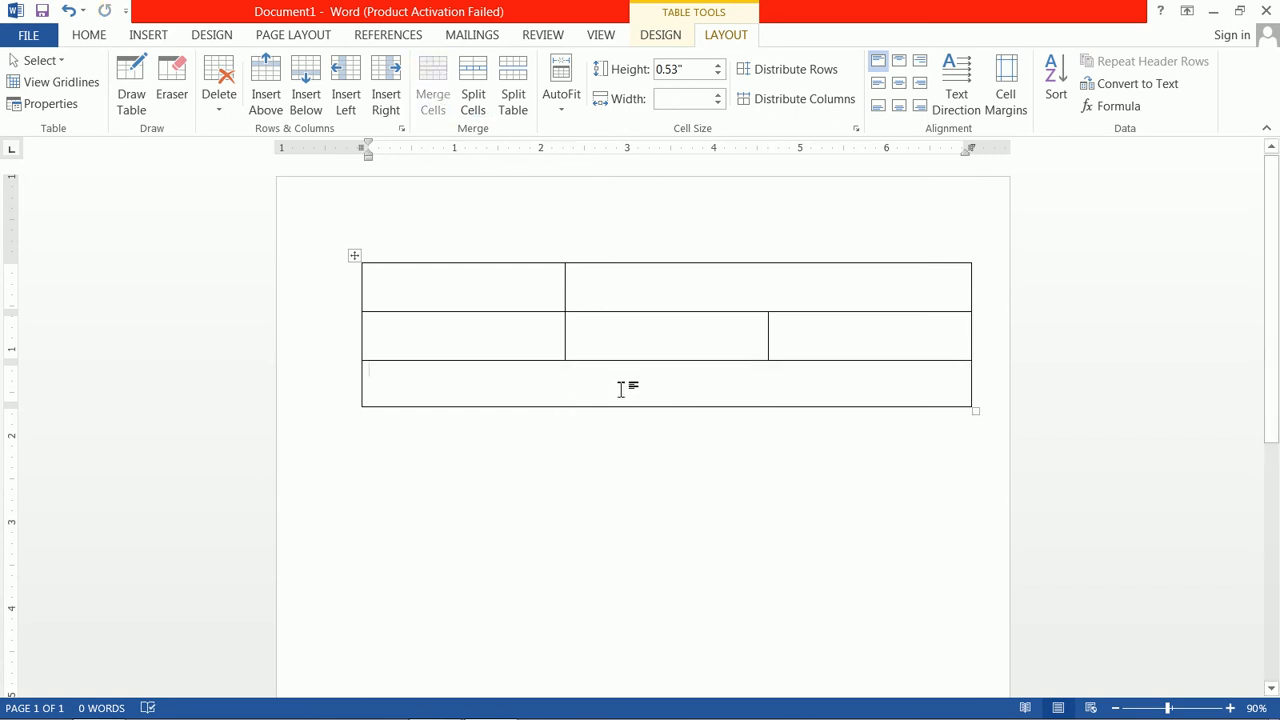
Split the merged last-row cell into four columns and one row.
left_click(362, 381)
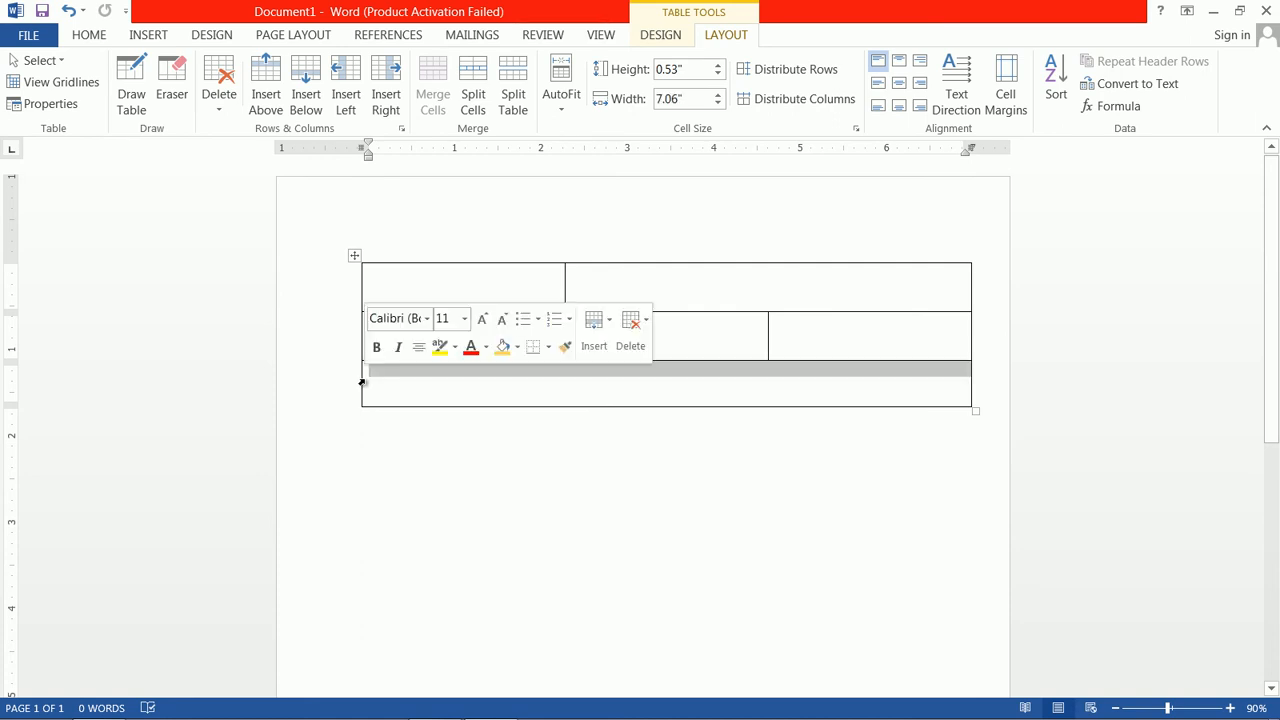
left_click(472, 107)
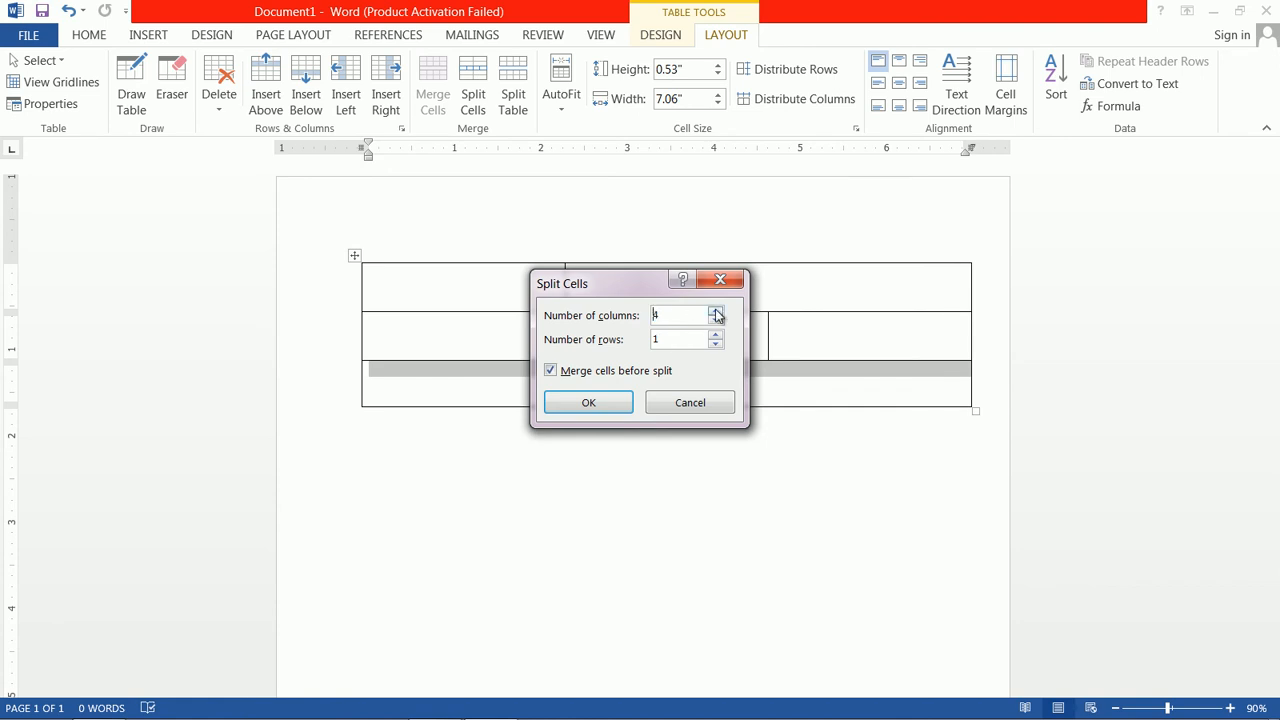
left_click(589, 402)
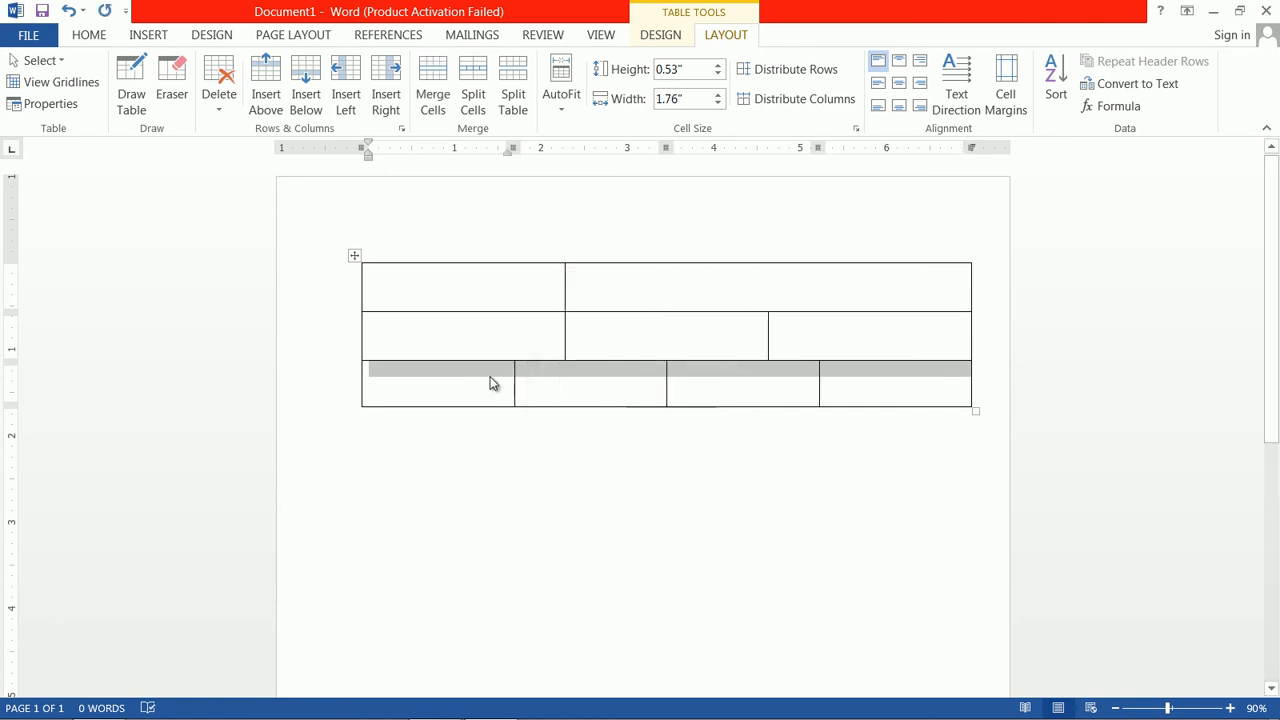
left_click(776, 376)
left_click(609, 390)
left_click(442, 372)
left_click(554, 391)
left_click(714, 362)
left_click(567, 284)
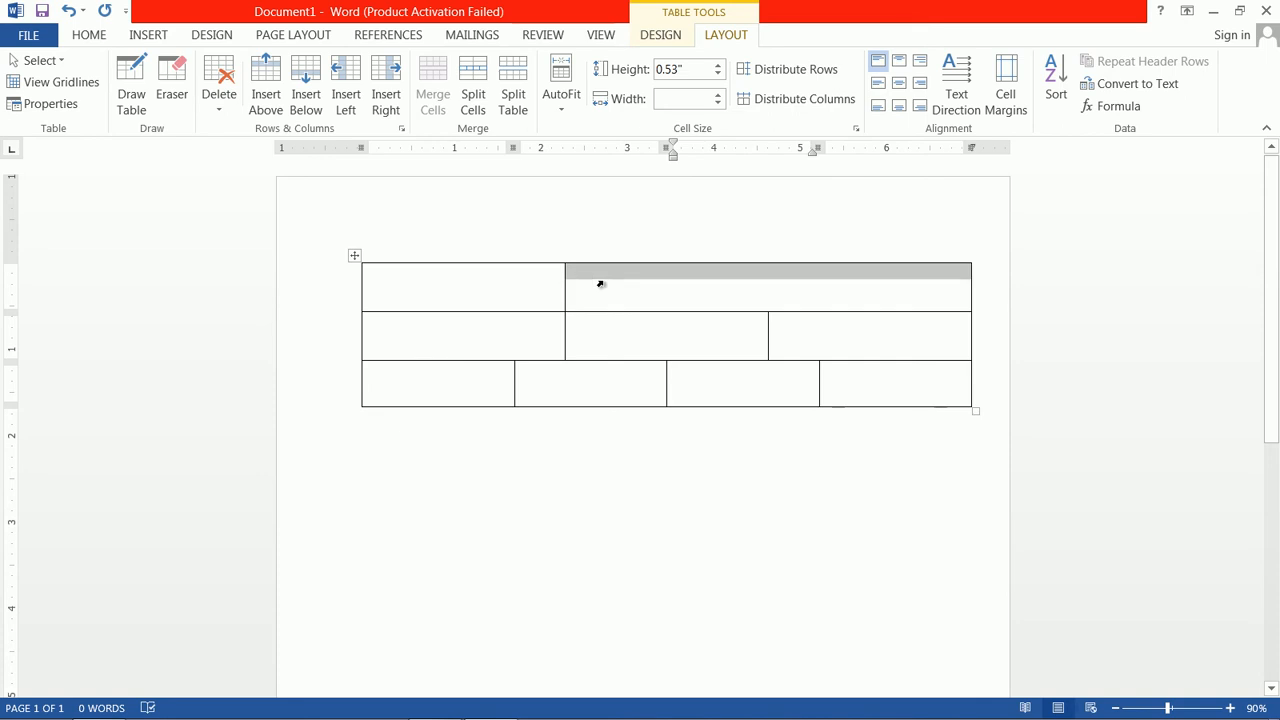
left_click(510, 396)
left_click(472, 399)
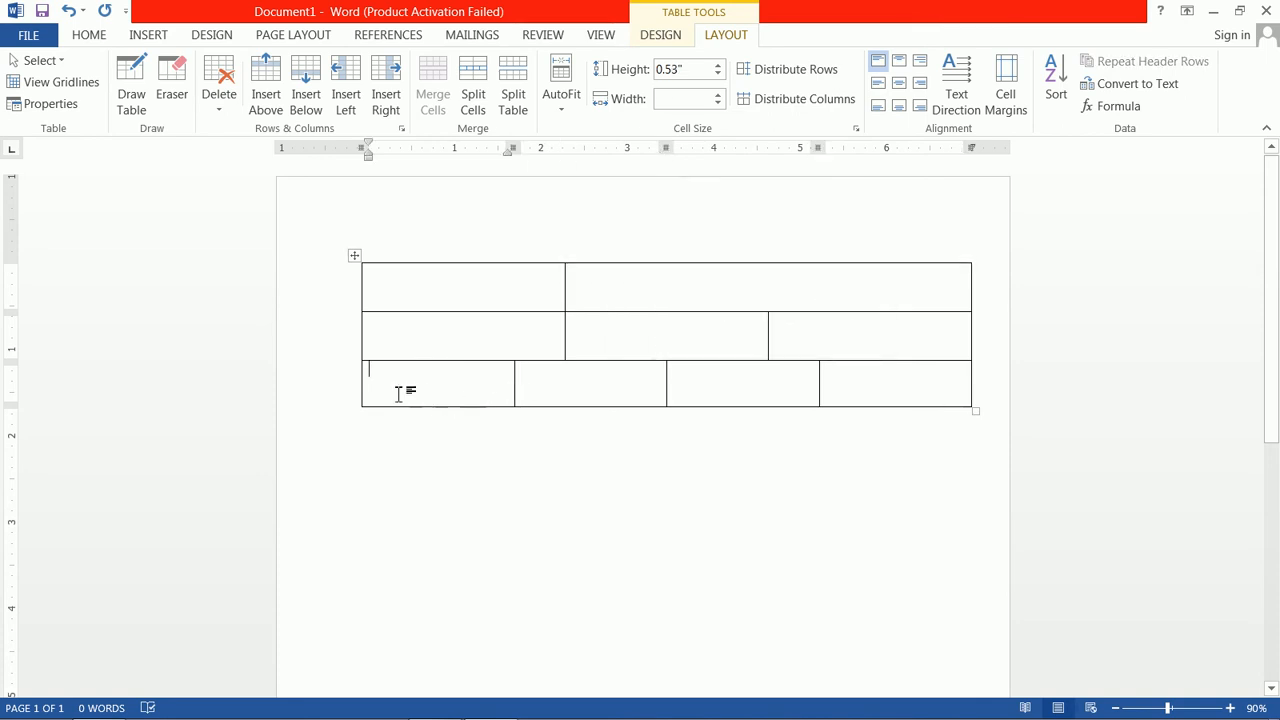
Fill the cells in order, row by row, with the sample texts Qwq, Rere, Weq, Rer, Reer, Rer, Erer, Erer and erer.
left_click(457, 290)
type("qwq")
key("Tab")
type("rere")
key("Tab")
type("weq")
key("Tab")
type("rer")
key("Tab")
type("reer")
key("Tab")
type("rer")
key("Tab")
type("erer")
key("Tab")
type("erer")
key("Tab")
type("er")
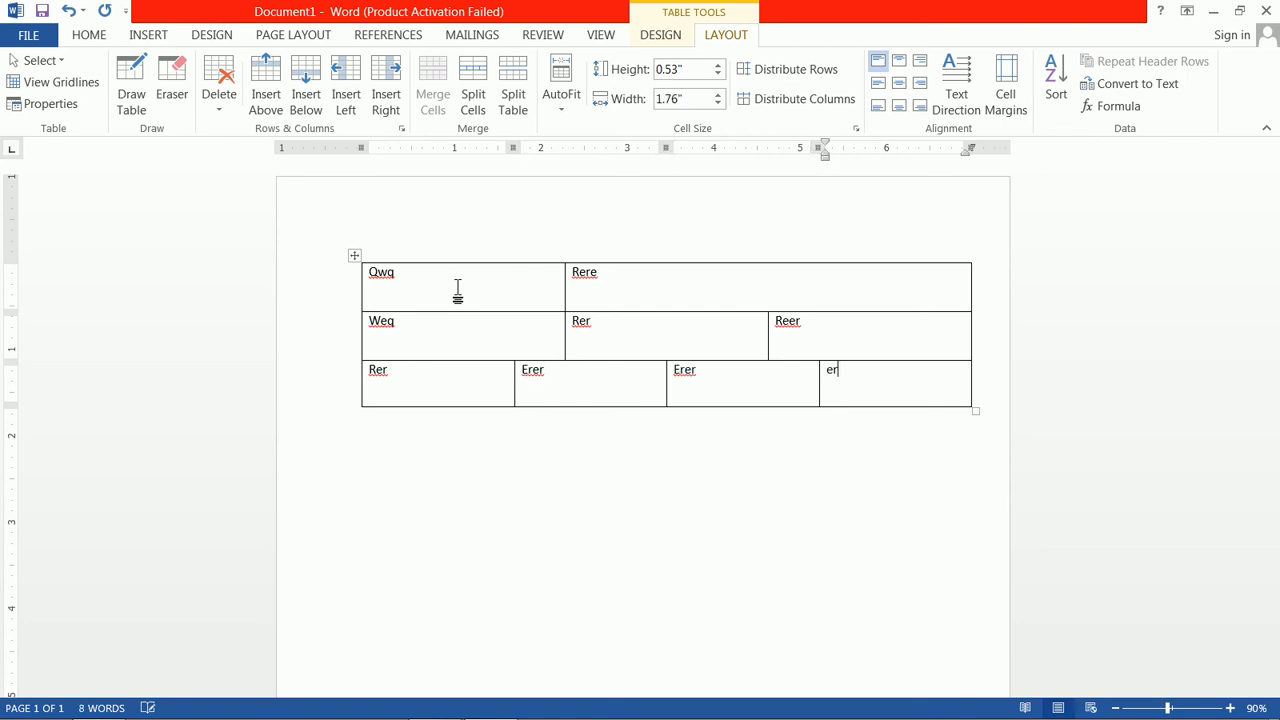
Select the whole table and apply AutoFit Contents to its columns.
left_click(353, 258)
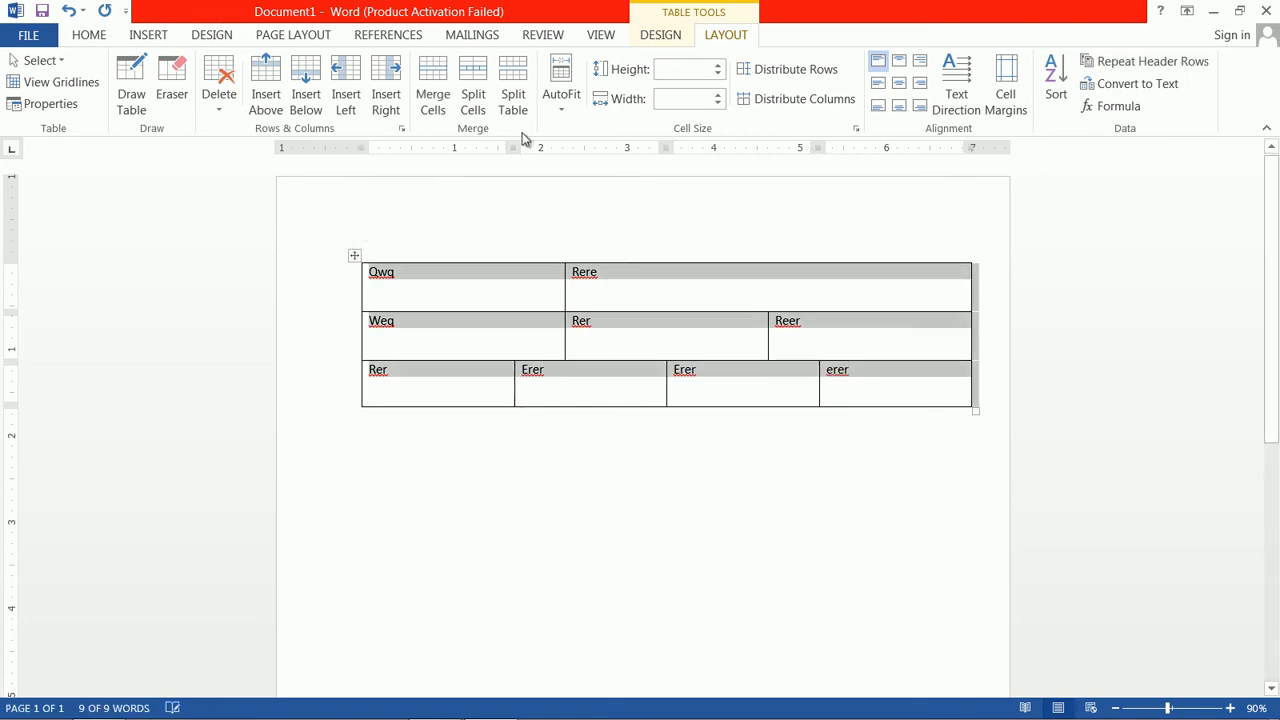
left_click(562, 106)
left_click(603, 137)
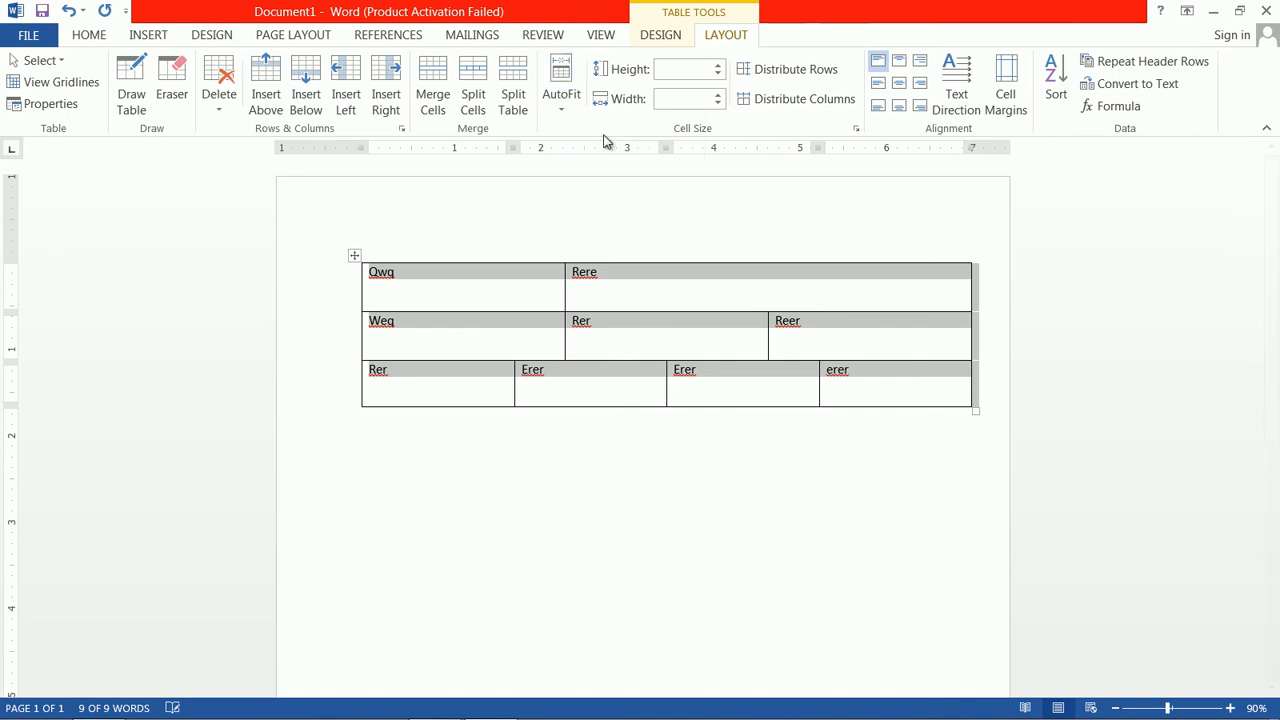
Apply AutoFit Window to the selected table, and set its columns to Fixed Column Width.
left_click(566, 108)
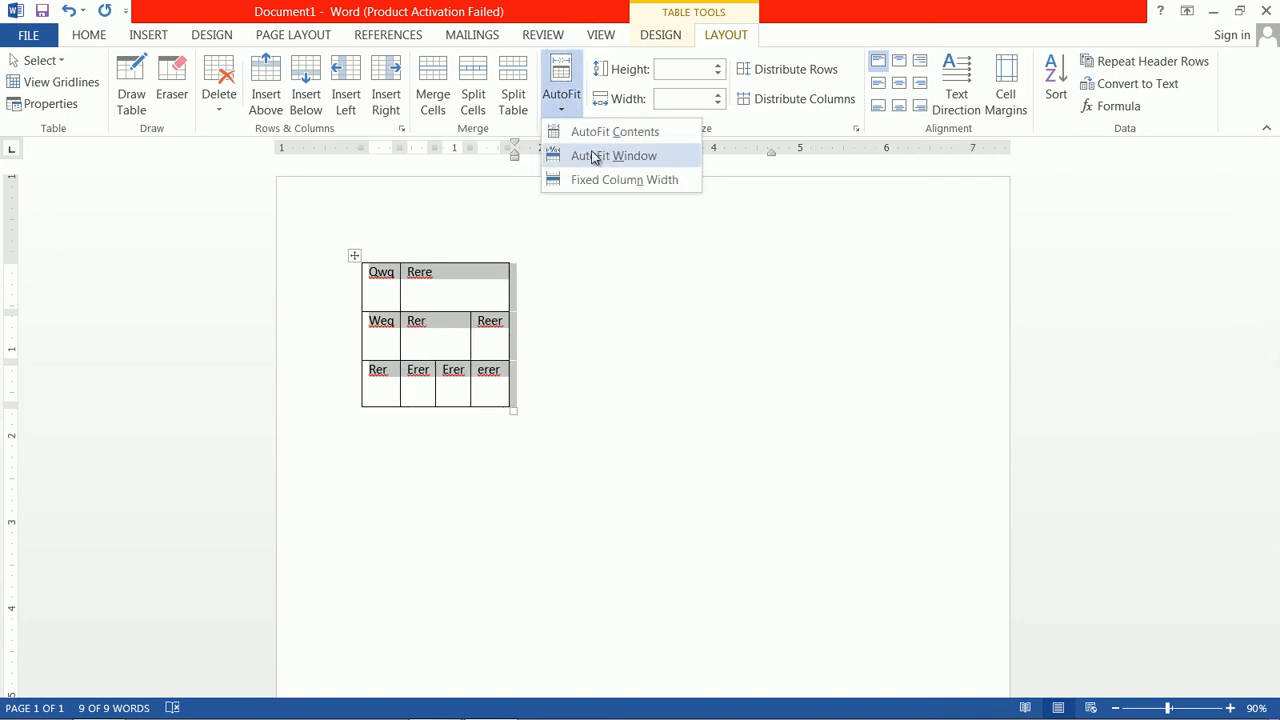
left_click(590, 156)
left_click(562, 104)
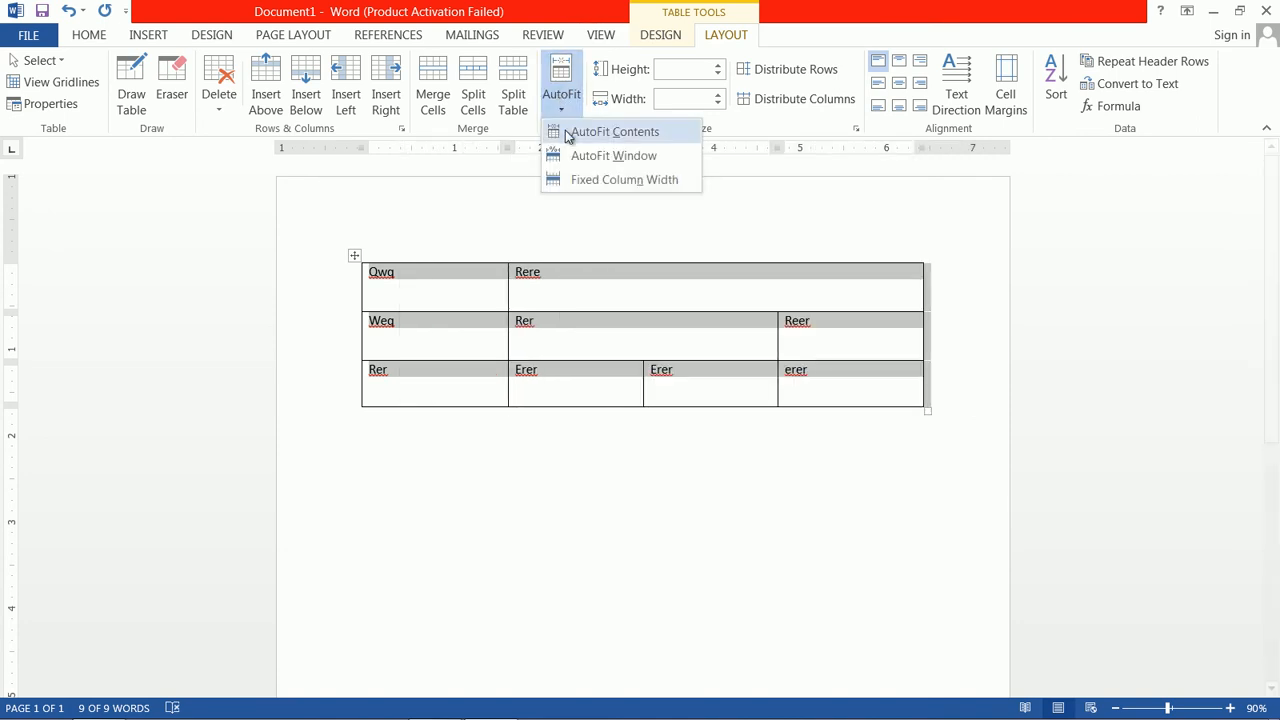
left_click(590, 181)
left_click(680, 343)
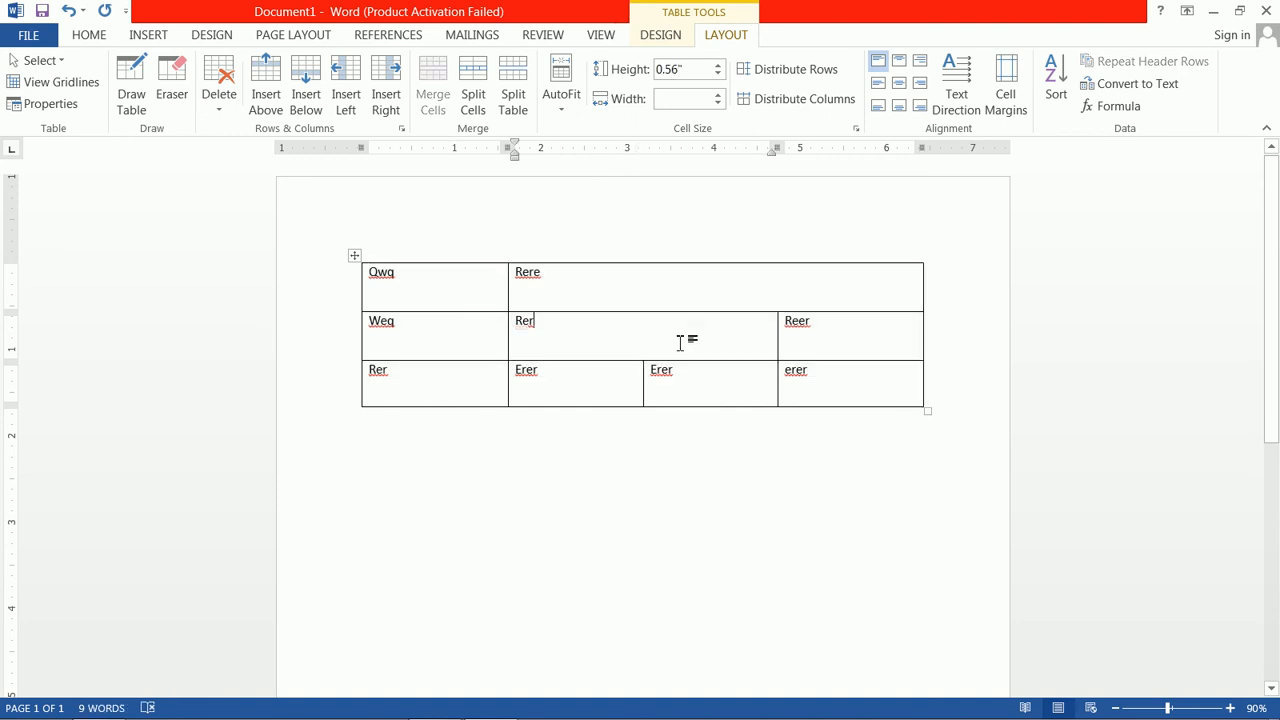
Narrow the table's first column to about 1.37" and reduce the height of the second row.
left_click(461, 295)
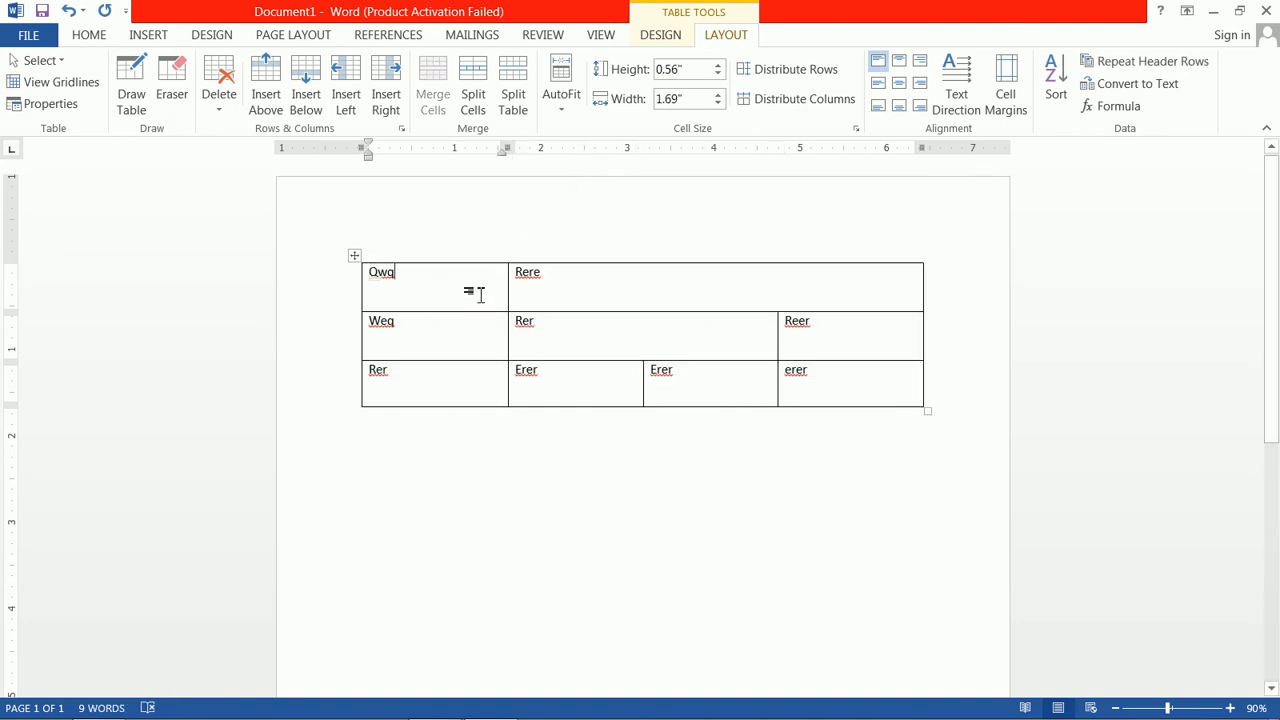
left_click_drag(508, 287, 481, 305)
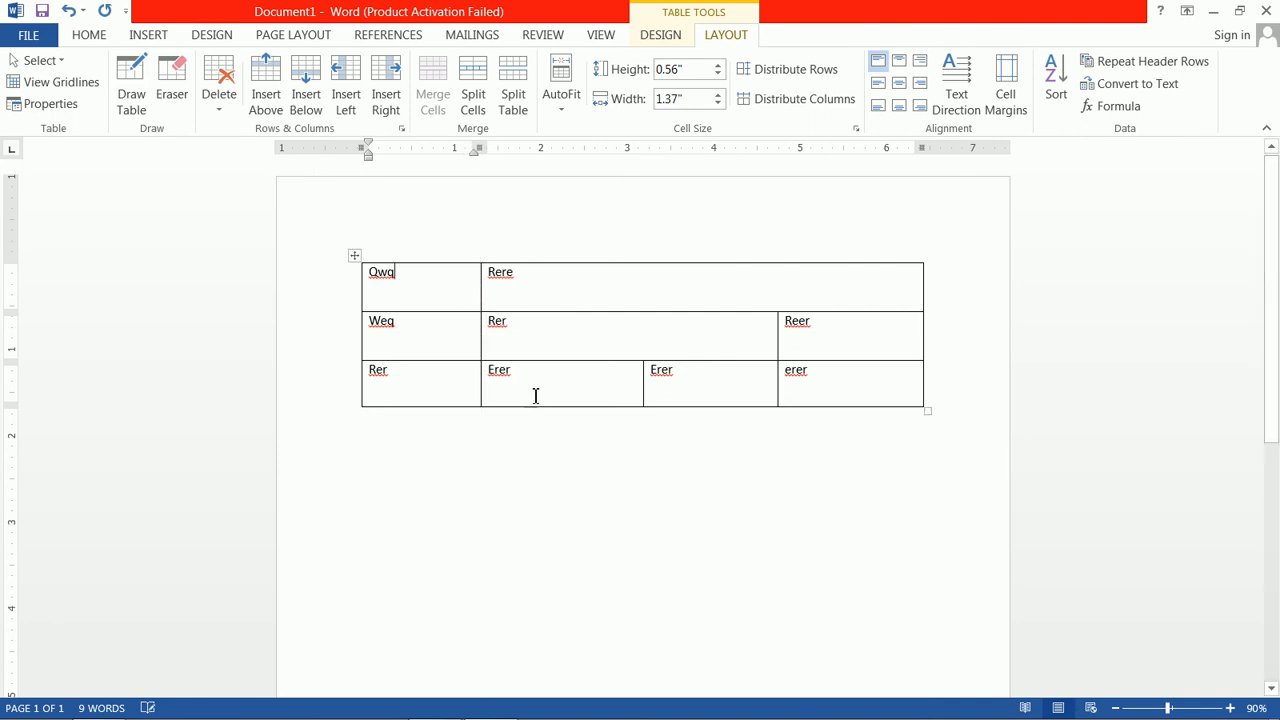
mouse_move(554, 360)
left_mouse_down()
mouse_move(554, 343)
mouse_move(558, 360)
left_mouse_up()
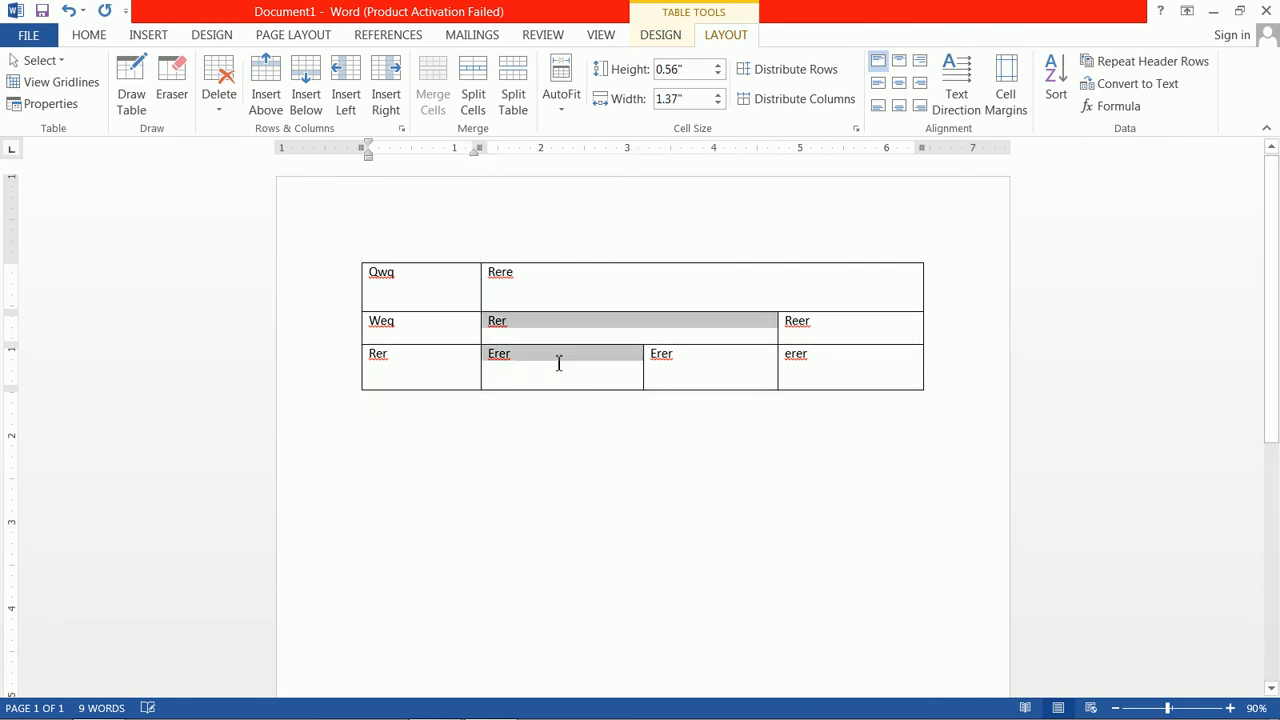
left_click(557, 400)
left_click(565, 383)
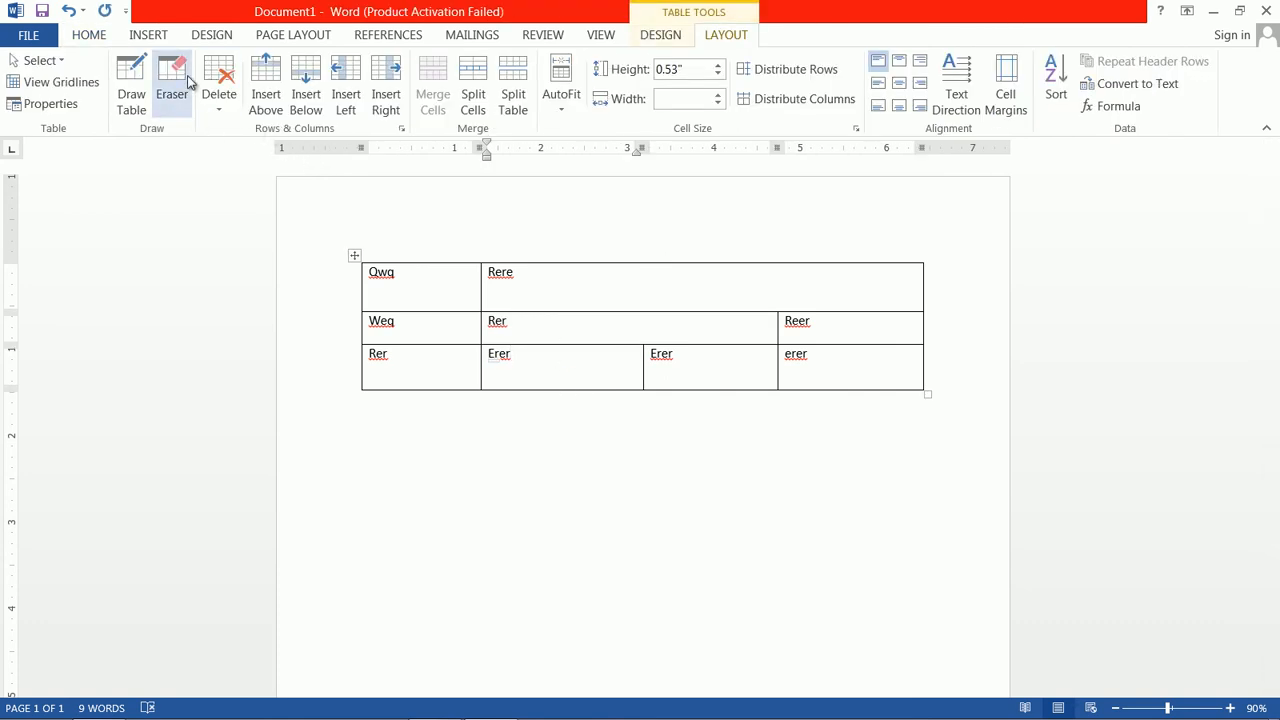
Delete the whole table and draw a new one about 5.56" wide, divided by two horizontal lines into three rows.
left_click(355, 256)
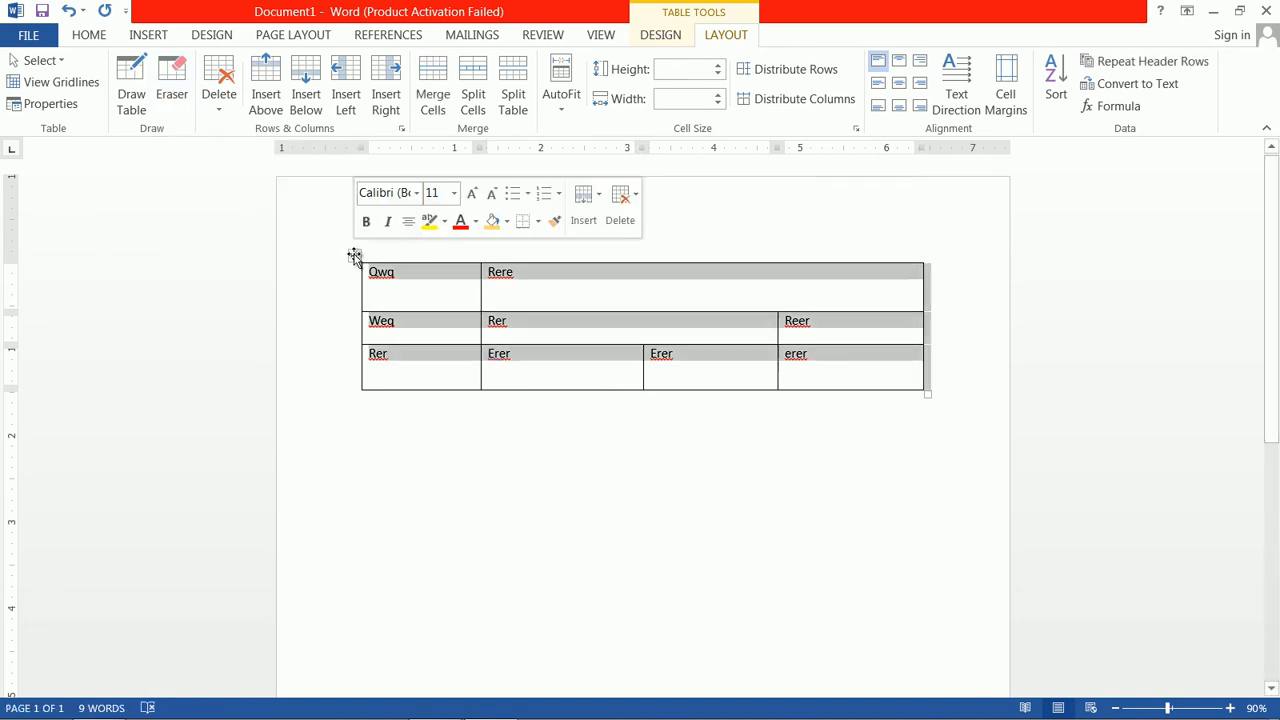
key("BackSpace")
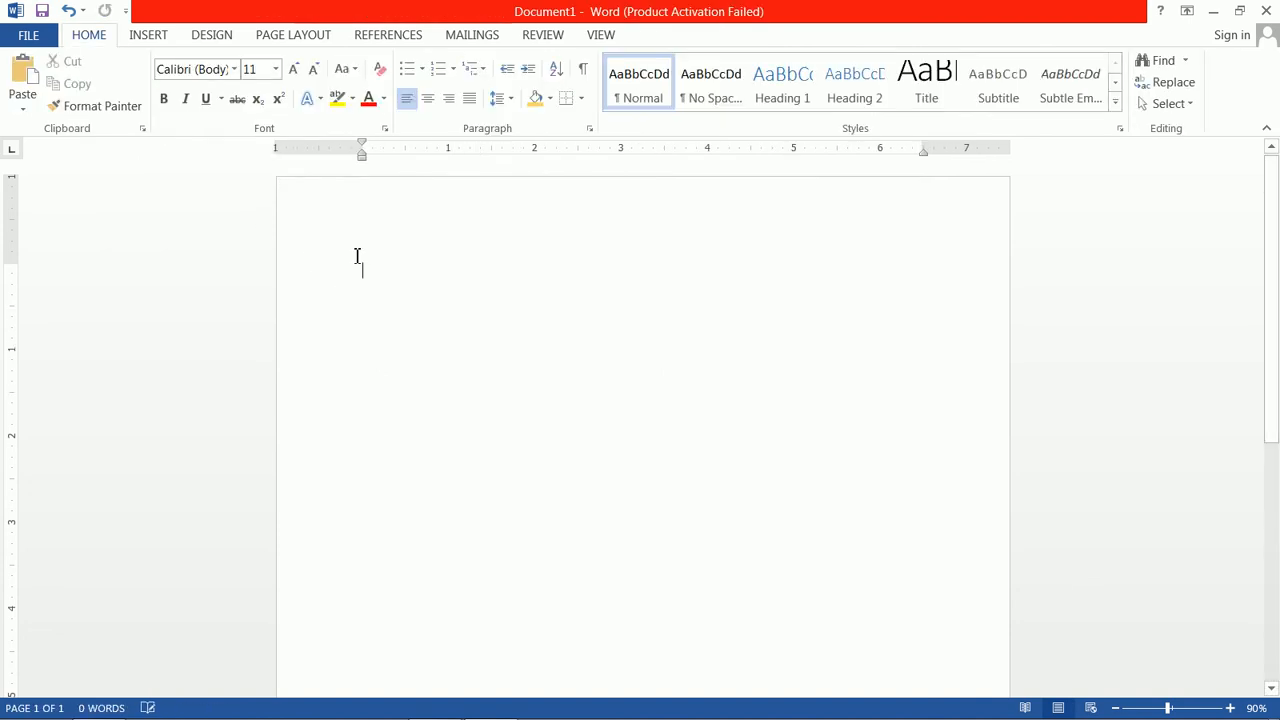
left_click(158, 37)
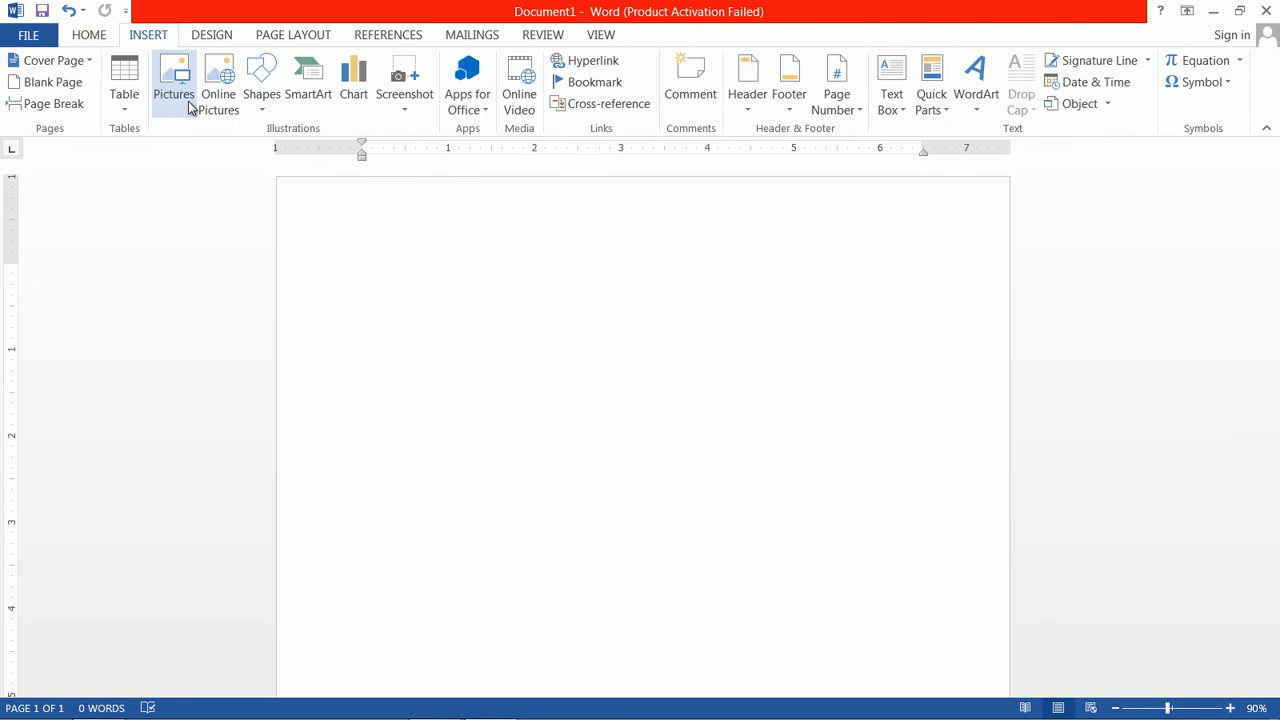
left_click(129, 111)
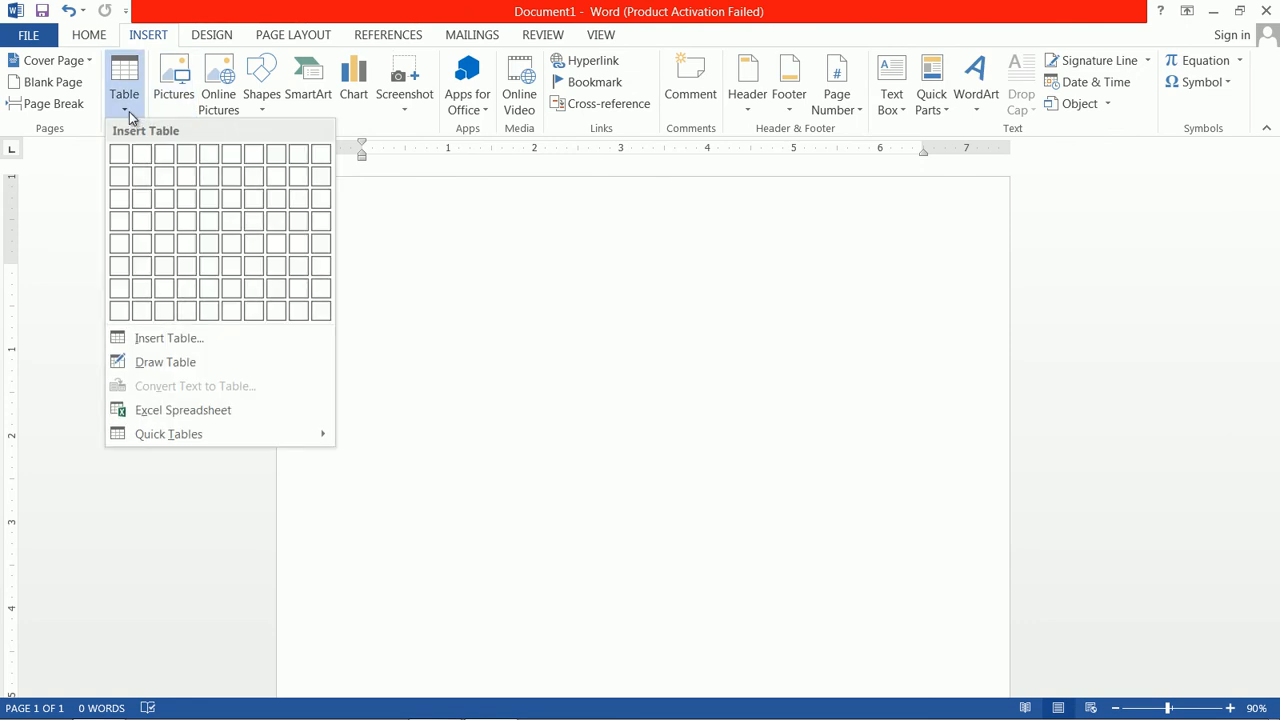
left_click(160, 363)
mouse_move(400, 299)
left_mouse_down()
mouse_move(577, 411)
mouse_move(846, 471)
mouse_move(880, 444)
left_mouse_up()
left_click_drag(404, 298, 825, 298)
left_click_drag(409, 349, 774, 336)
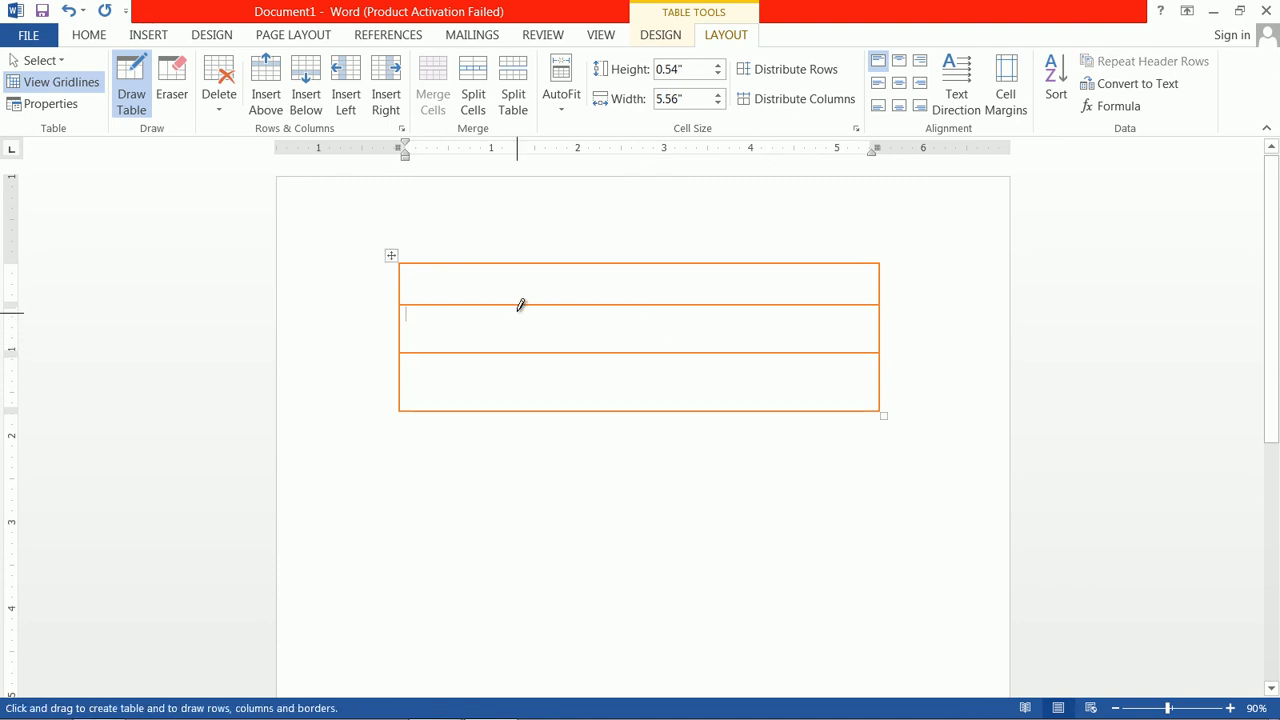
Draw one vertical line in the middle row and two vertical lines in the last row of the table.
left_click_drag(621, 299, 622, 341)
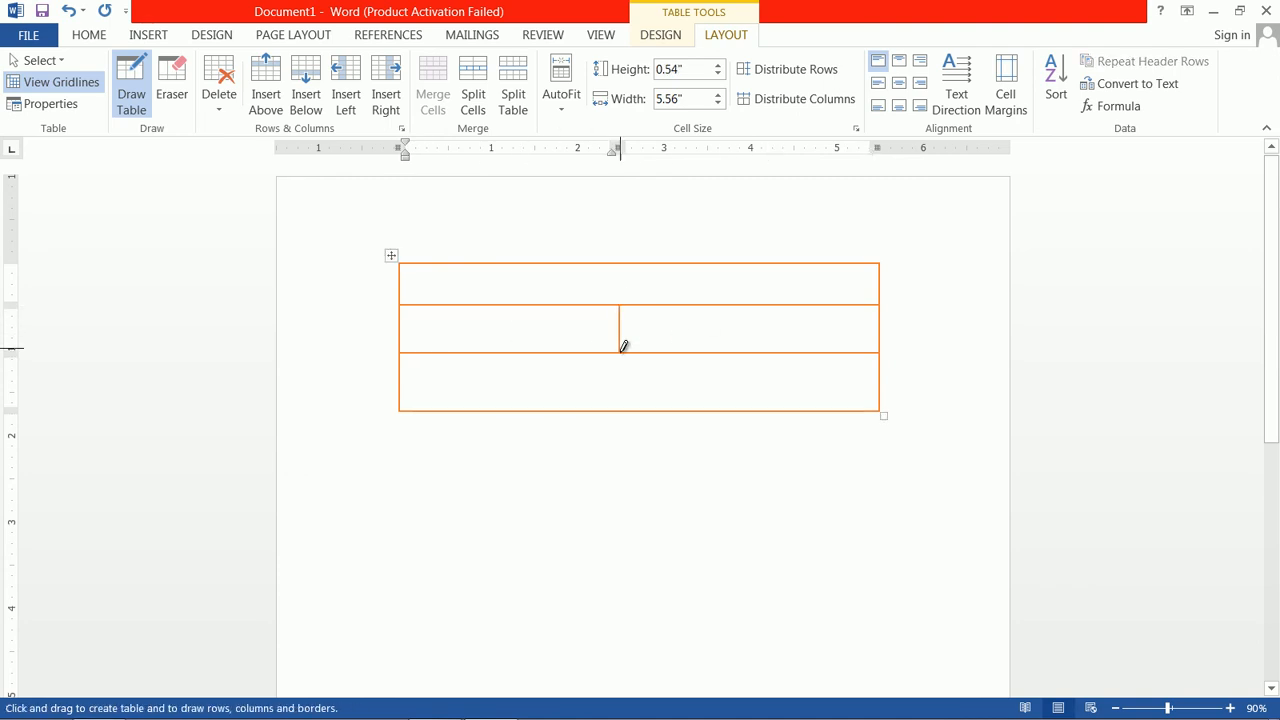
left_click_drag(505, 356, 520, 408)
left_click_drag(709, 358, 723, 398)
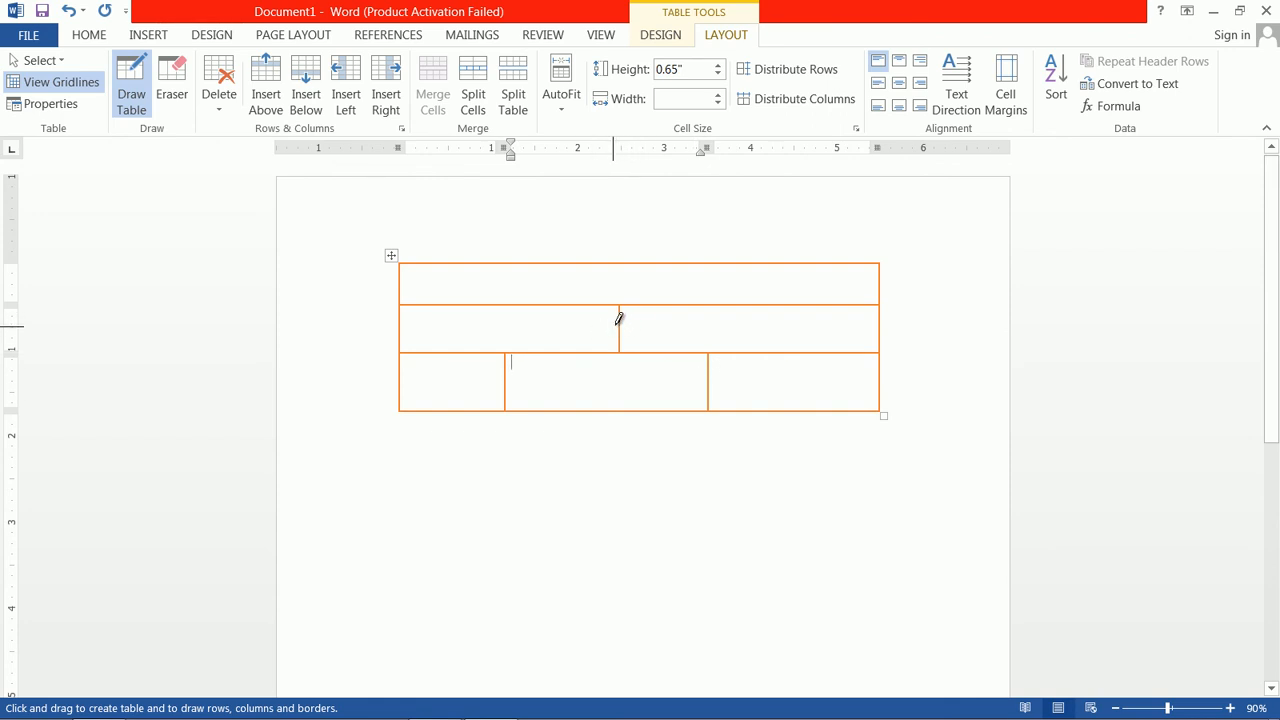
Erase all inner vertical and horizontal lines of the drawn table with the Eraser, leaving a single cell.
left_click(169, 83)
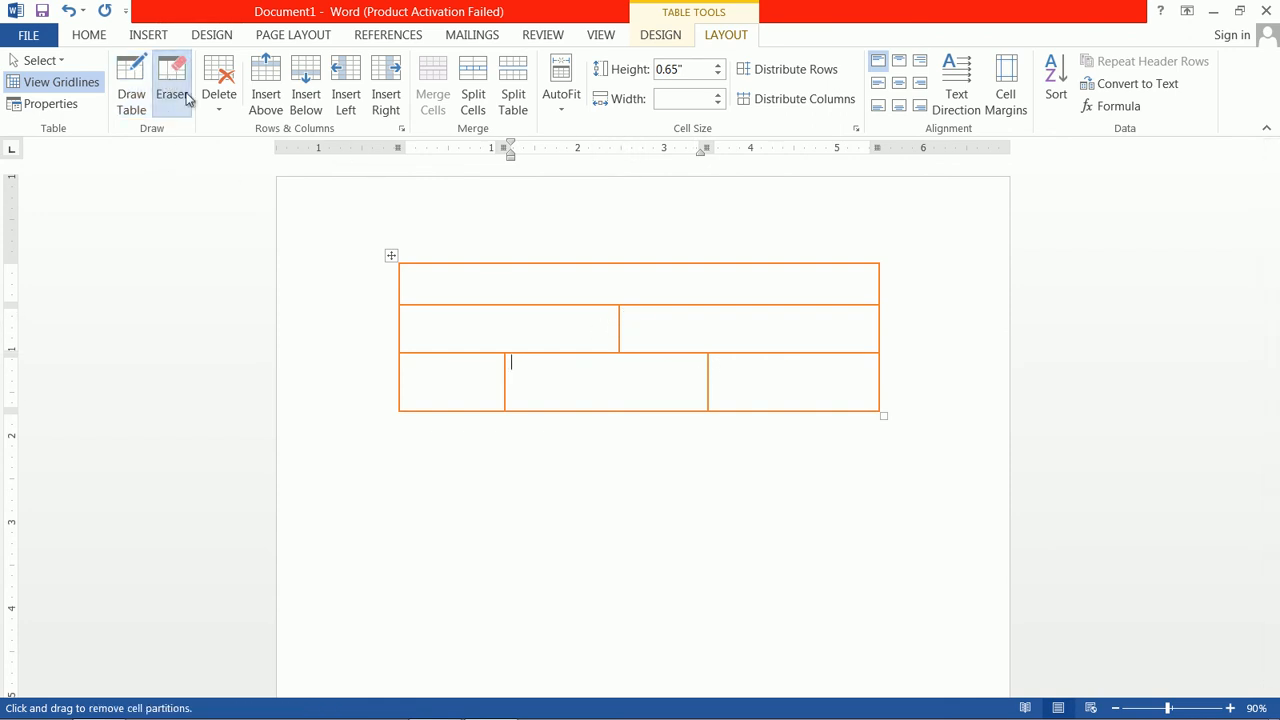
left_click(619, 326)
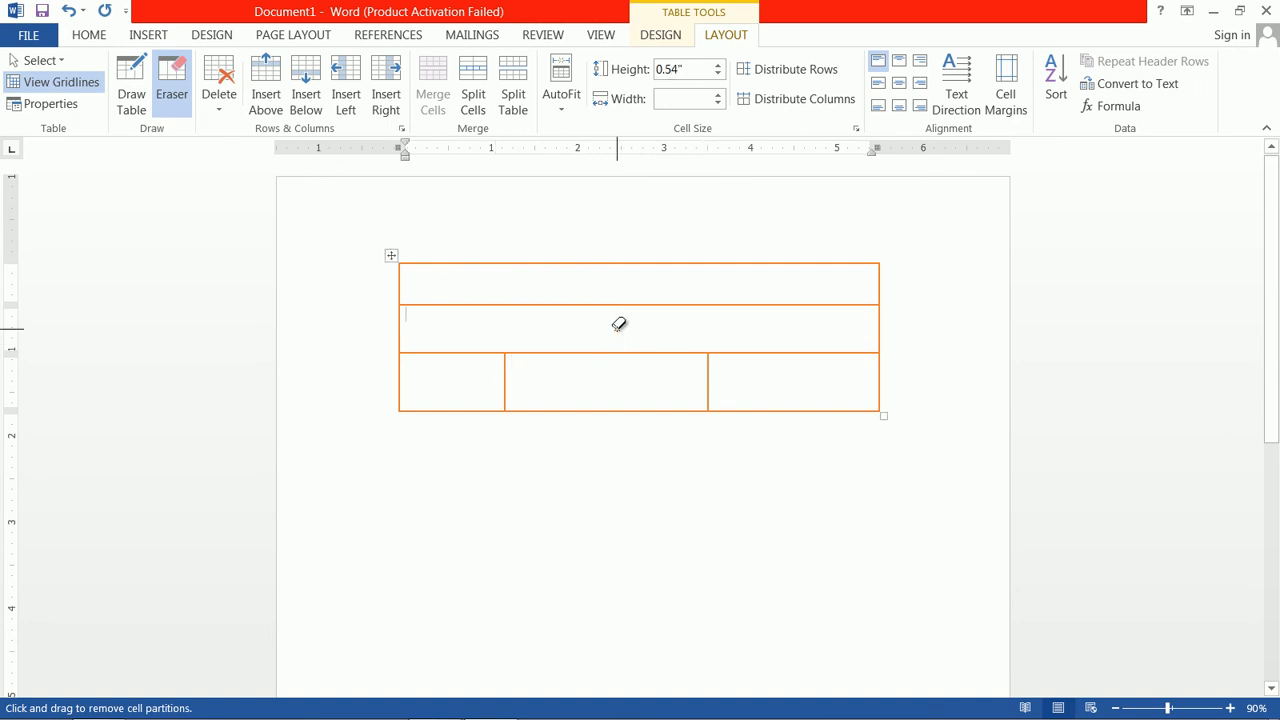
left_click(505, 380)
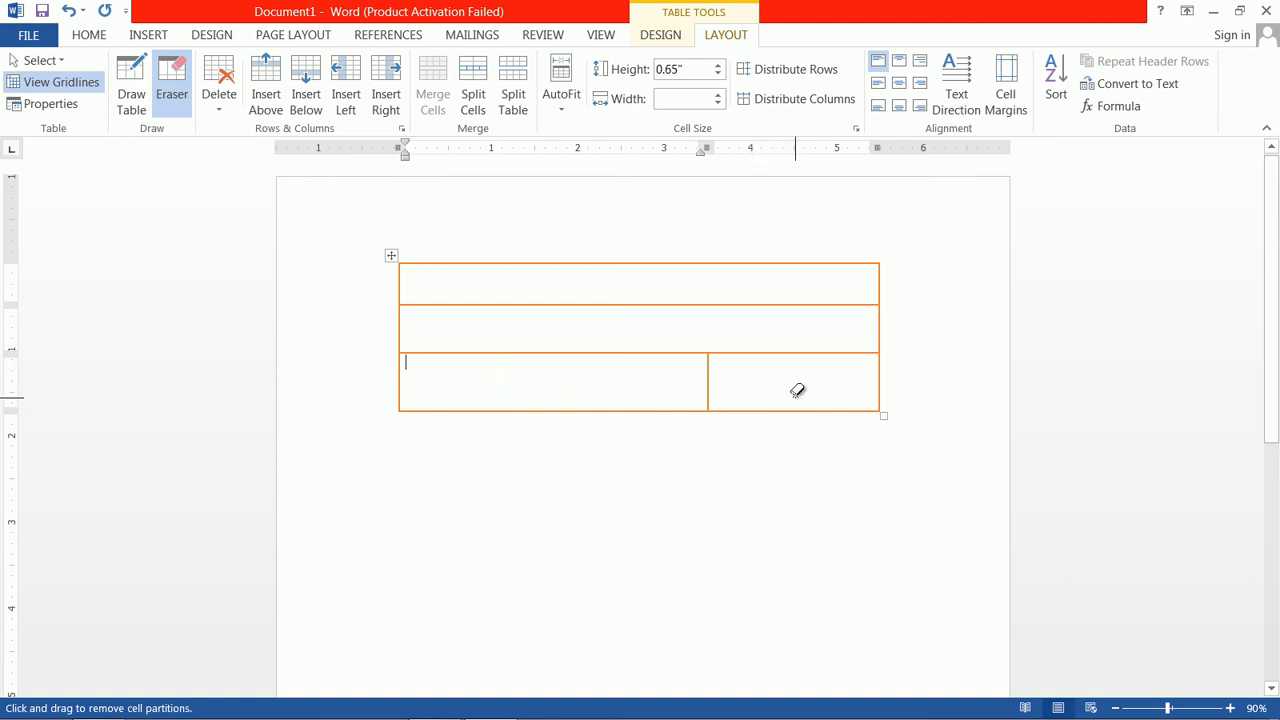
left_click(710, 376)
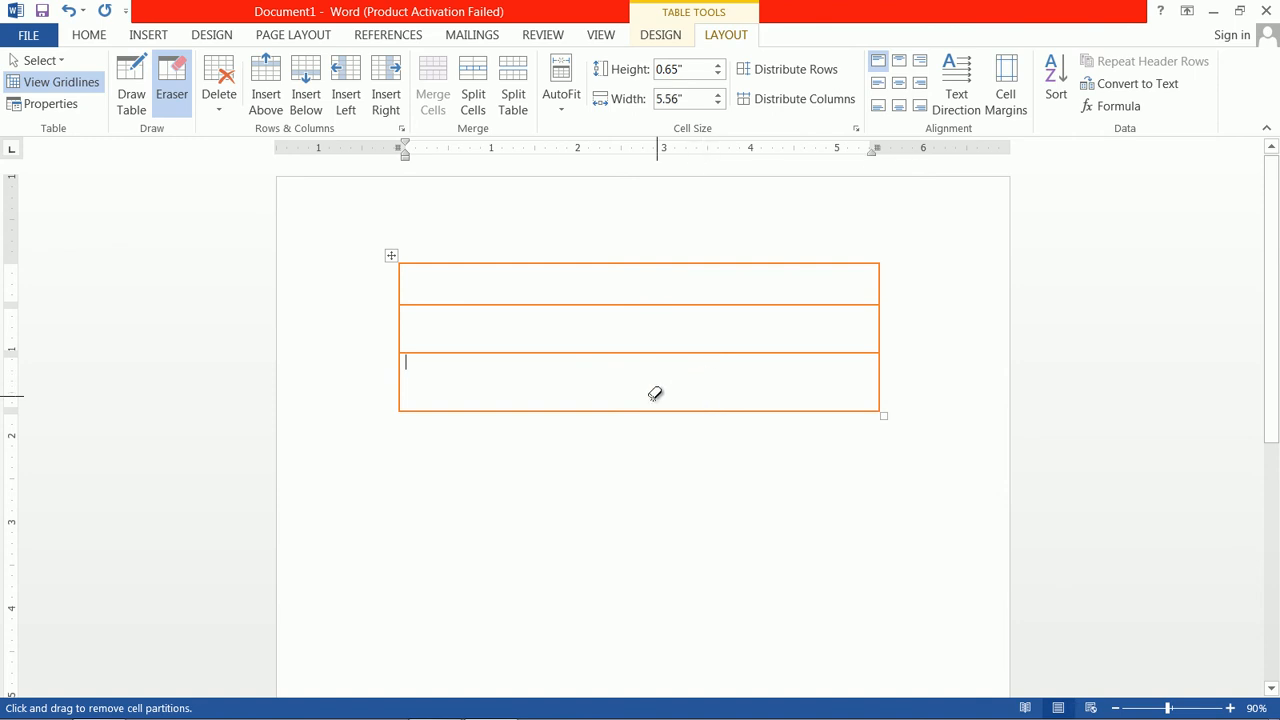
left_click(447, 304)
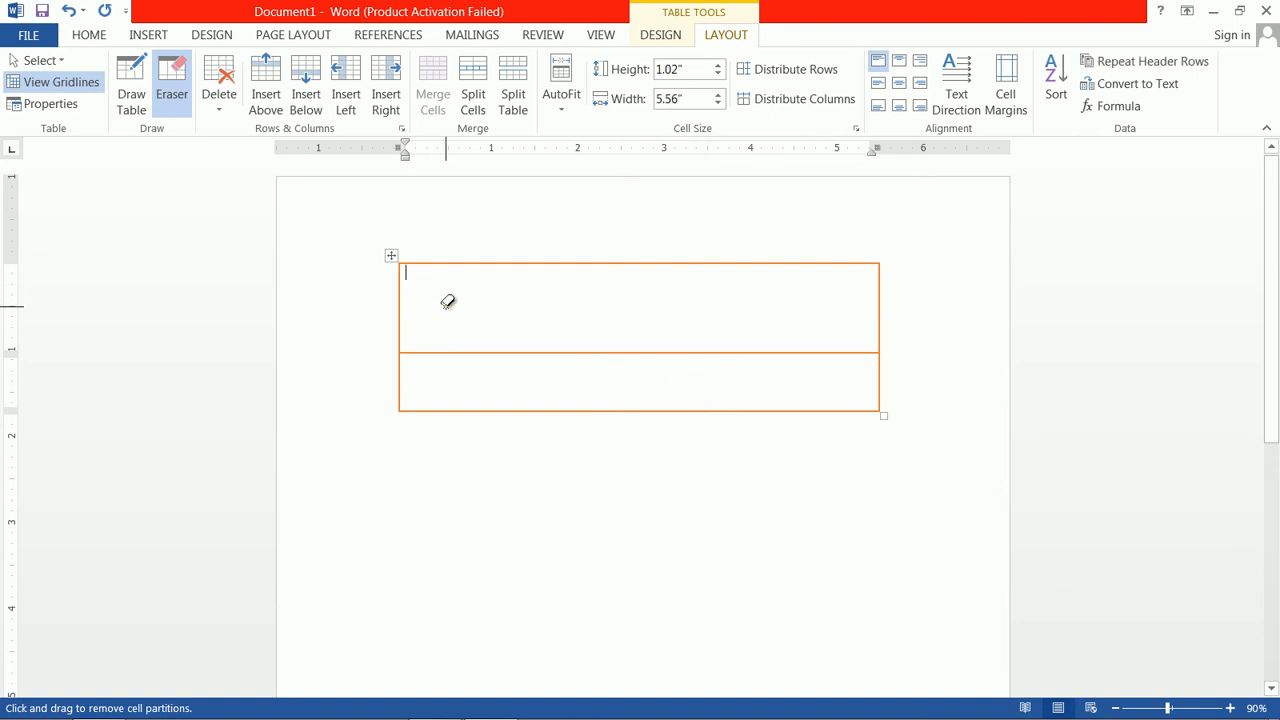
left_click(535, 351)
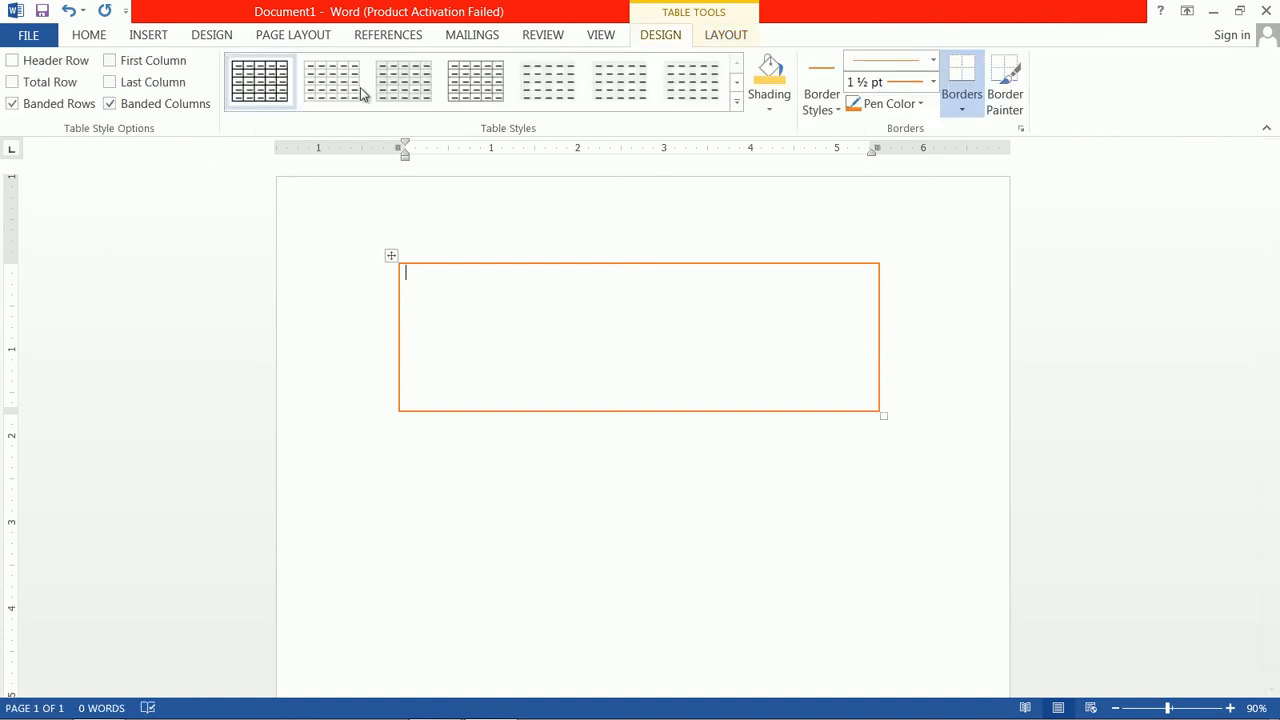
Delete the drawn table and insert a new table with three columns and two rows.
left_click(148, 35)
left_click(132, 110)
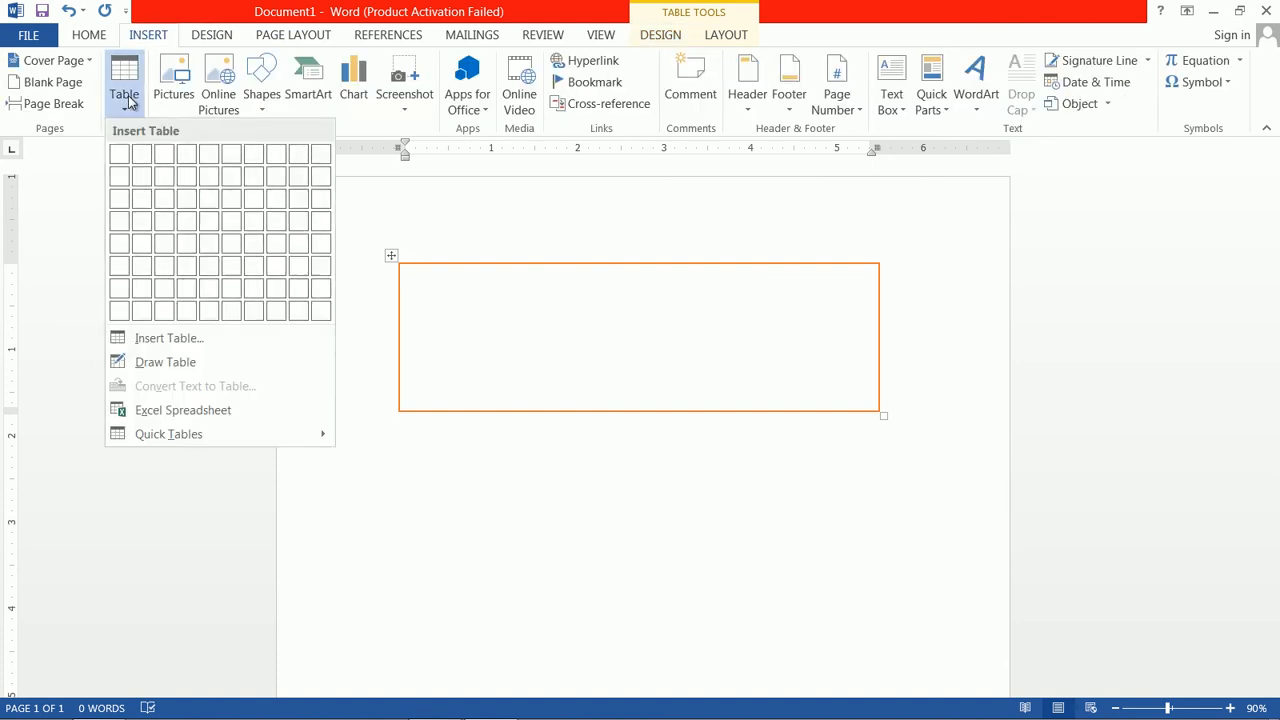
left_click(394, 257)
left_click(394, 255)
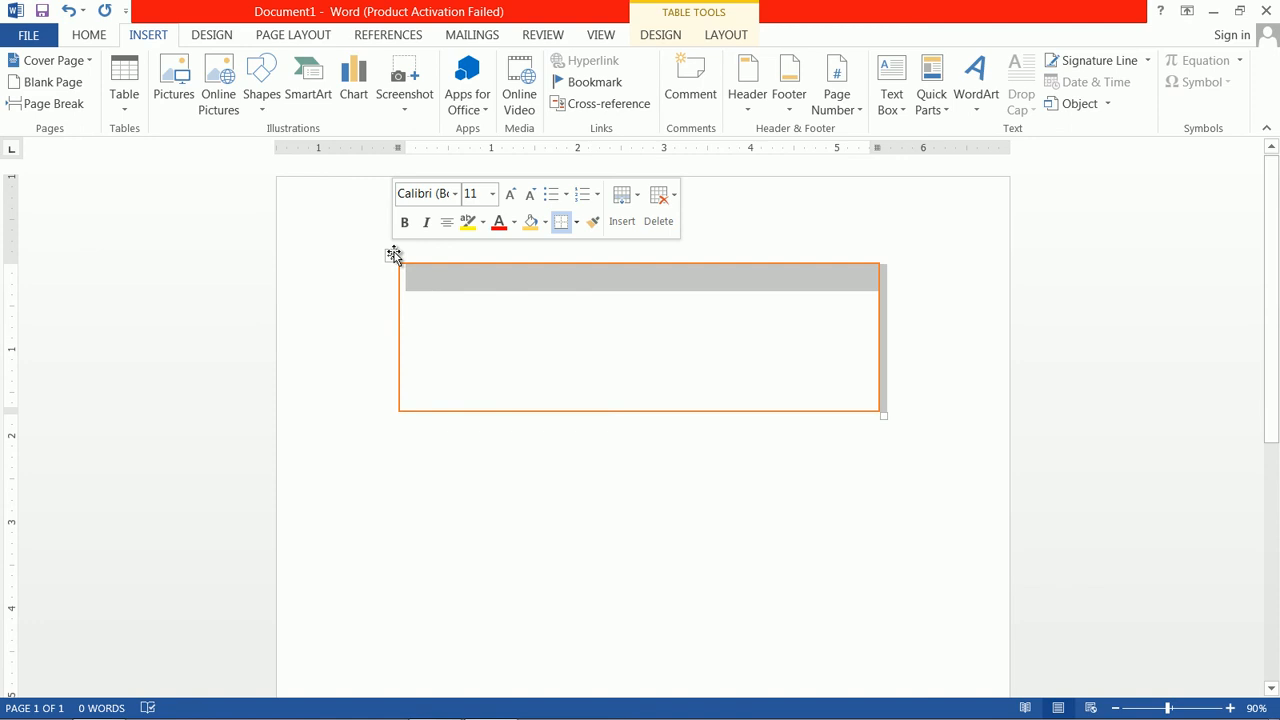
key("BackSpace")
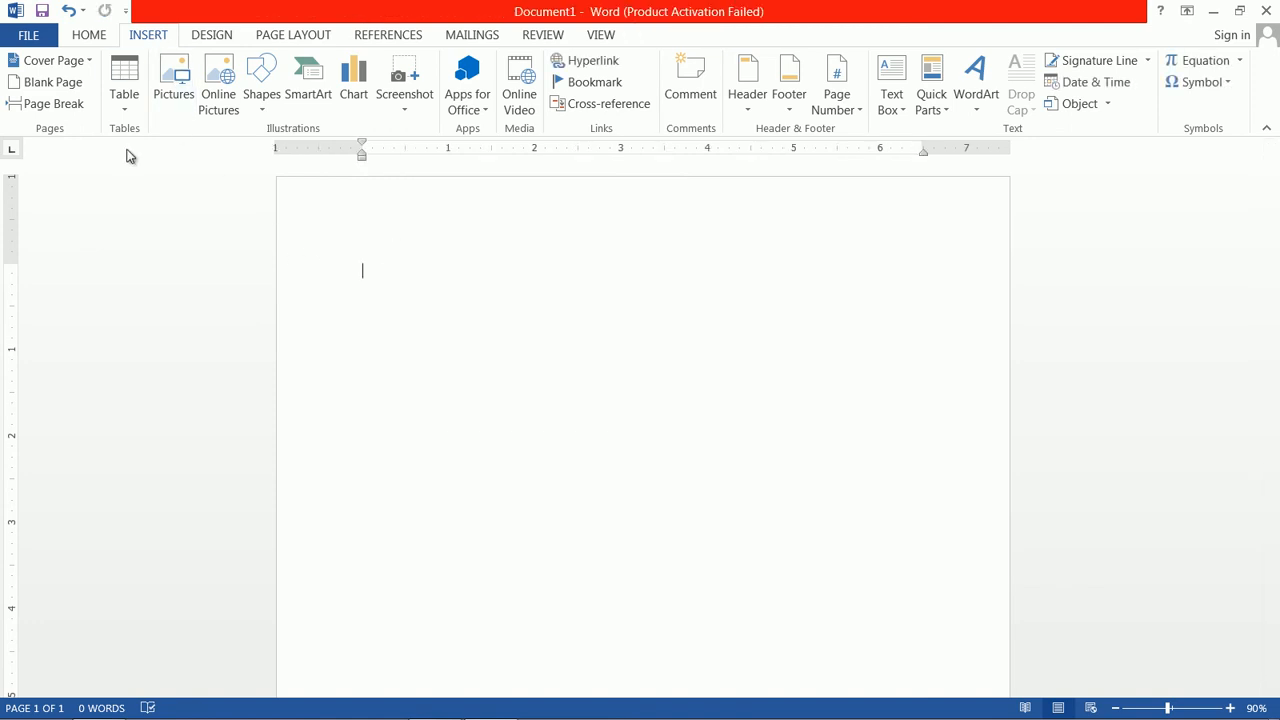
left_click(133, 112)
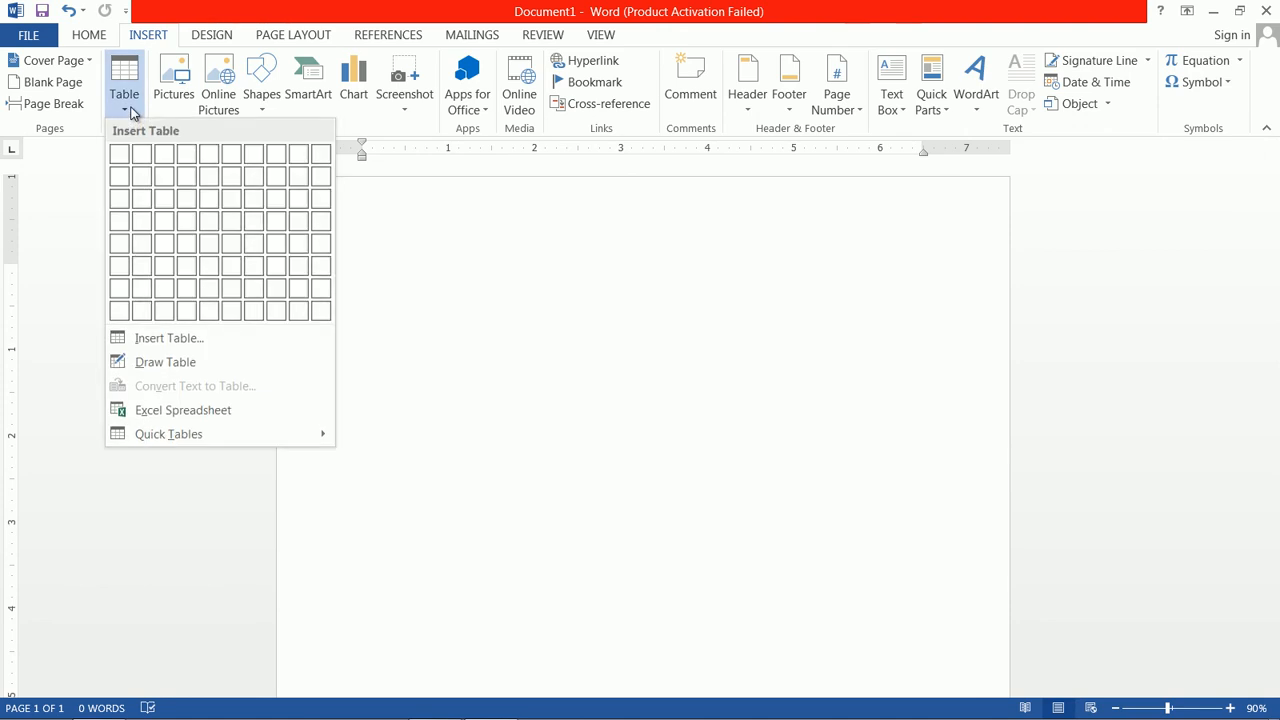
left_click(170, 186)
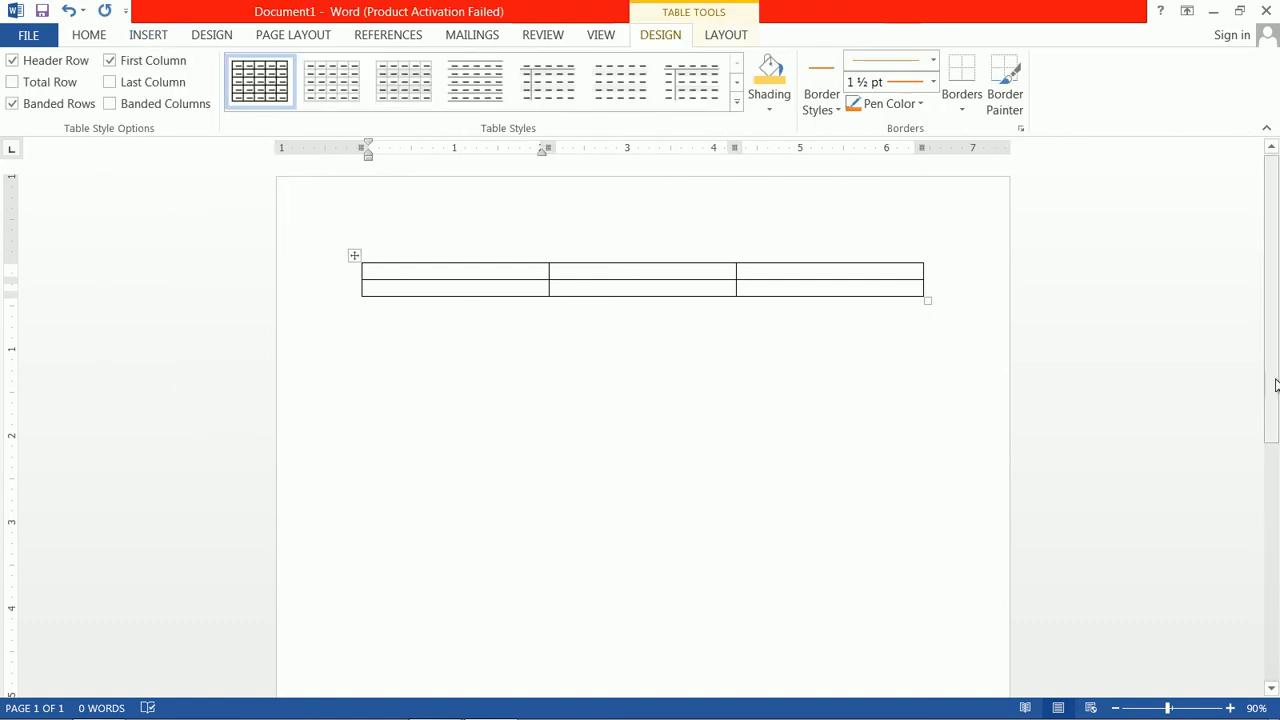
Enter the column headings RollNO, Sub1 and Sub2 in the first row.
type("RollNO")
key("Tab")
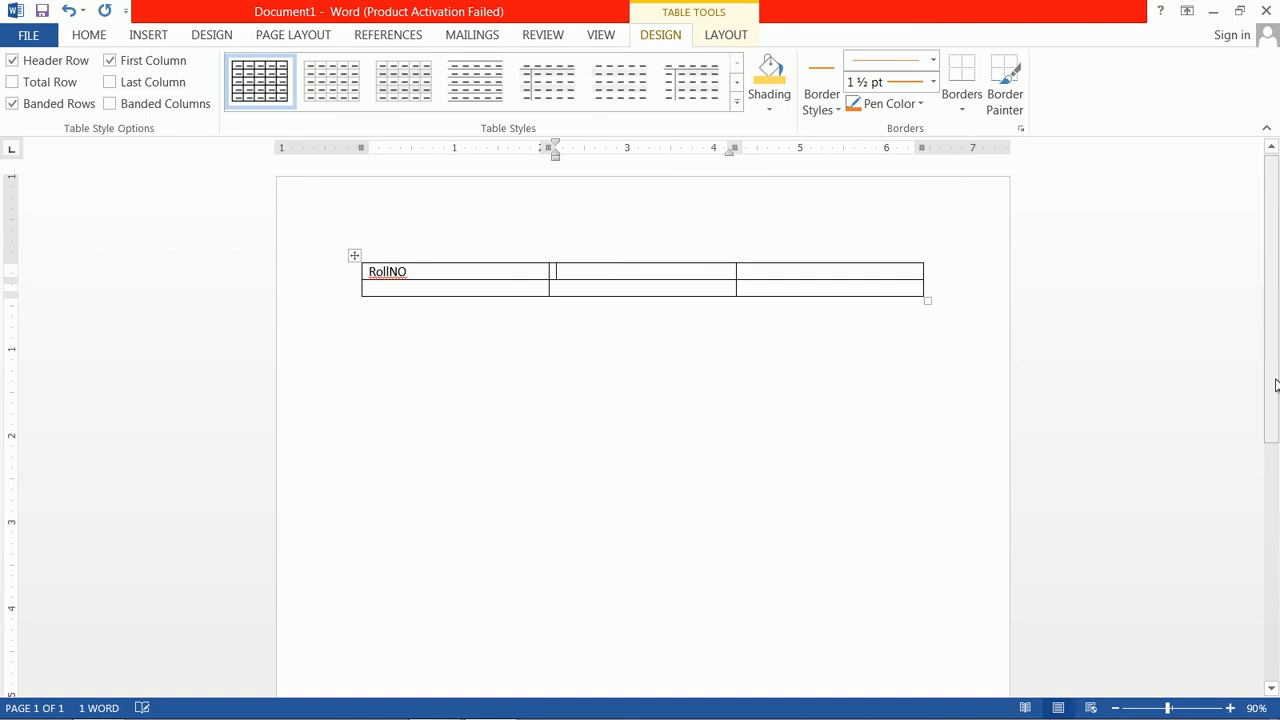
type("Sub1")
key("Tab")
type("Sub2")
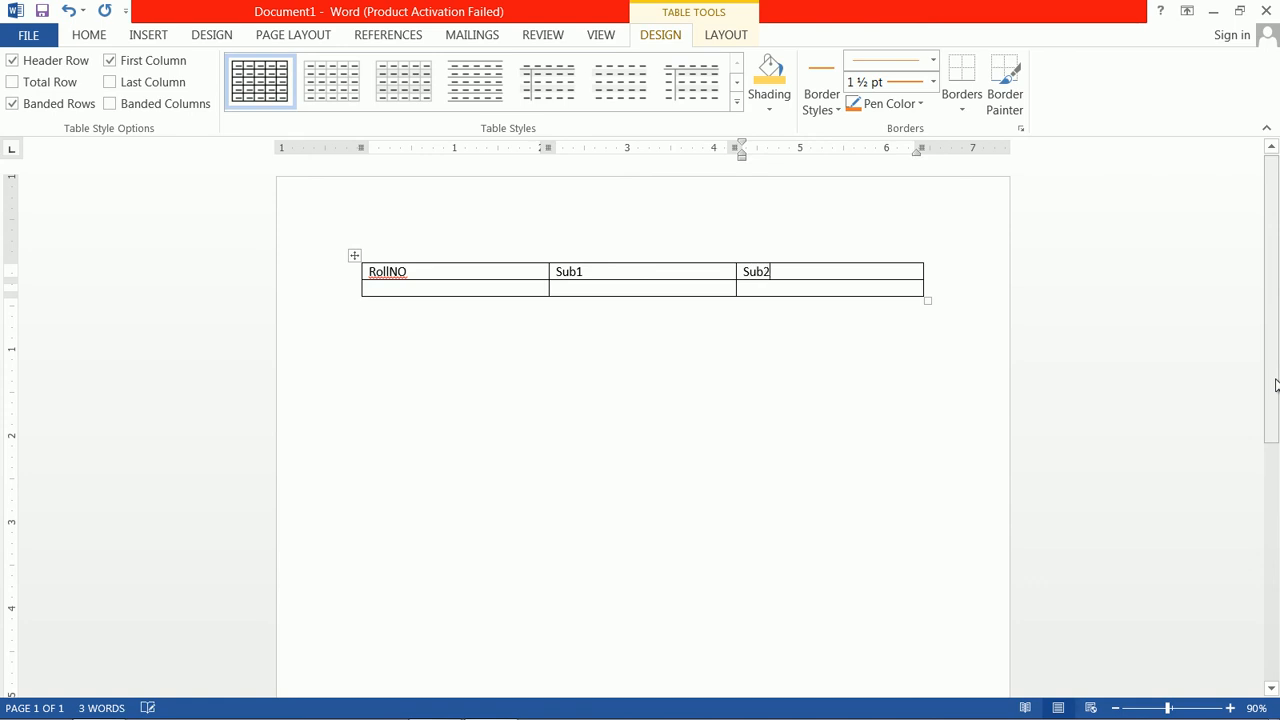
Fill the second row with 101, 67 and 78, and add a new row below it.
key("Tab")
key("Tab")
key("Tab")
type("78")
key("Tab")
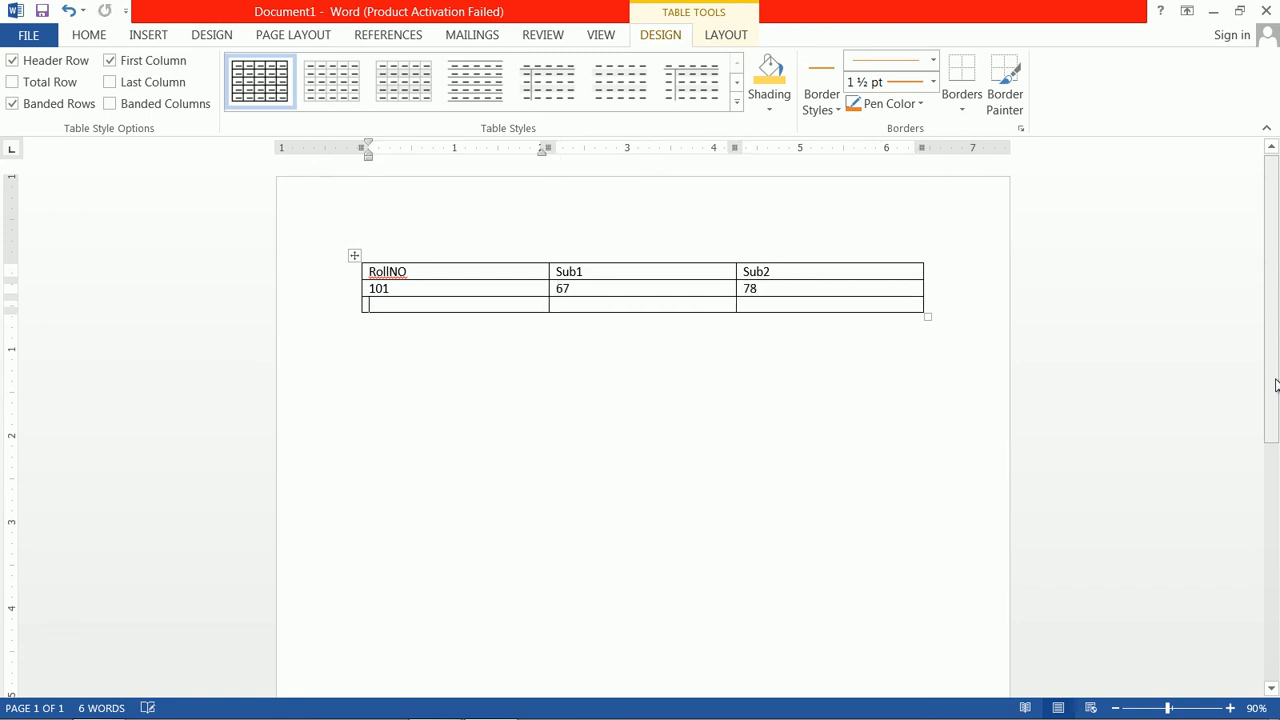
Enter the rows 102, 78, 77 and 103, 98, 87, adding another empty row at the table's end.
type("102")
key("Tab")
type("78")
key("Tab")
type("77")
key("Tab")
type("1")
key("Tab")
type("98")
key("Tab")
type("8")
key("Tab")
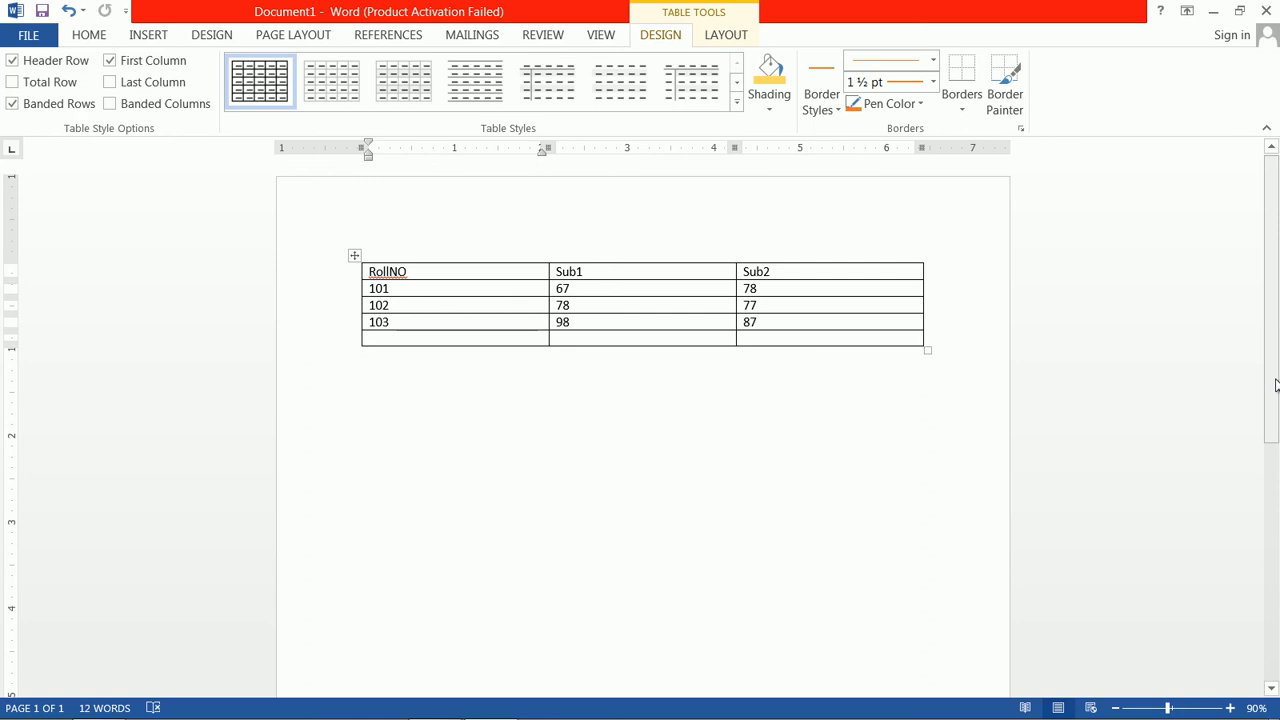
Enter the row 104, 76, 56 and add an empty row below it.
type("104")
key("Tab")
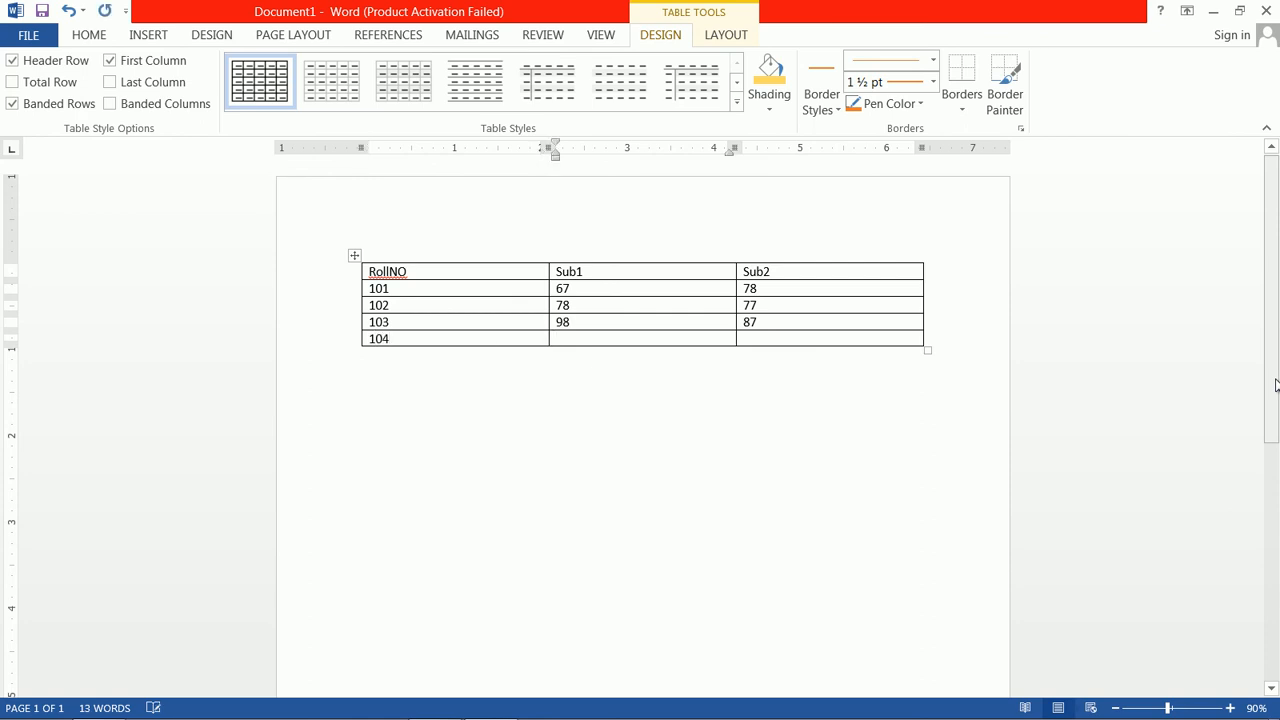
key("Tab")
key("Tab")
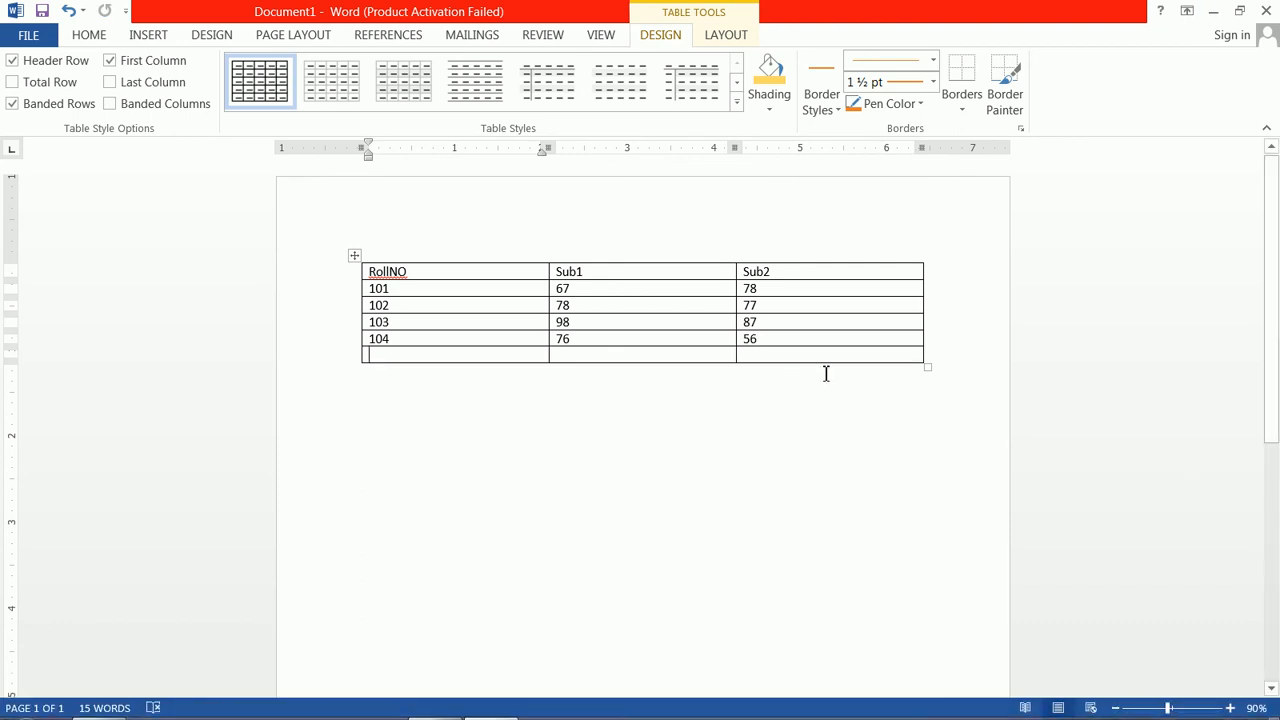
Insert the formula =SUM(ABOVE) in the last row's cell of the Sub2 column.
left_click(790, 356)
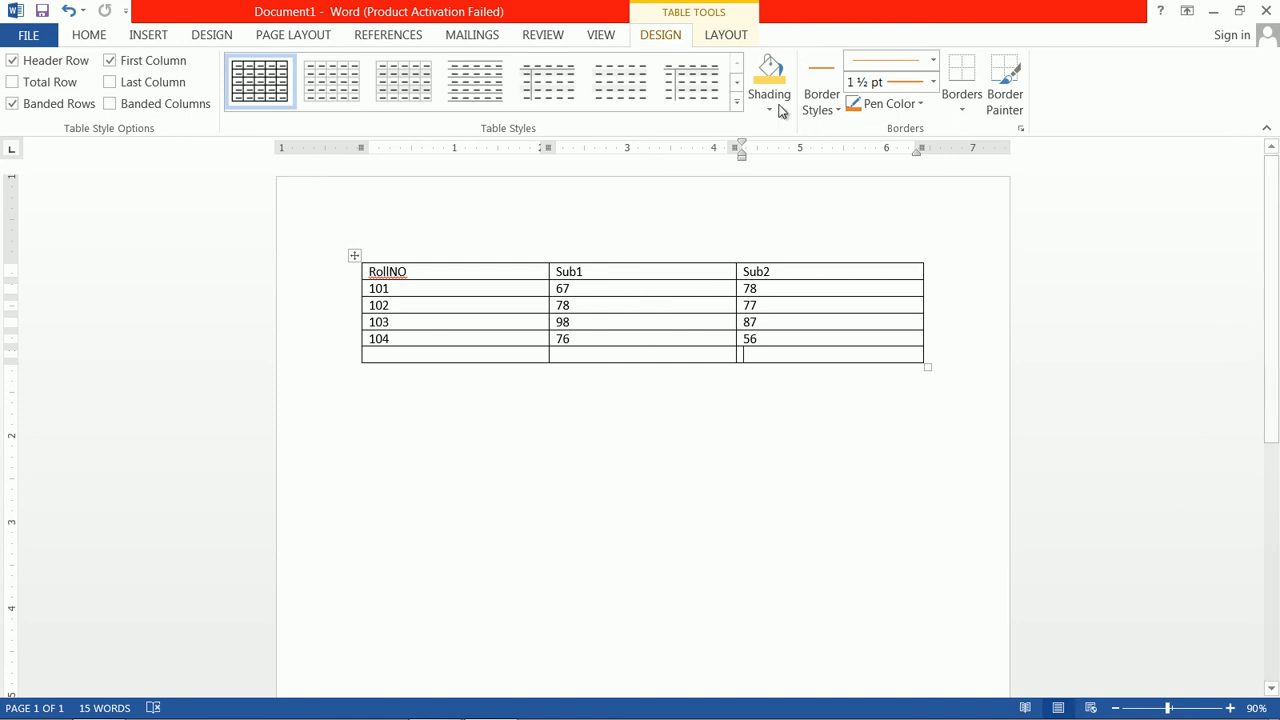
left_click(720, 35)
left_click(1105, 109)
left_click_drag(700, 264, 1081, 319)
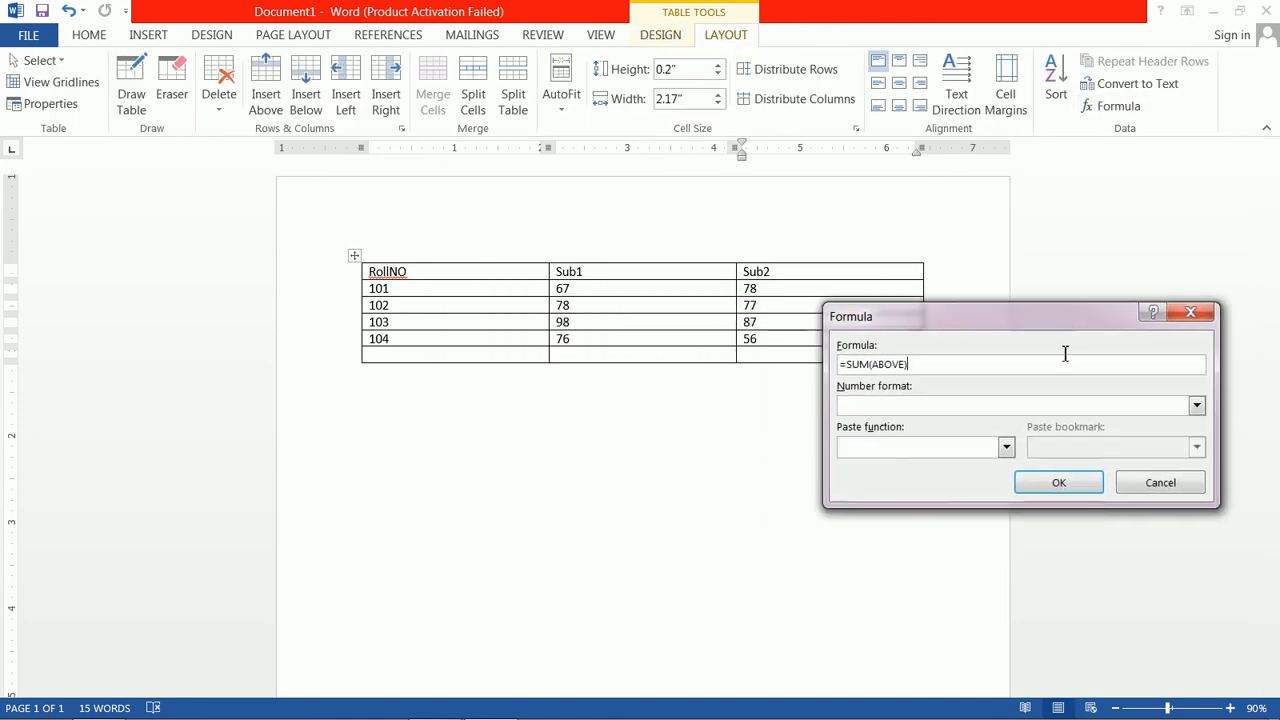
left_click(1060, 485)
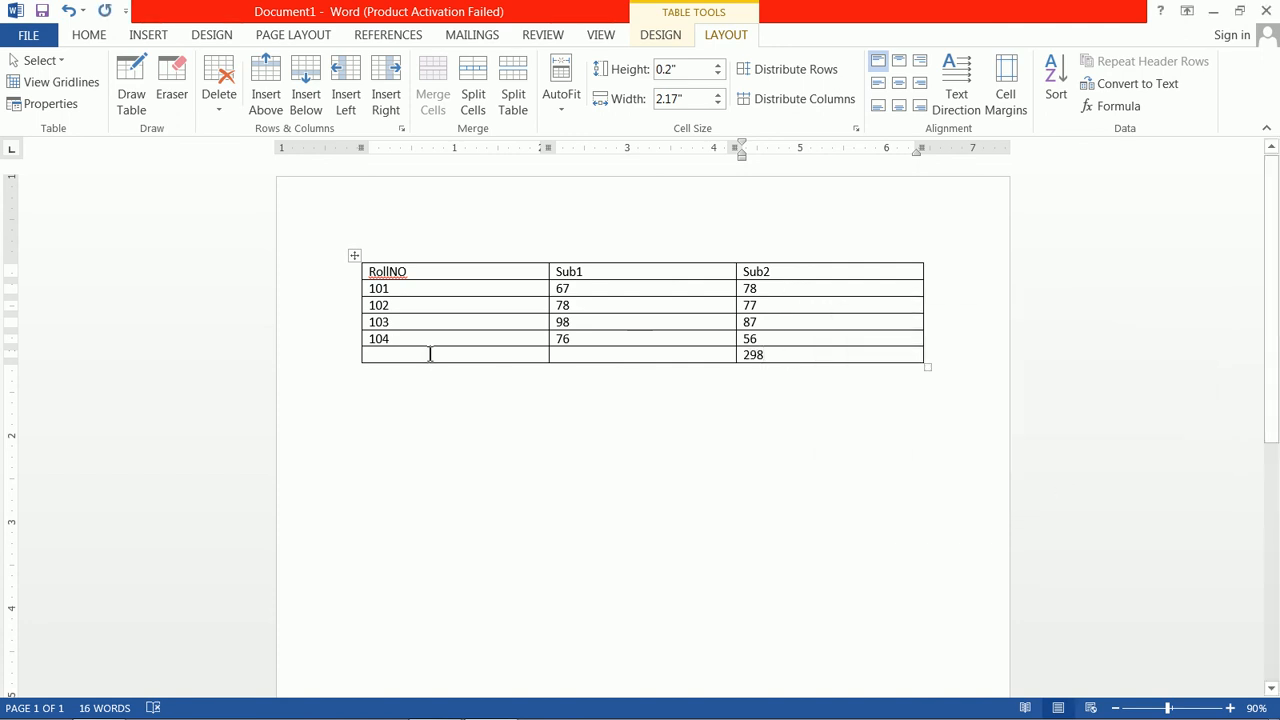
Sort the table by RollNO as numbers in descending order, keeping the header row.
left_click(411, 255)
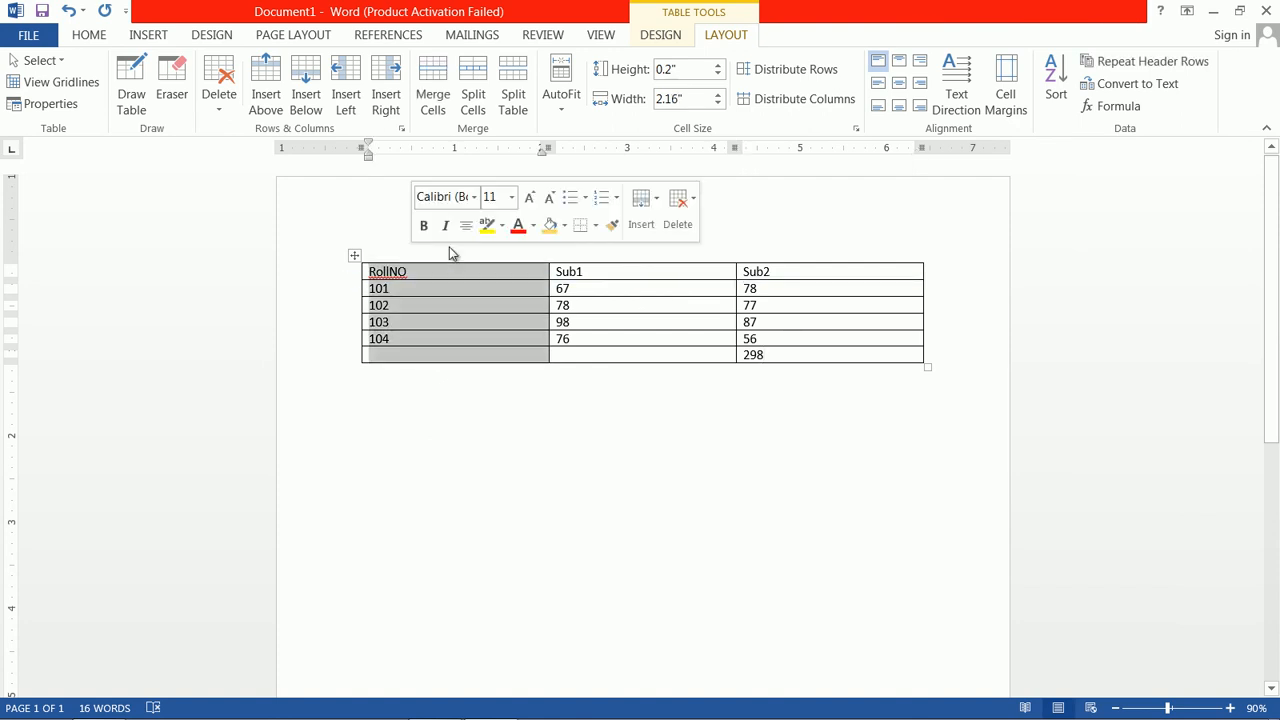
left_click(1058, 88)
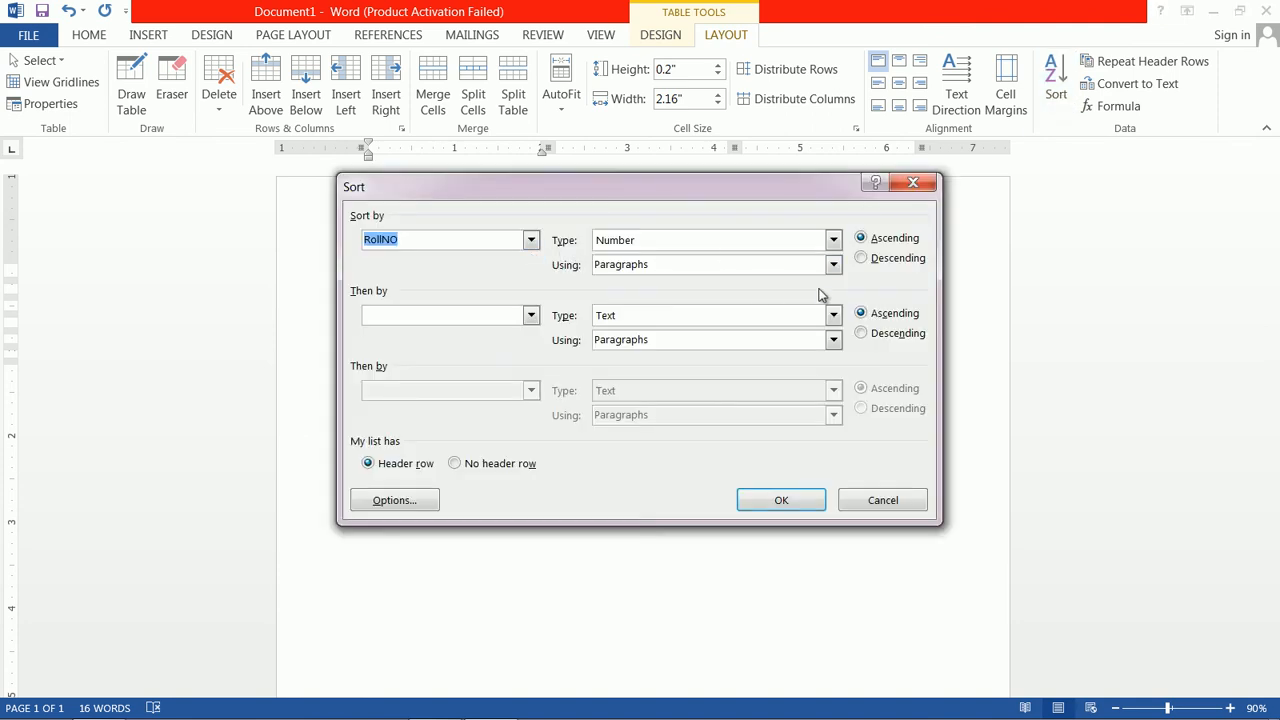
left_click(861, 258)
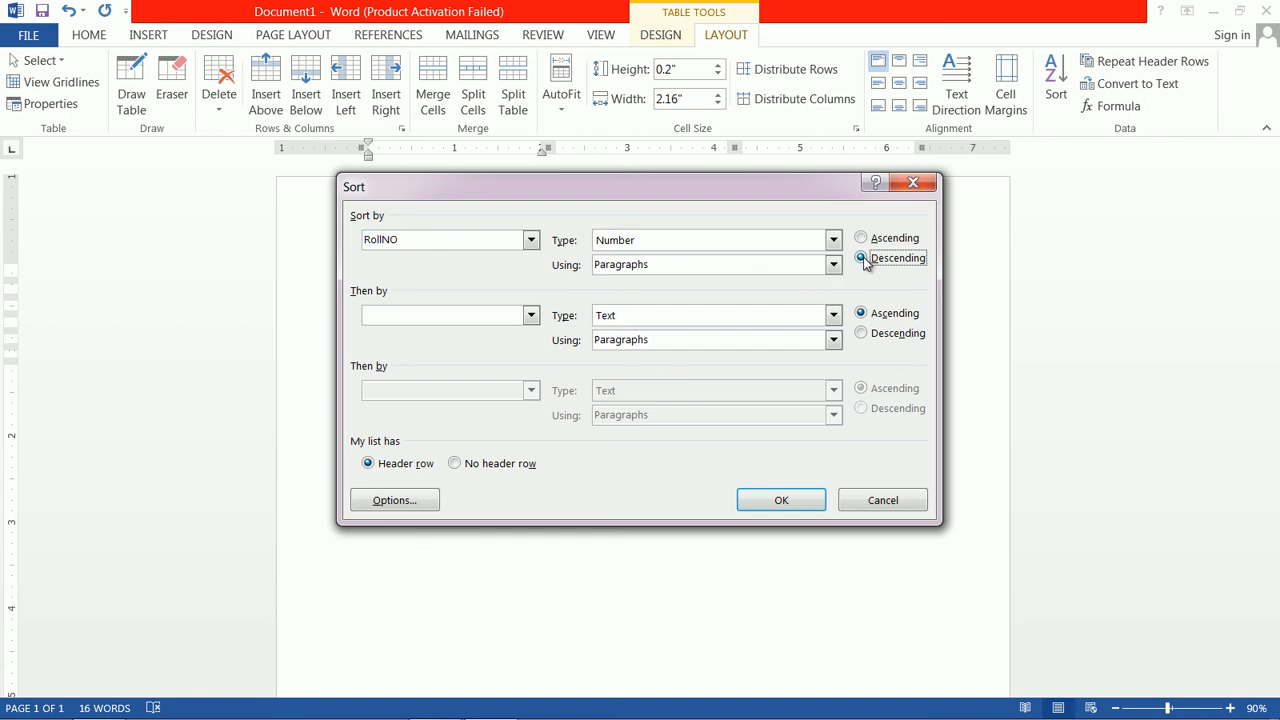
left_click(785, 500)
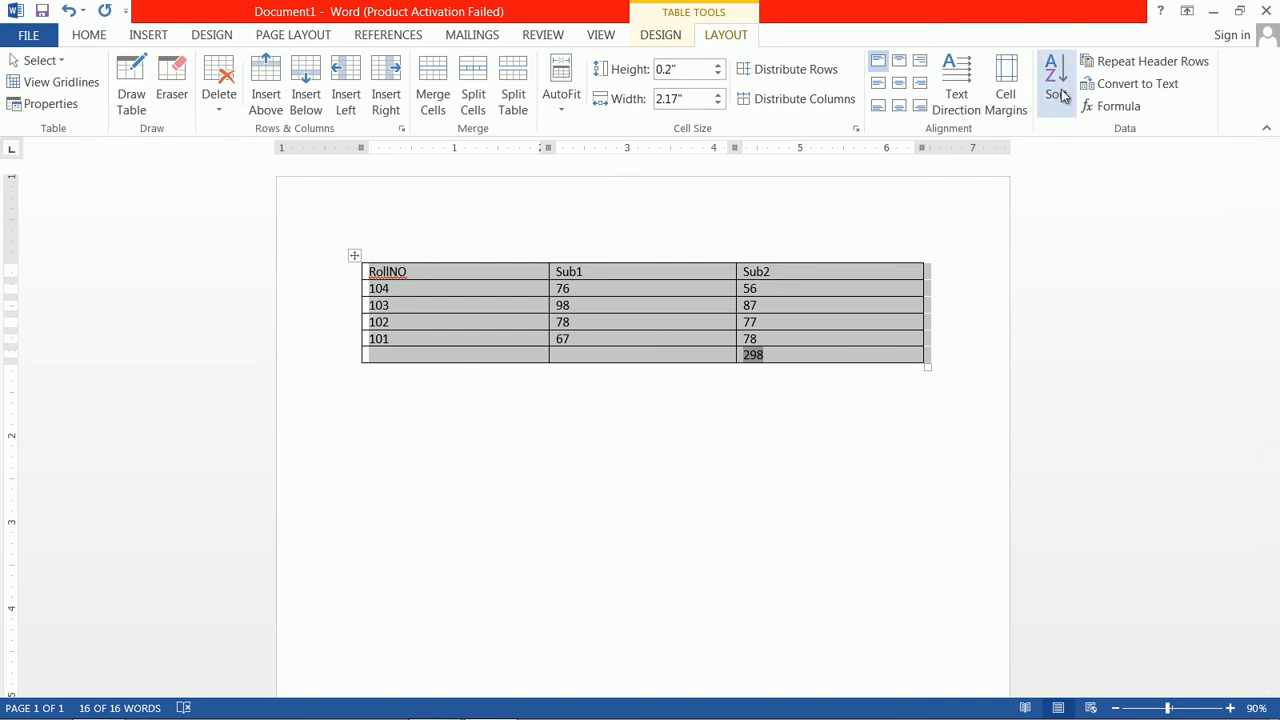
left_click(800, 365)
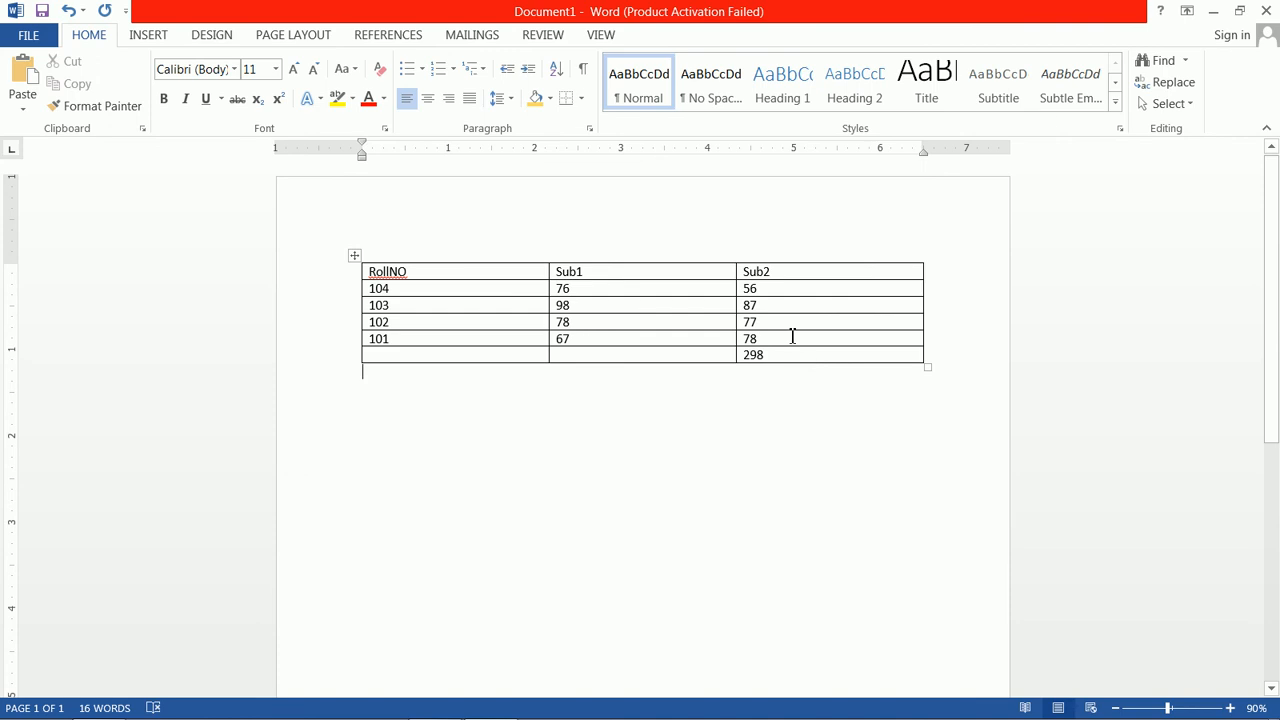
Delete the whole table and enter a tab-separated line with RollNo., Name, Total and Percentage.
left_click(354, 256)
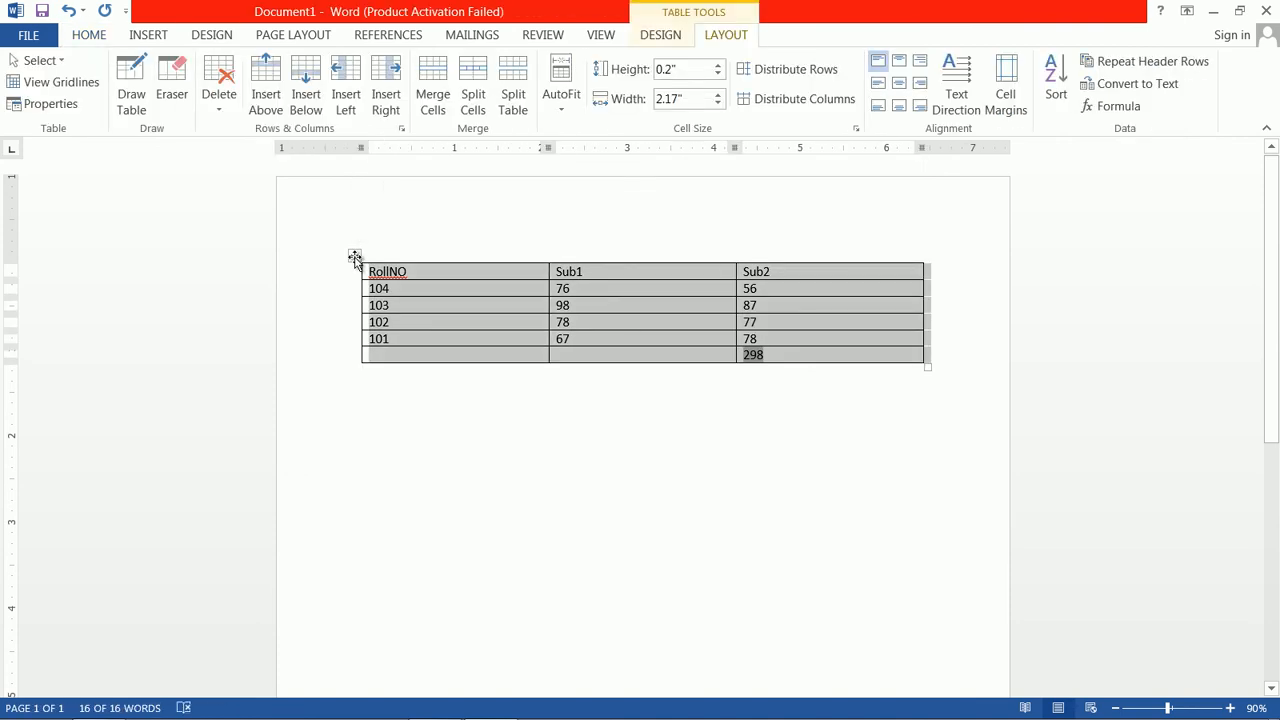
key("BackSpace")
type("Roll")
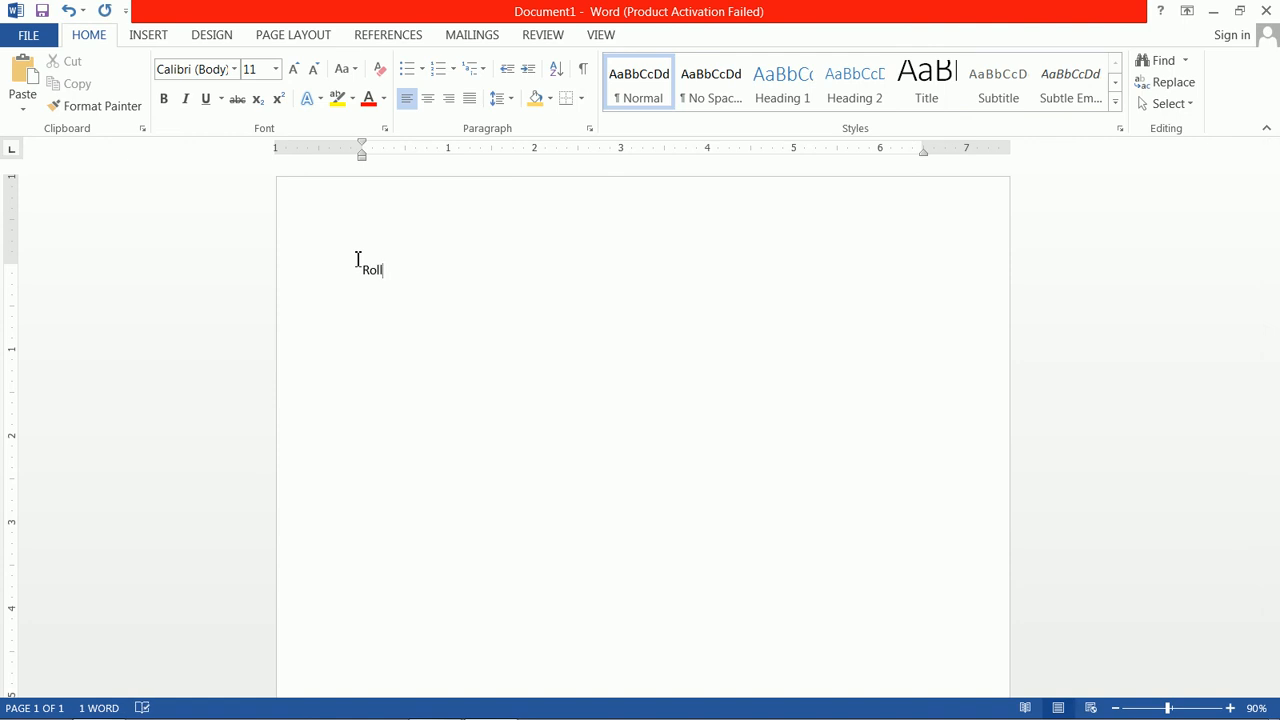
type("Np. Name")
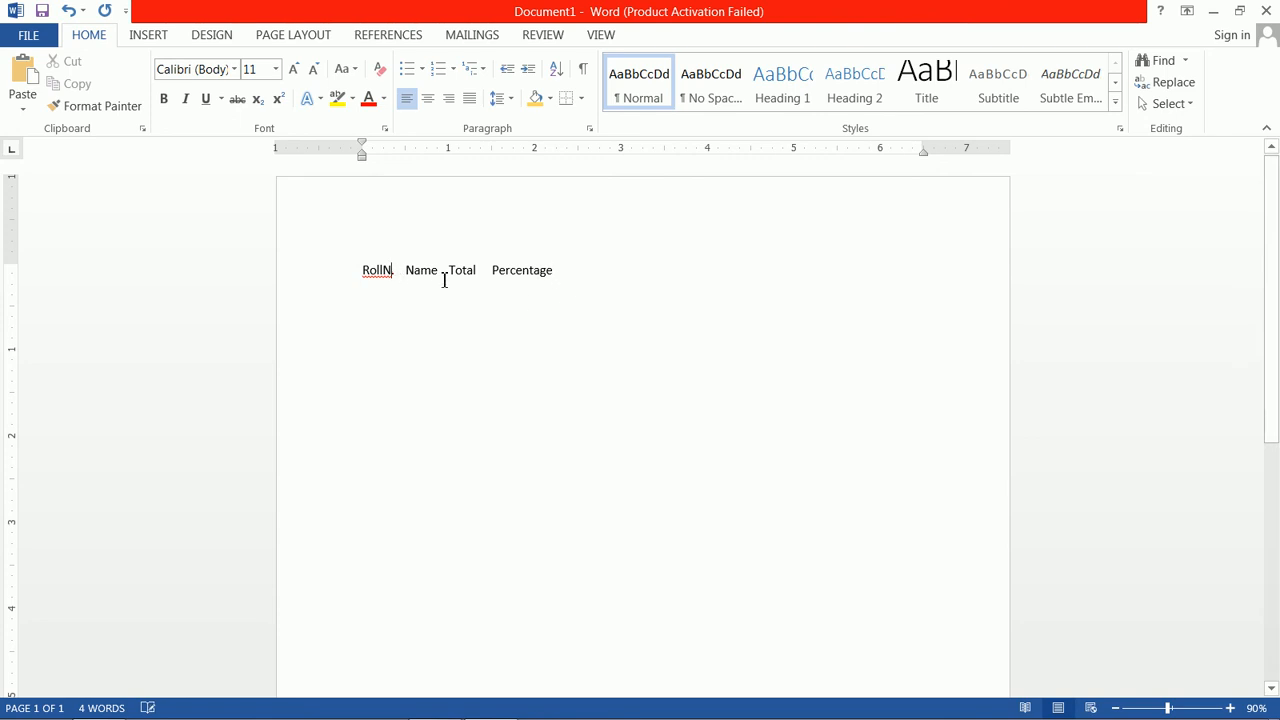
type("o")
Convert the heading line to a four-column table, separating the text at tabs with automatic fixed column width.
left_click_drag(571, 278, 343, 271)
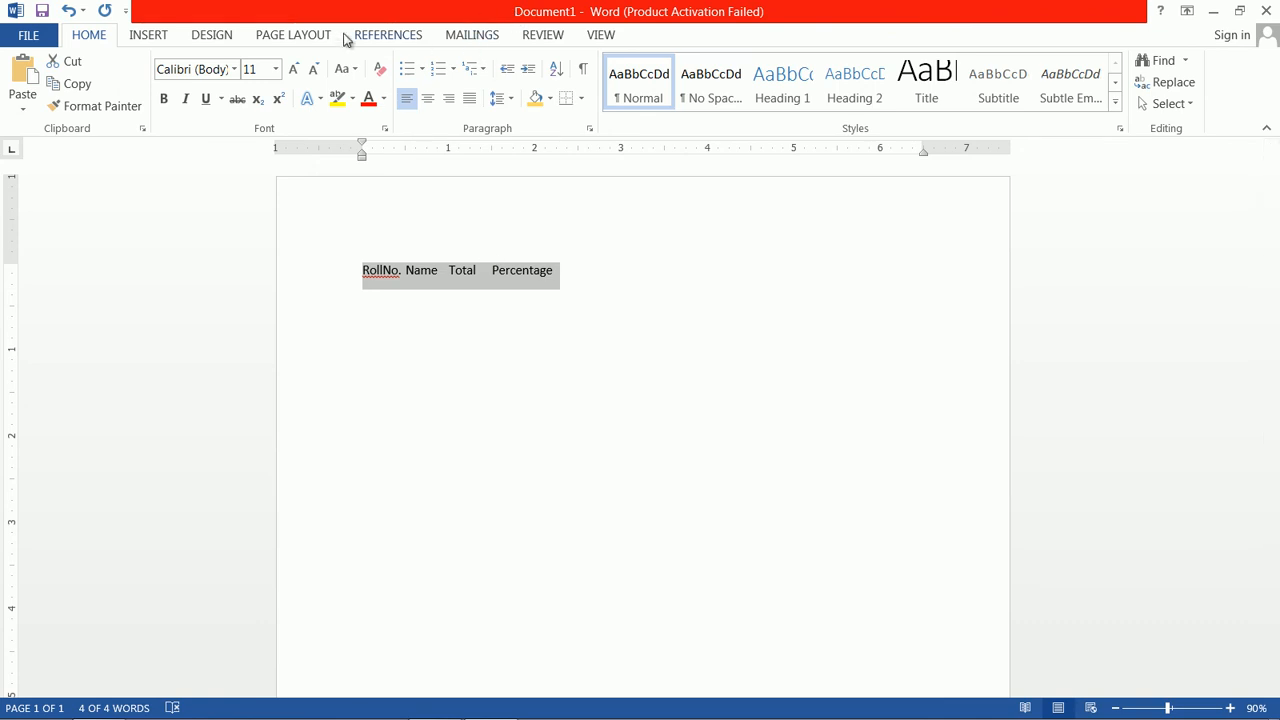
left_click(216, 42)
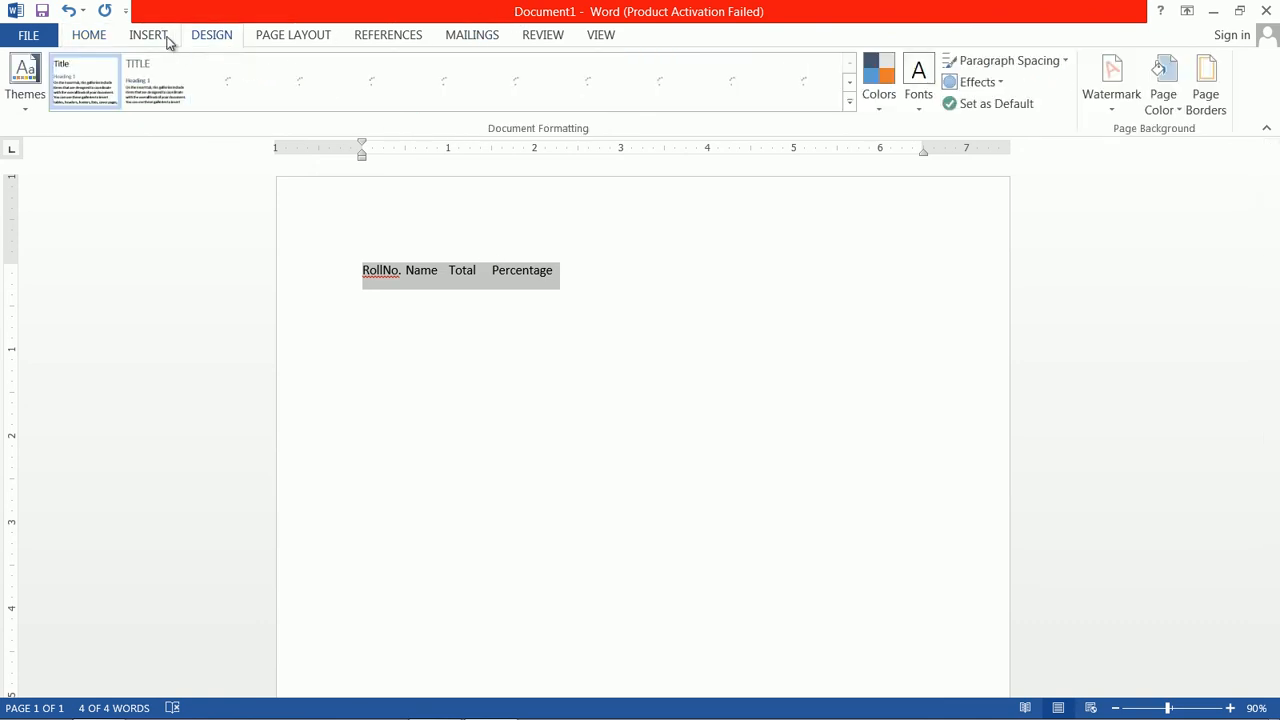
left_click(160, 37)
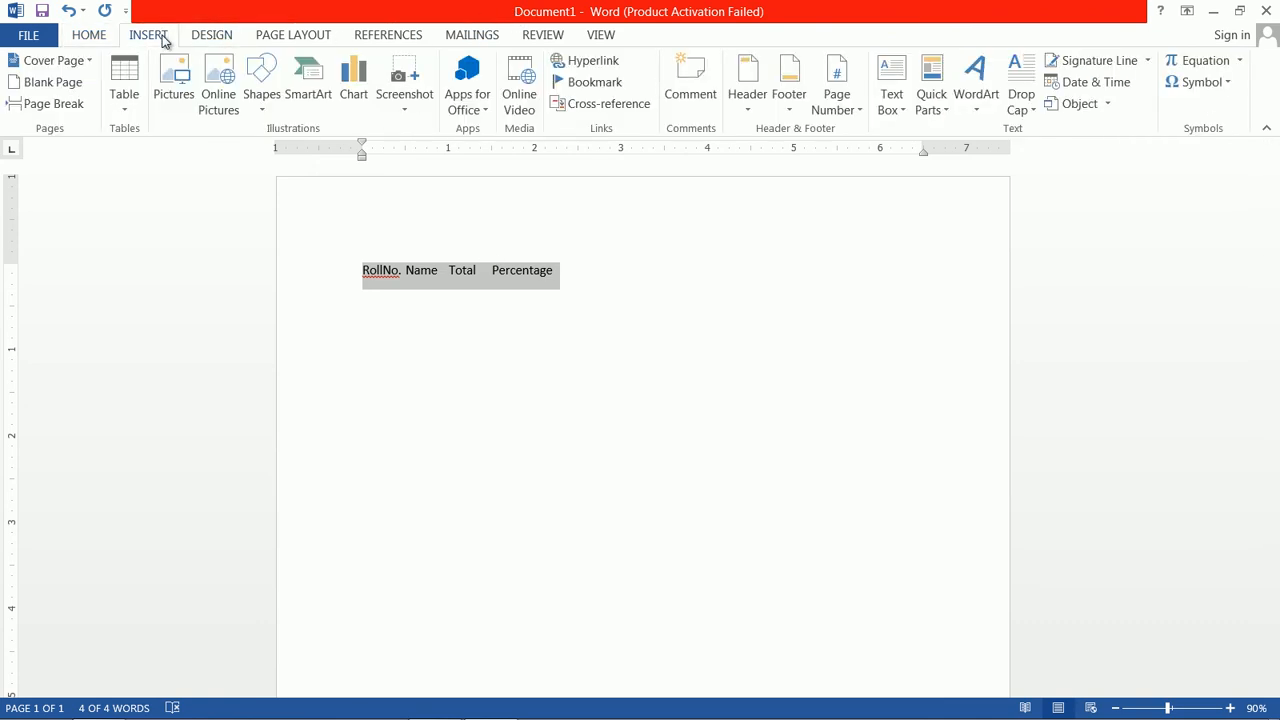
left_click(129, 102)
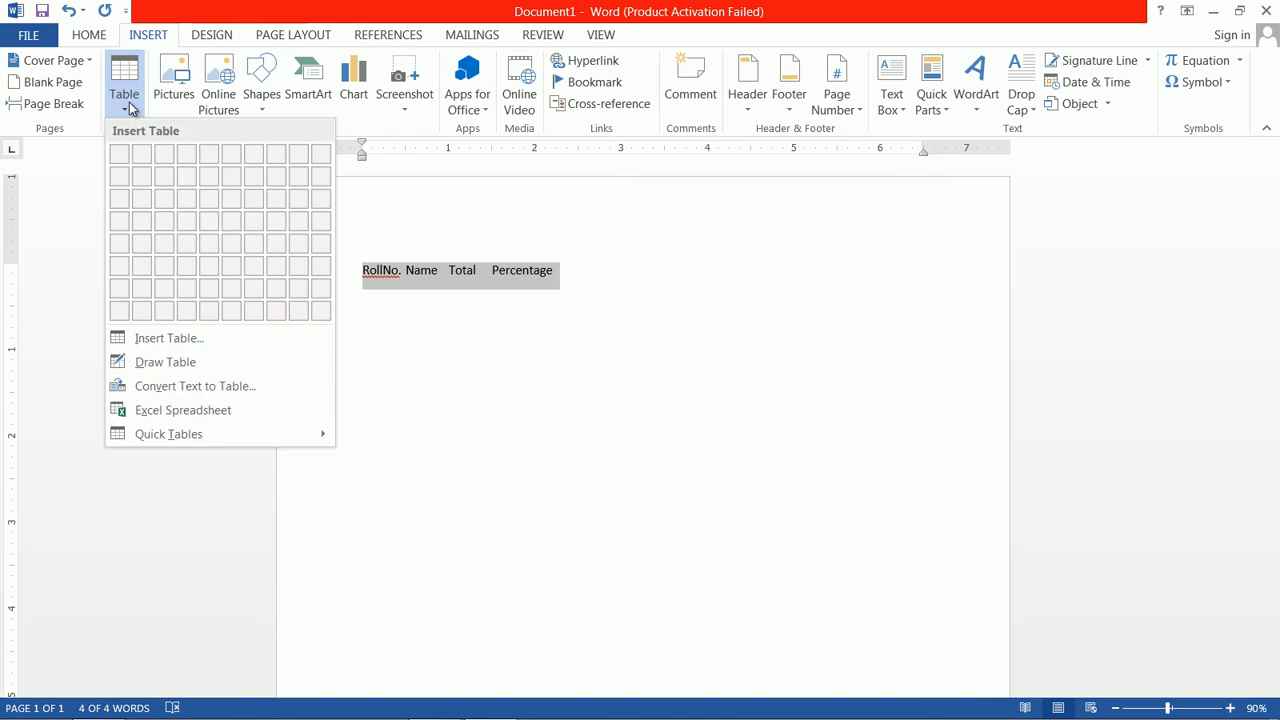
left_click(224, 392)
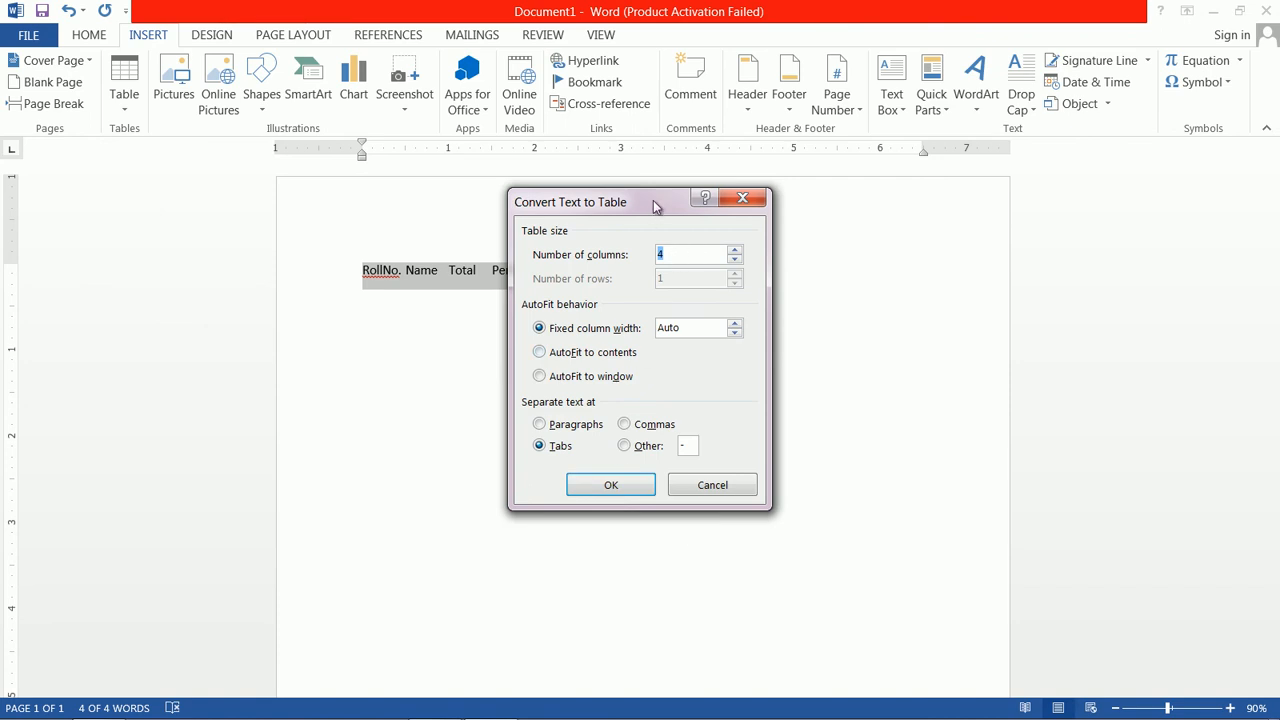
left_click_drag(651, 209, 790, 248)
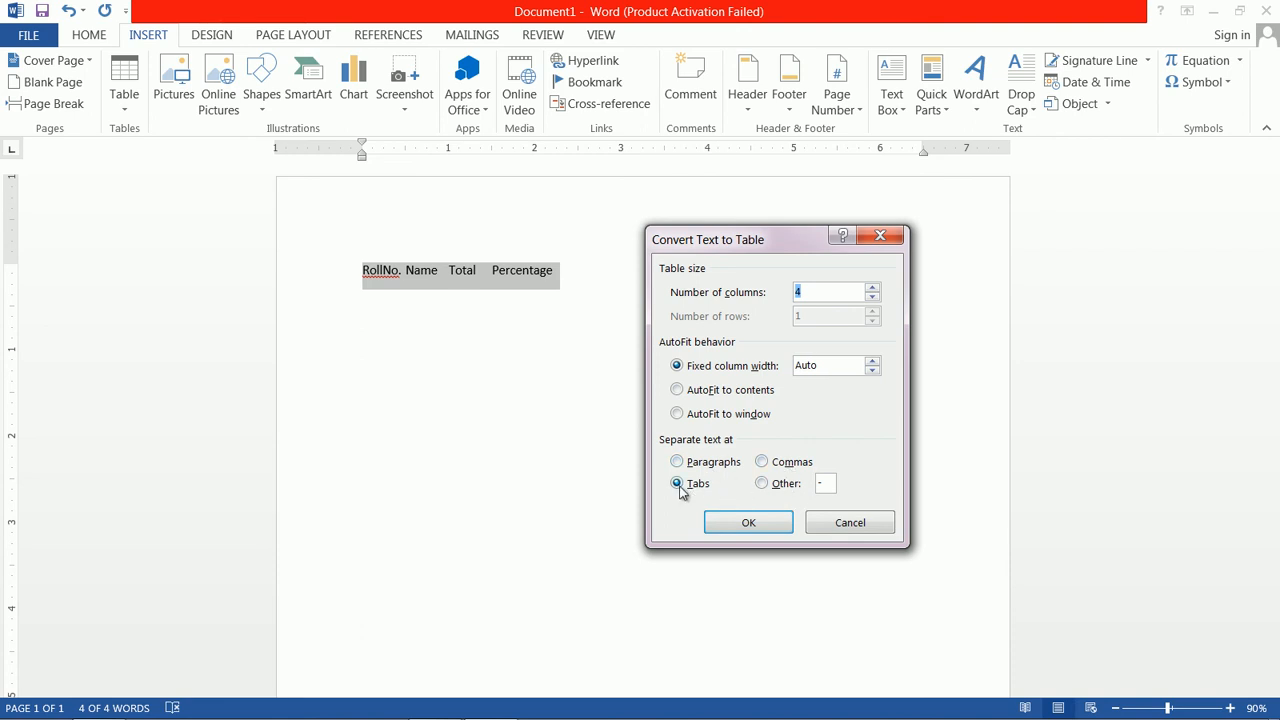
left_click(766, 527)
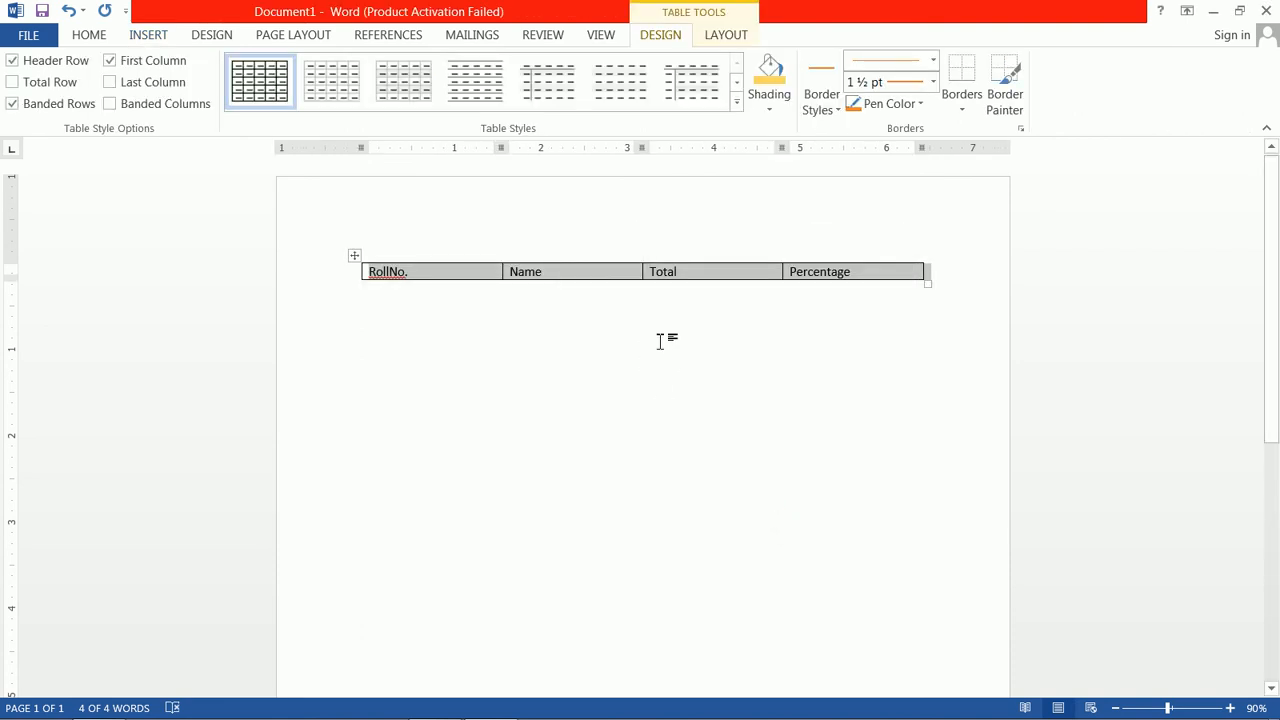
Add a row below the headings and fill it with 101, a student's first name, 456 and 87.45.
left_click(863, 271)
key("Tab")
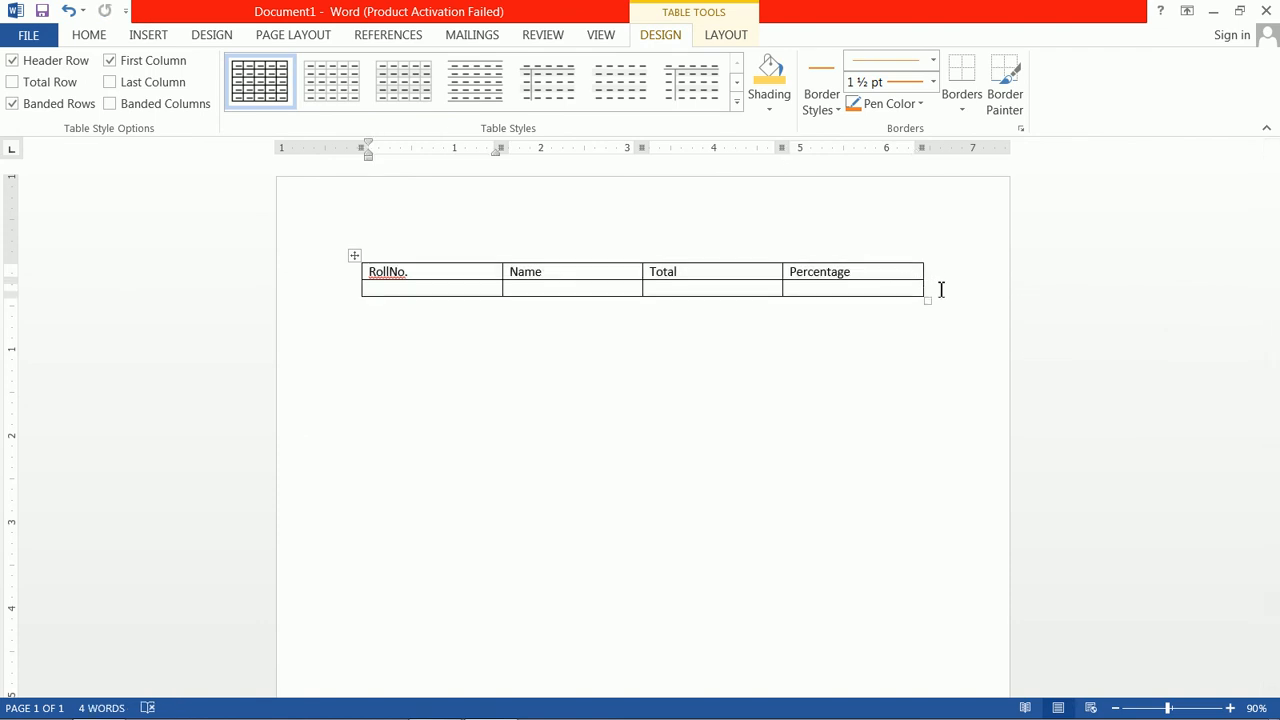
left_click(716, 35)
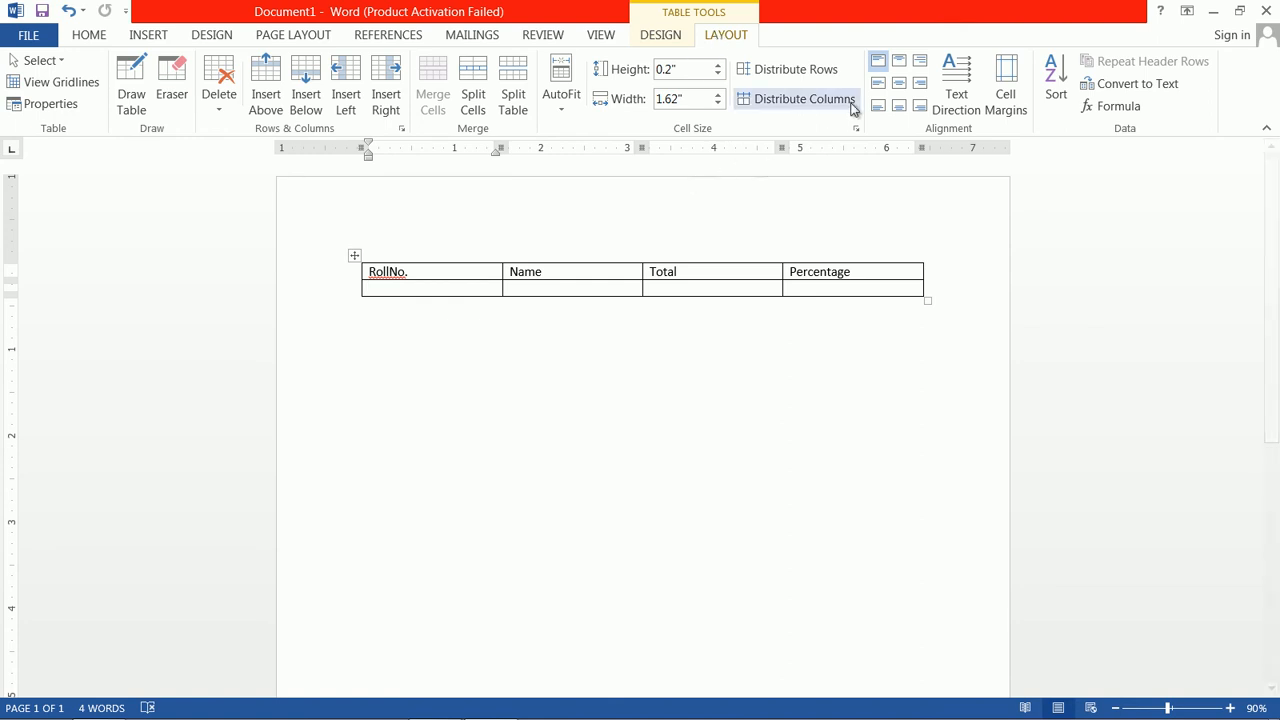
type("101")
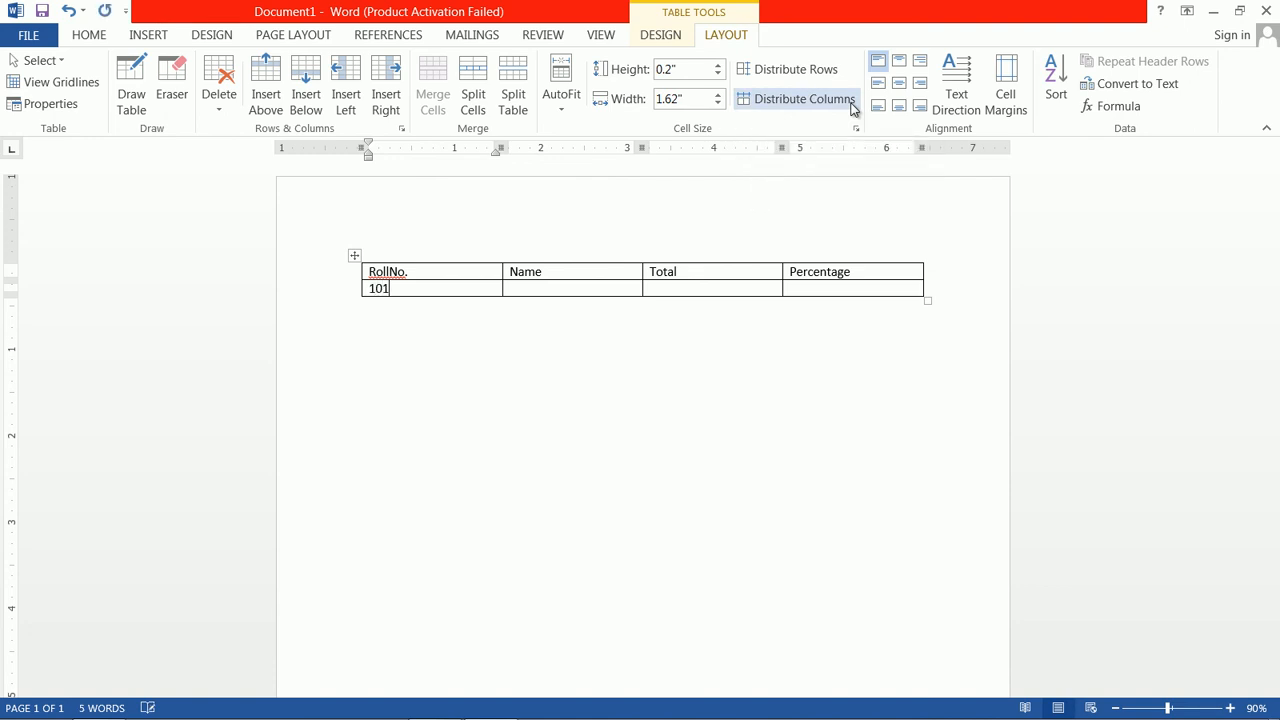
key("Tab")
type("Sam")
key("Tab")
type("456")
key("Tab")
type("87.45")
Add another row at the table's end and fill it with 102, a student's first name, 657 and 88.00.
key("Tab")
type("102")
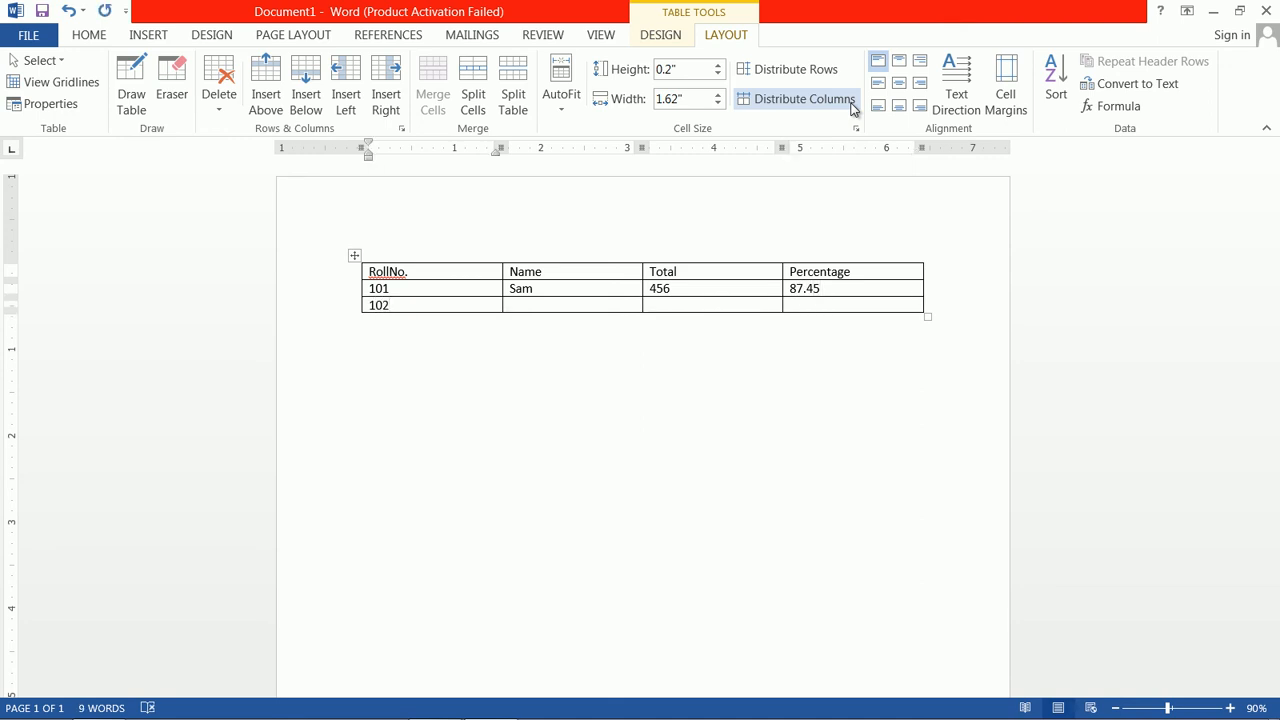
key("Tab")
type("Jam")
key("Tab")
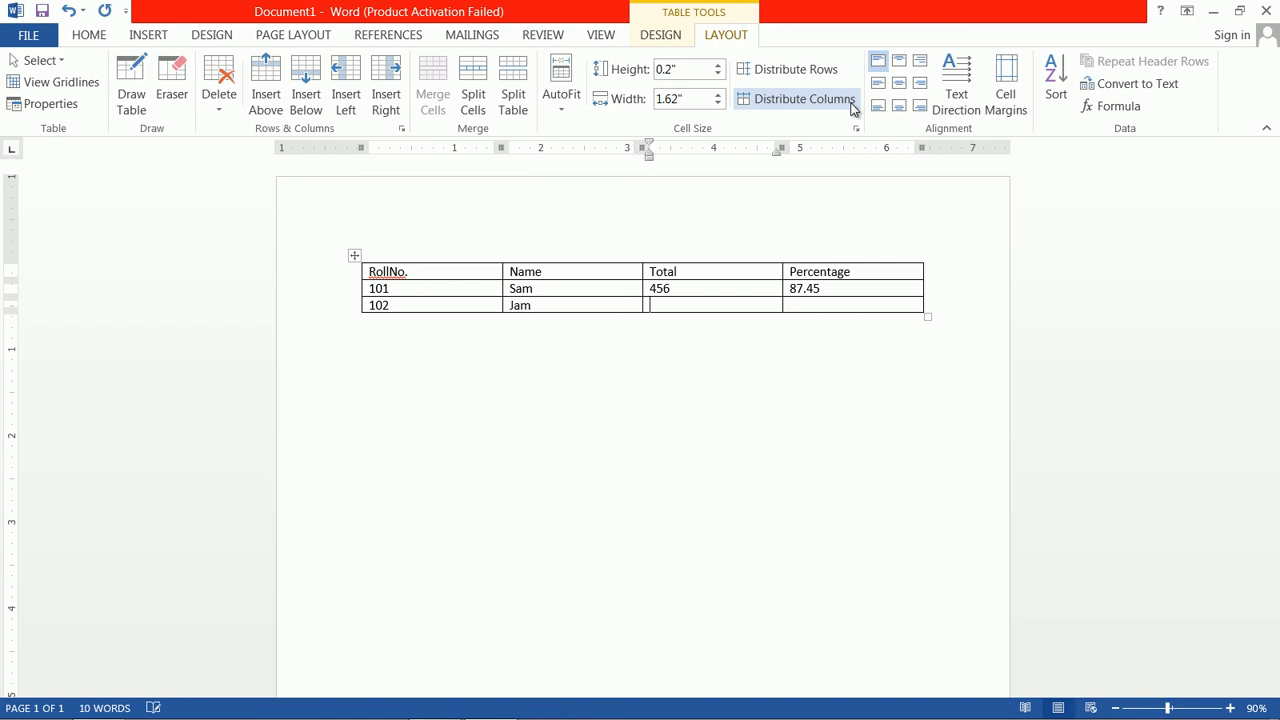
type("657")
key("Tab")
type("88.00")
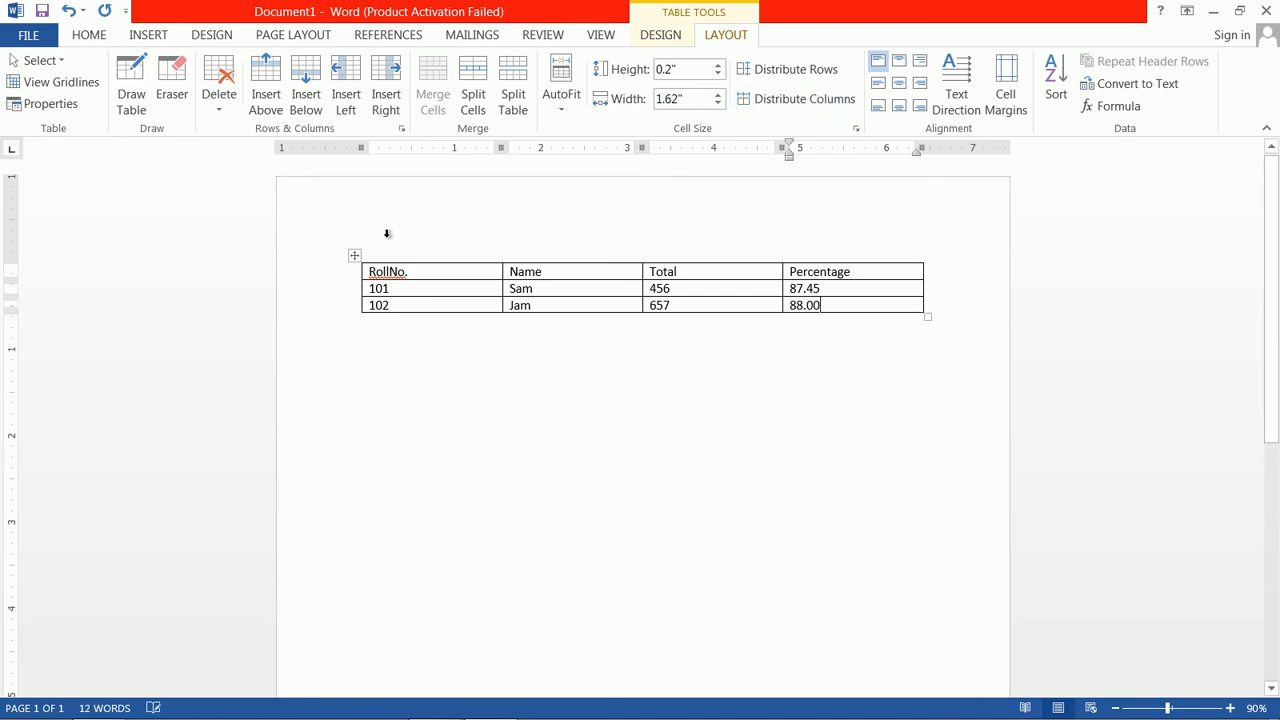
Convert the whole table to text separated with tabs.
left_click(355, 255)
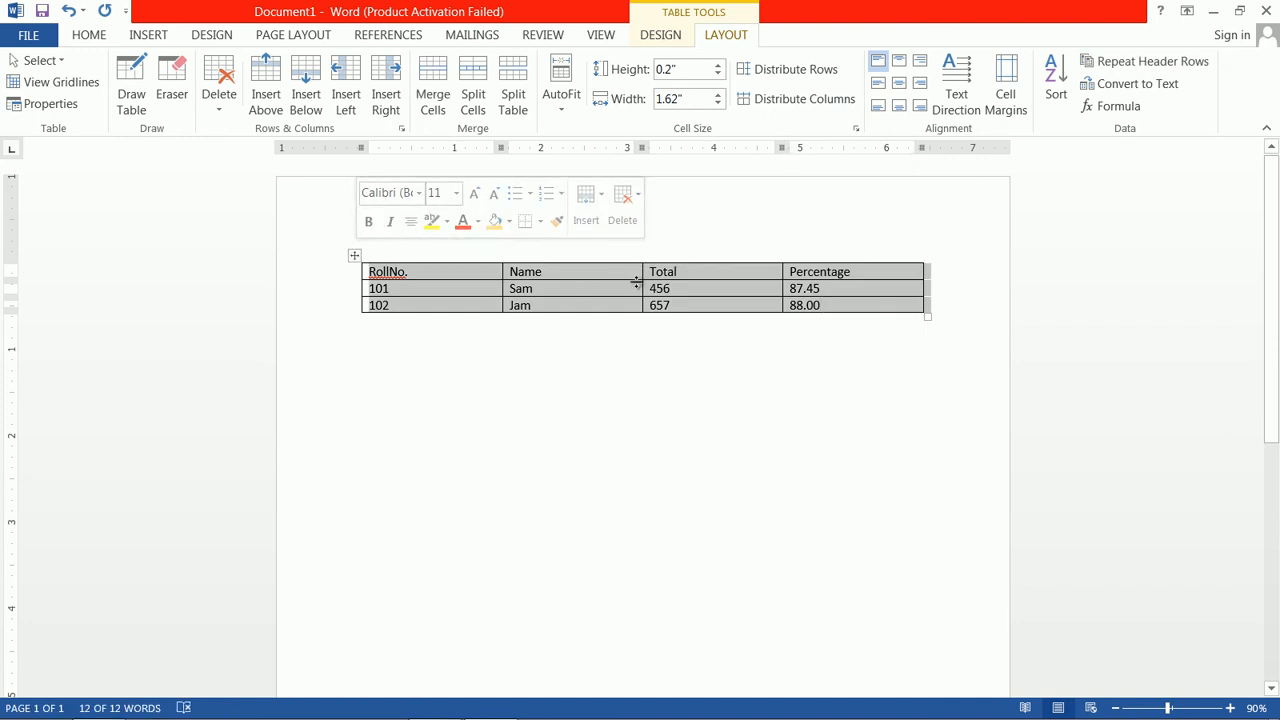
left_click(1152, 90)
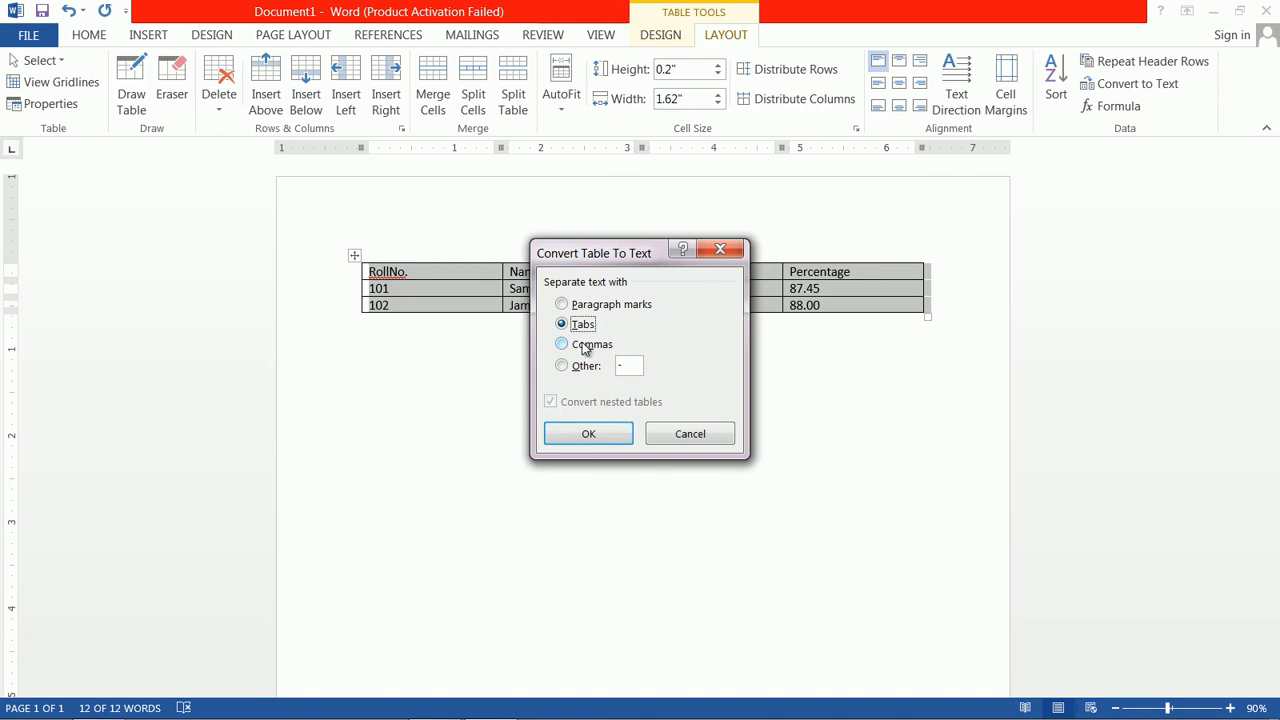
left_click(625, 367)
double_click(629, 371)
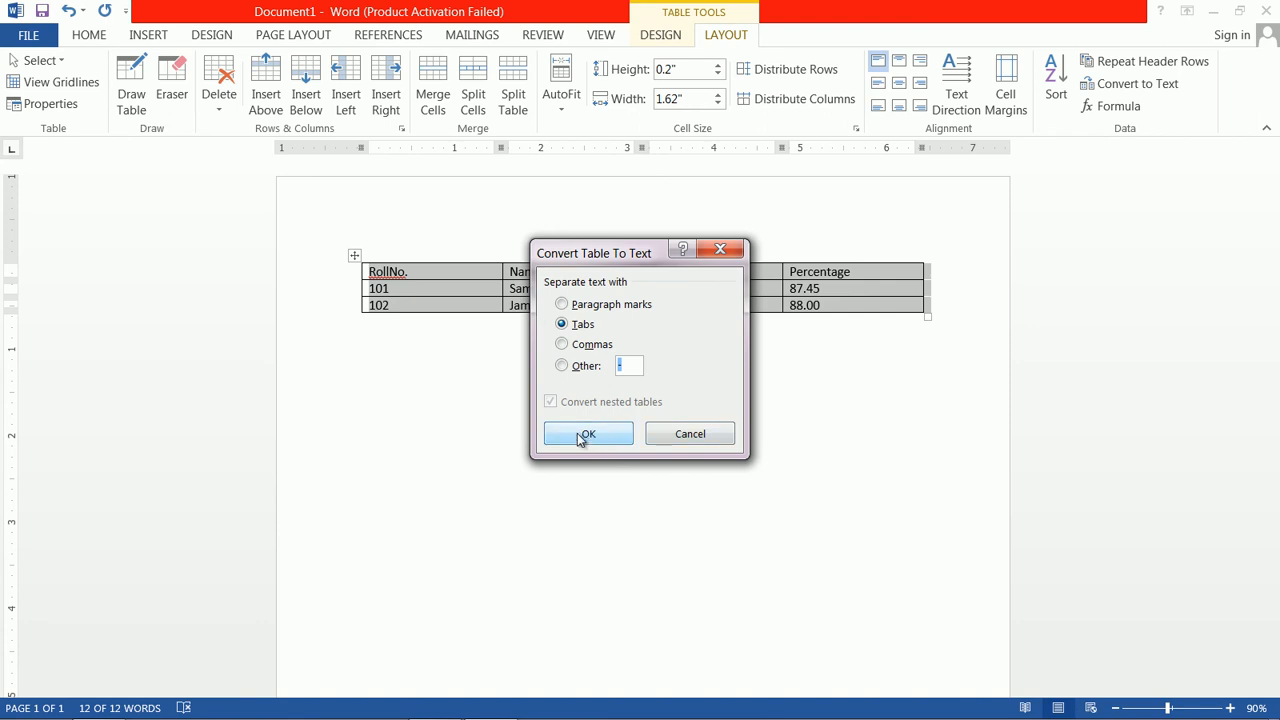
left_click(611, 436)
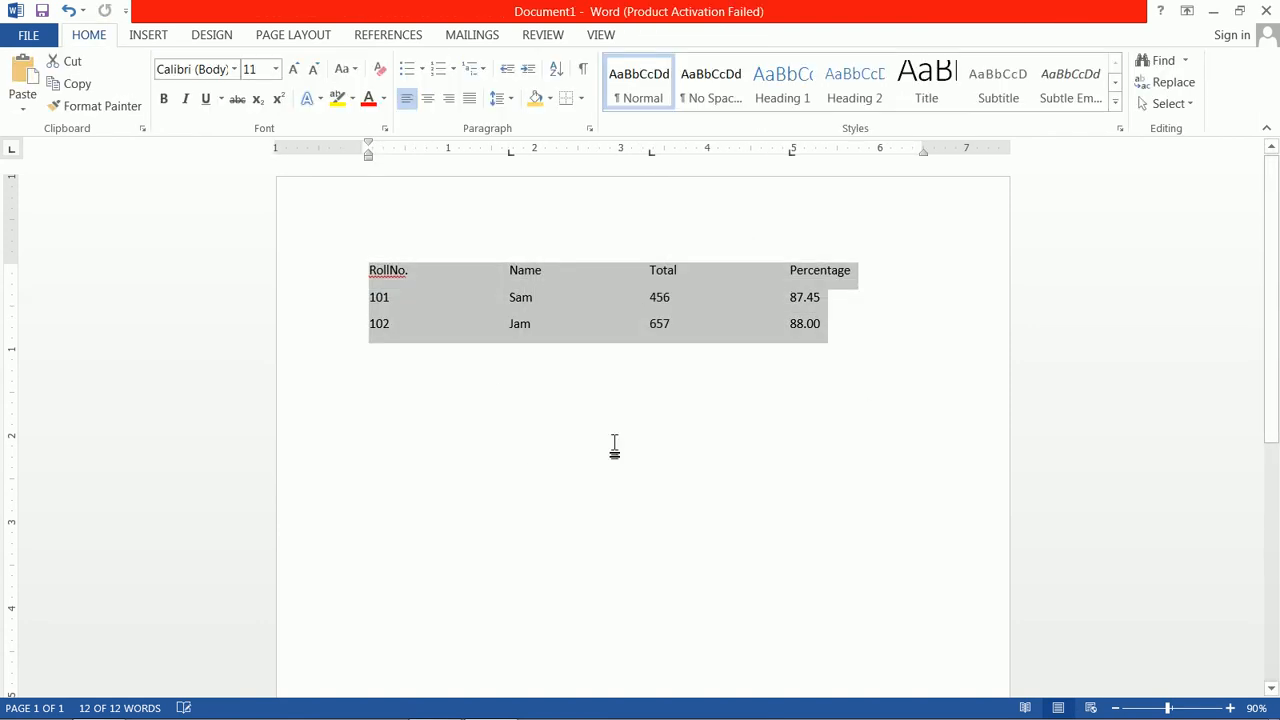
left_click(875, 318)
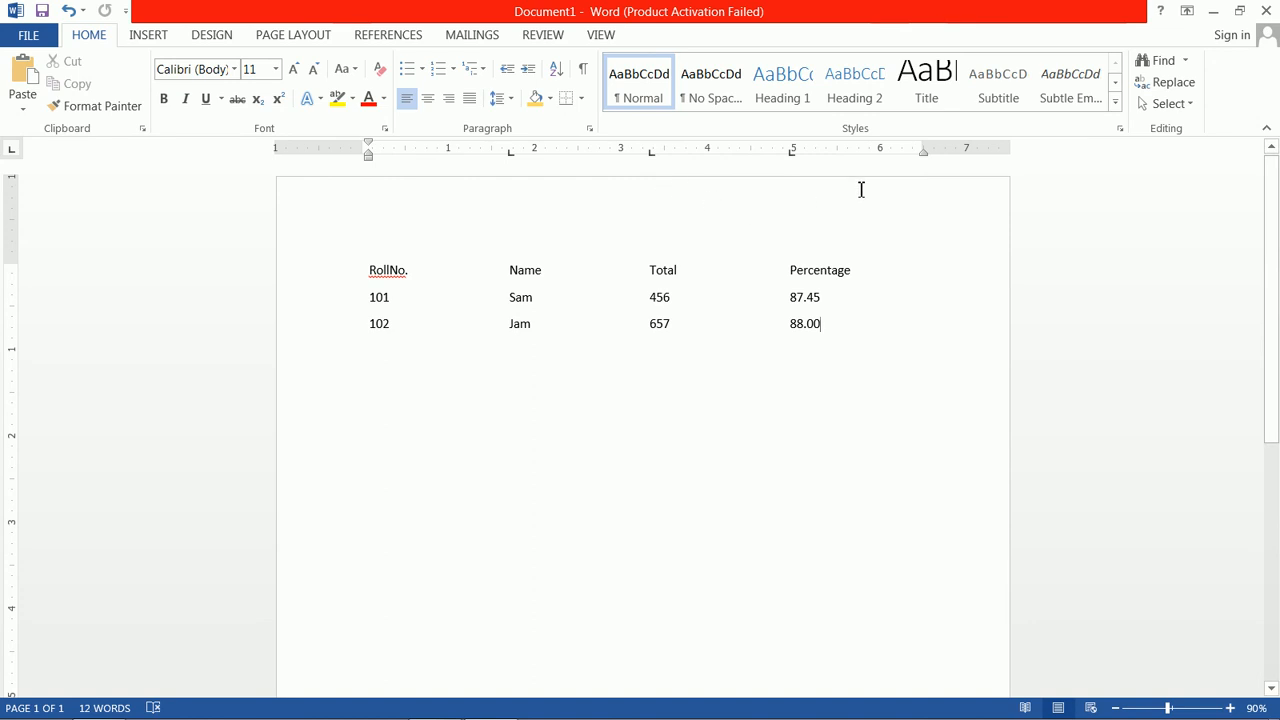
Insert the built-in Calendar 2 quick table below the converted text.
left_click(214, 38)
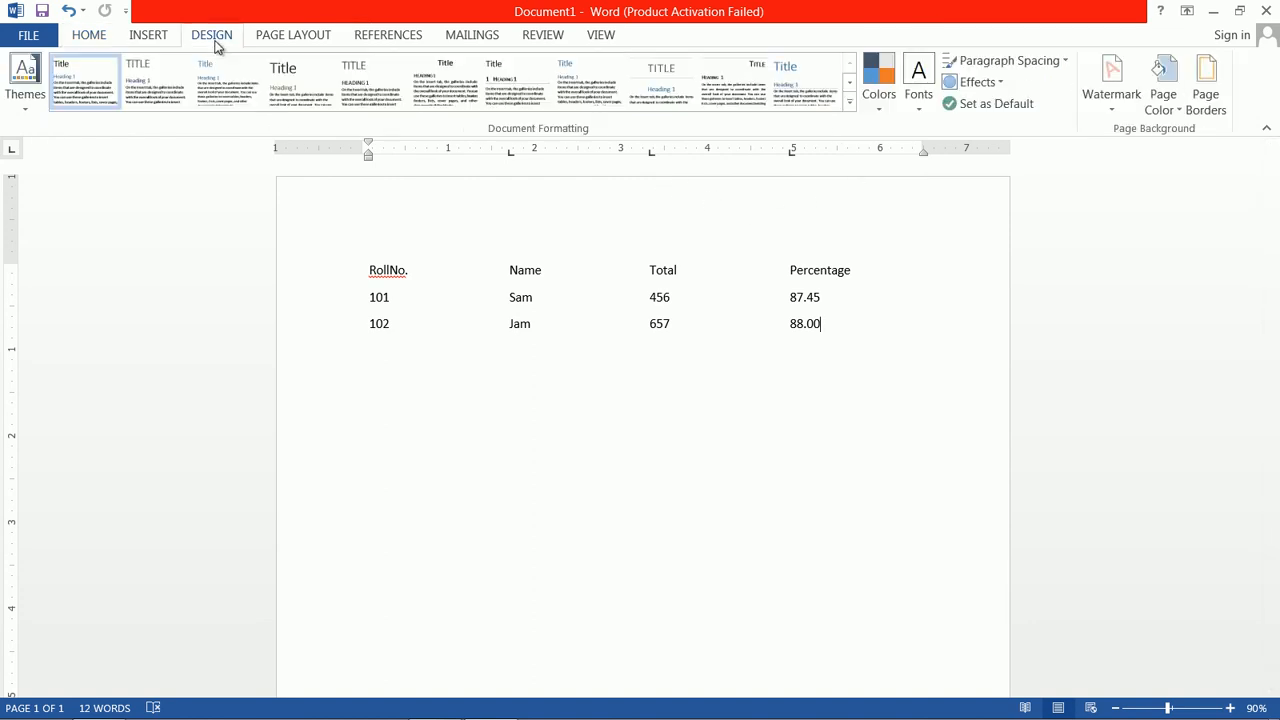
left_click(153, 40)
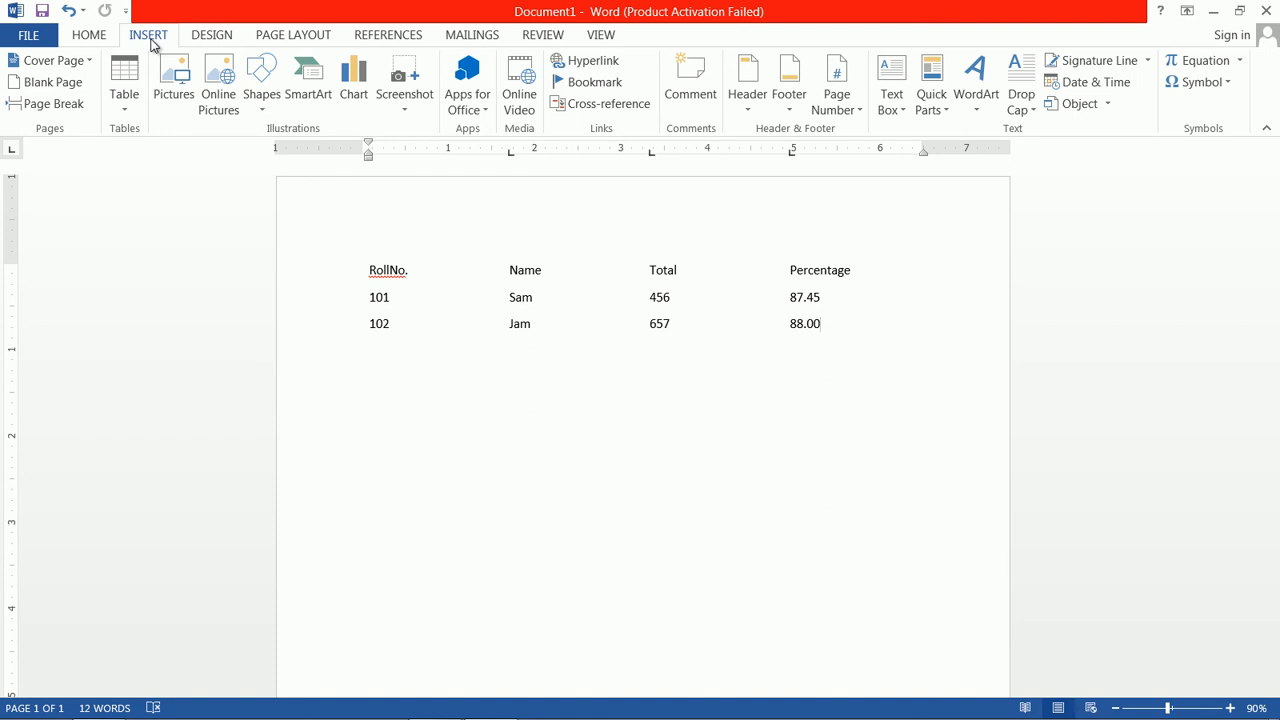
left_click(120, 100)
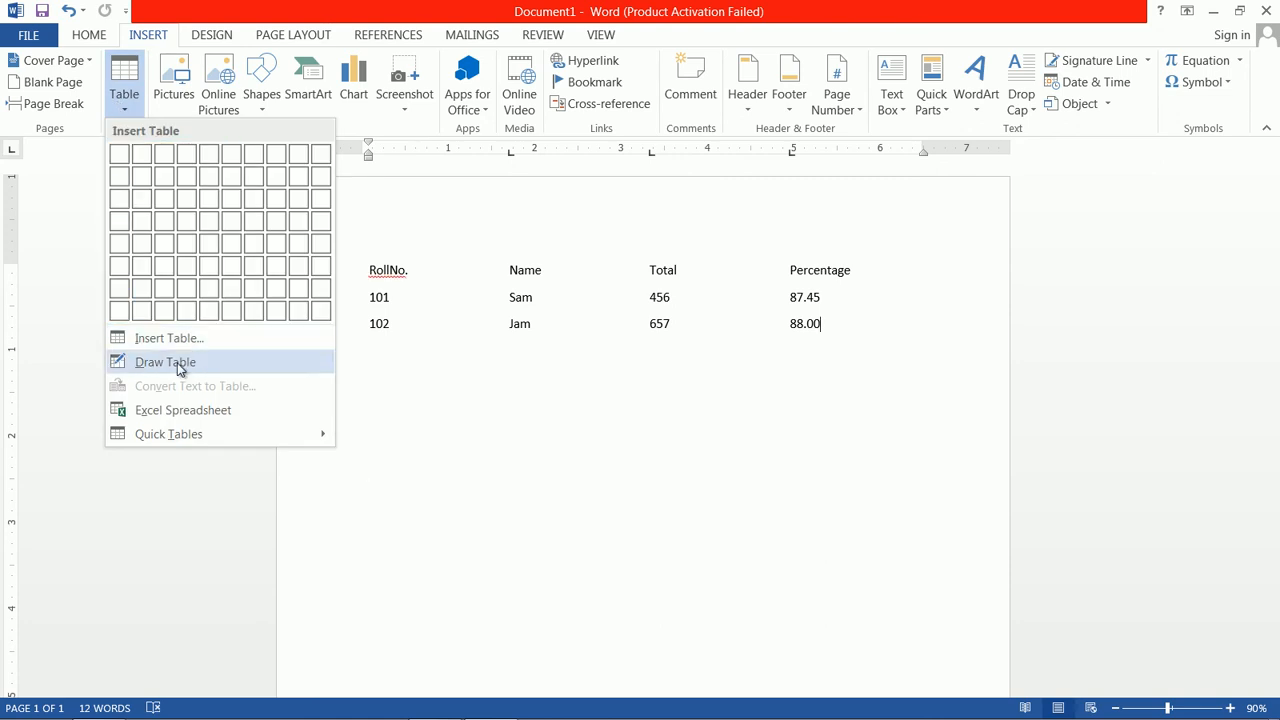
left_click(315, 436)
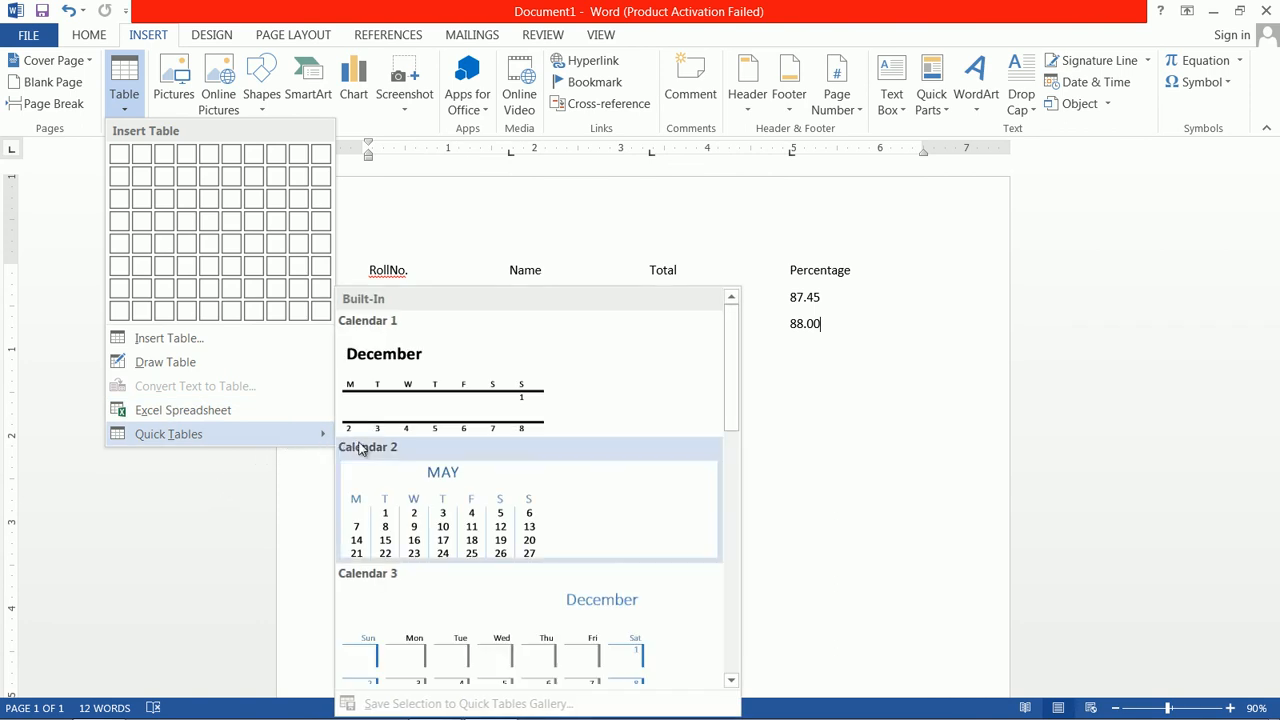
left_click(472, 518)
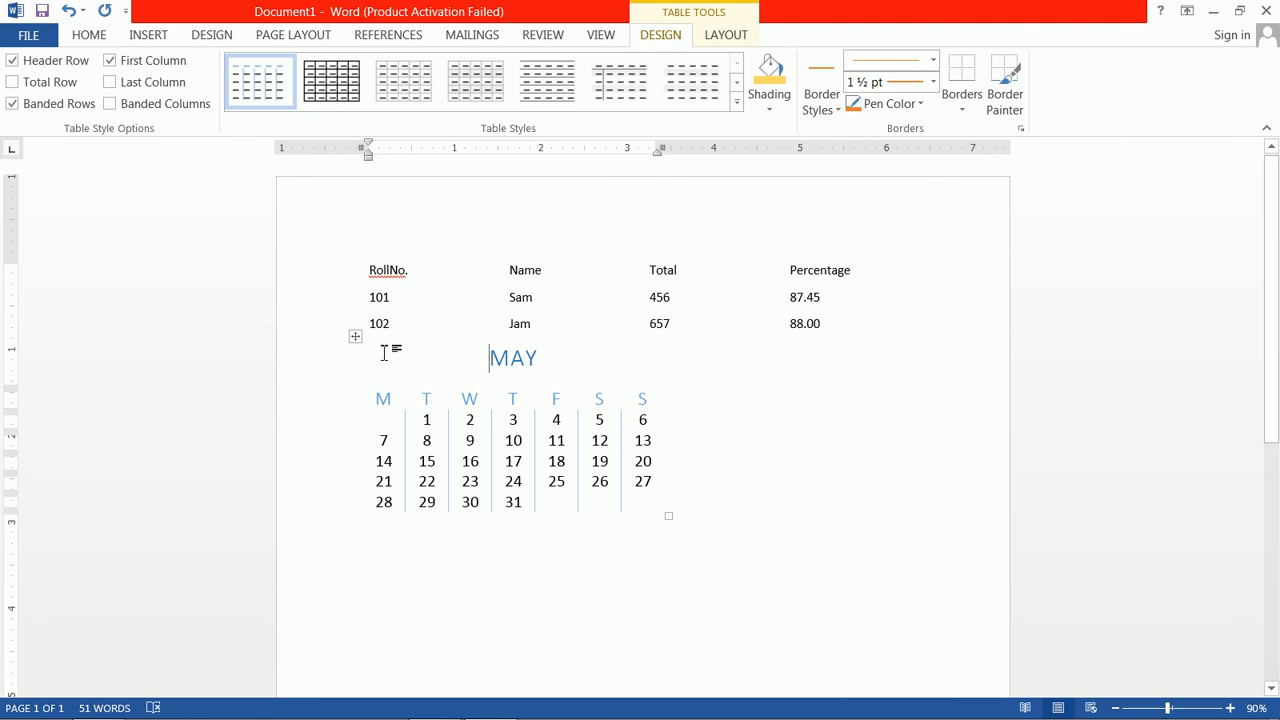
left_click(355, 338)
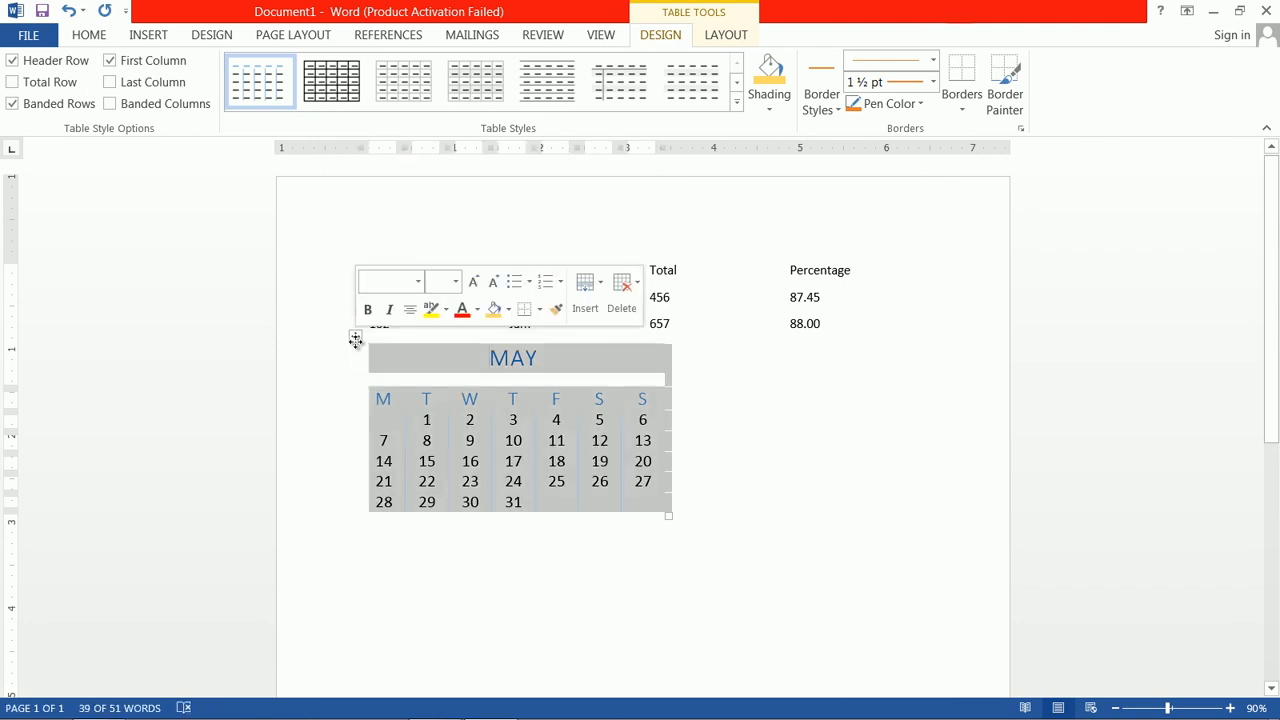
left_click(472, 424)
left_click(451, 422)
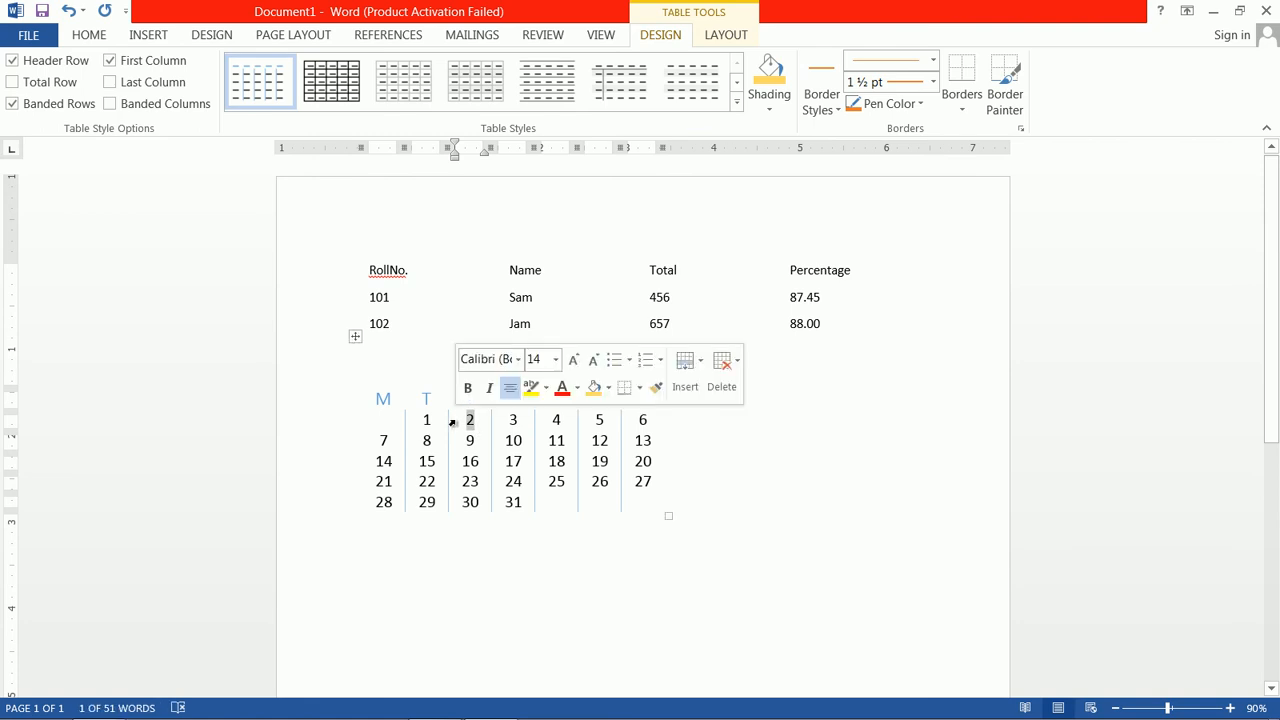
left_click(460, 422)
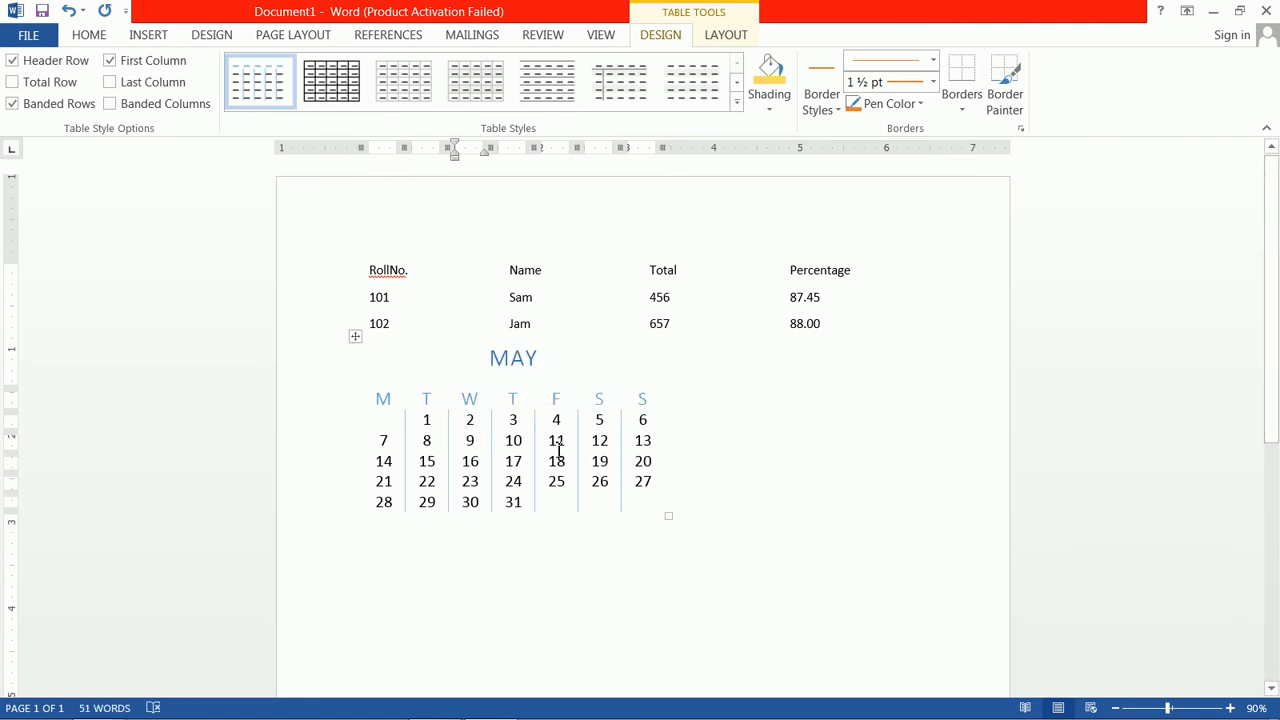
key("BackSpace")
key("BackSpace")
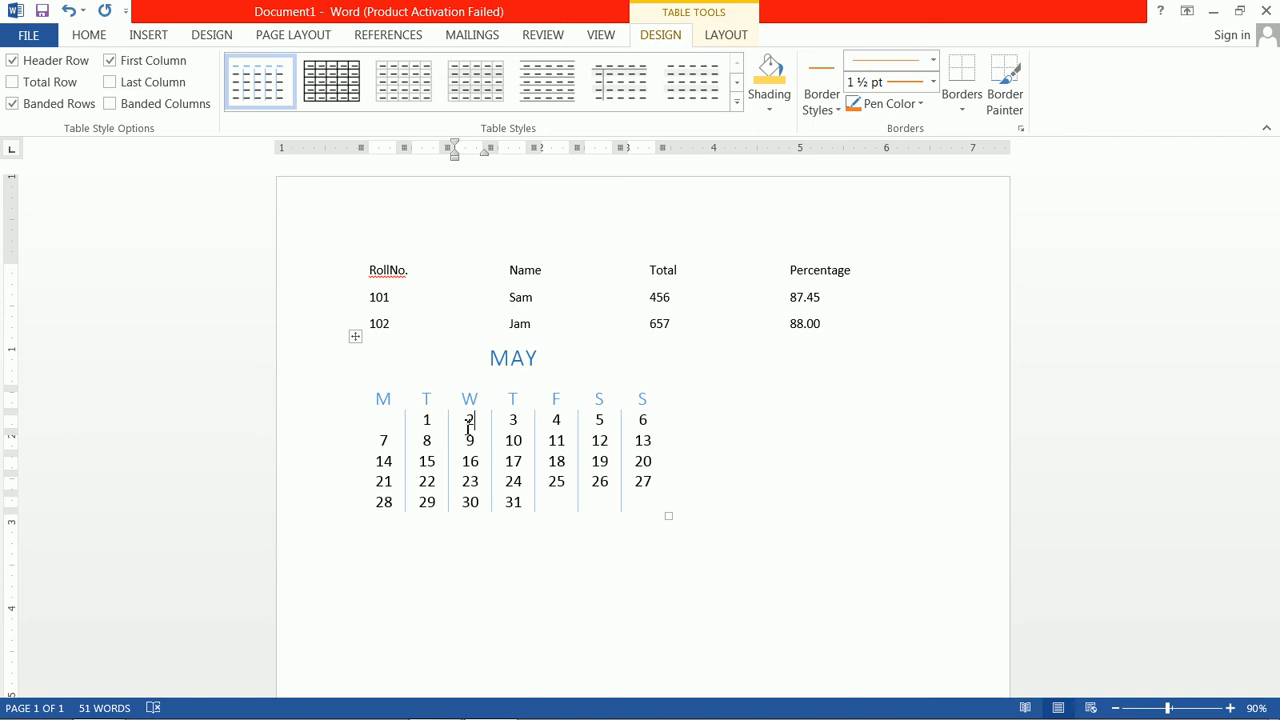
Examine the table, row and column settings in the Table Properties of the whole May calendar.
left_click(730, 42)
left_click(677, 42)
left_click(731, 42)
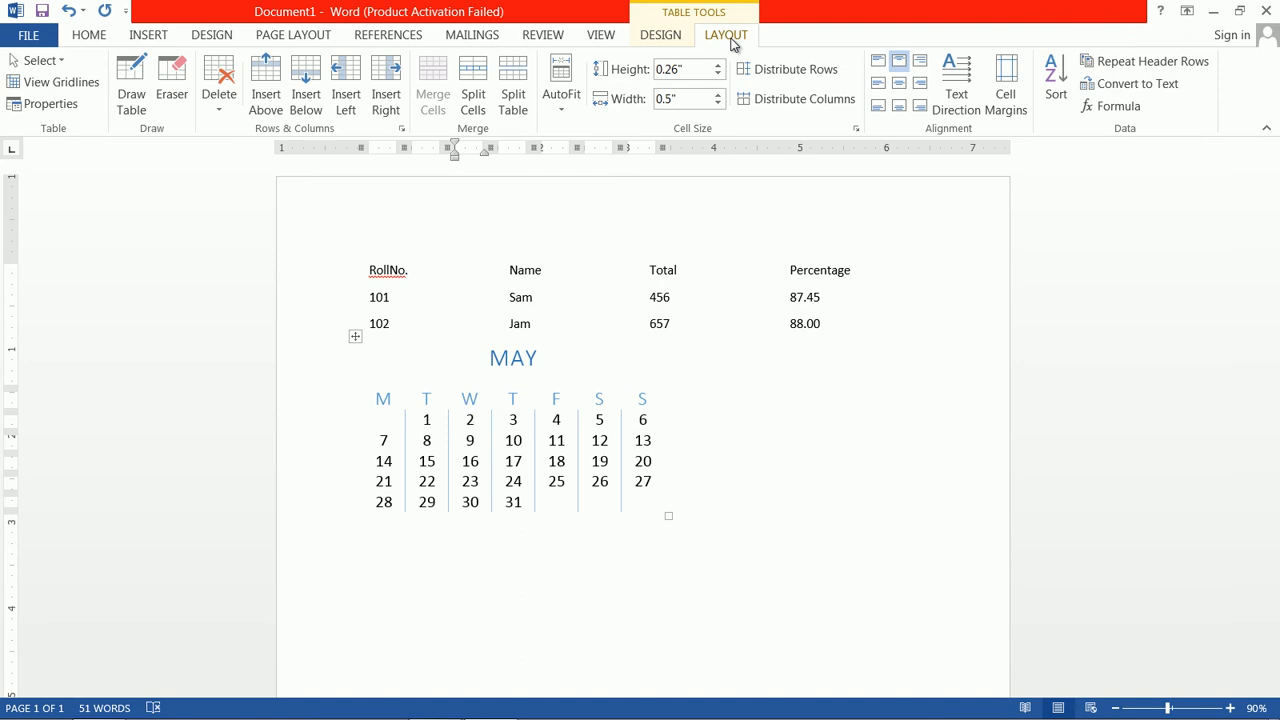
left_click(355, 336)
left_click(52, 105)
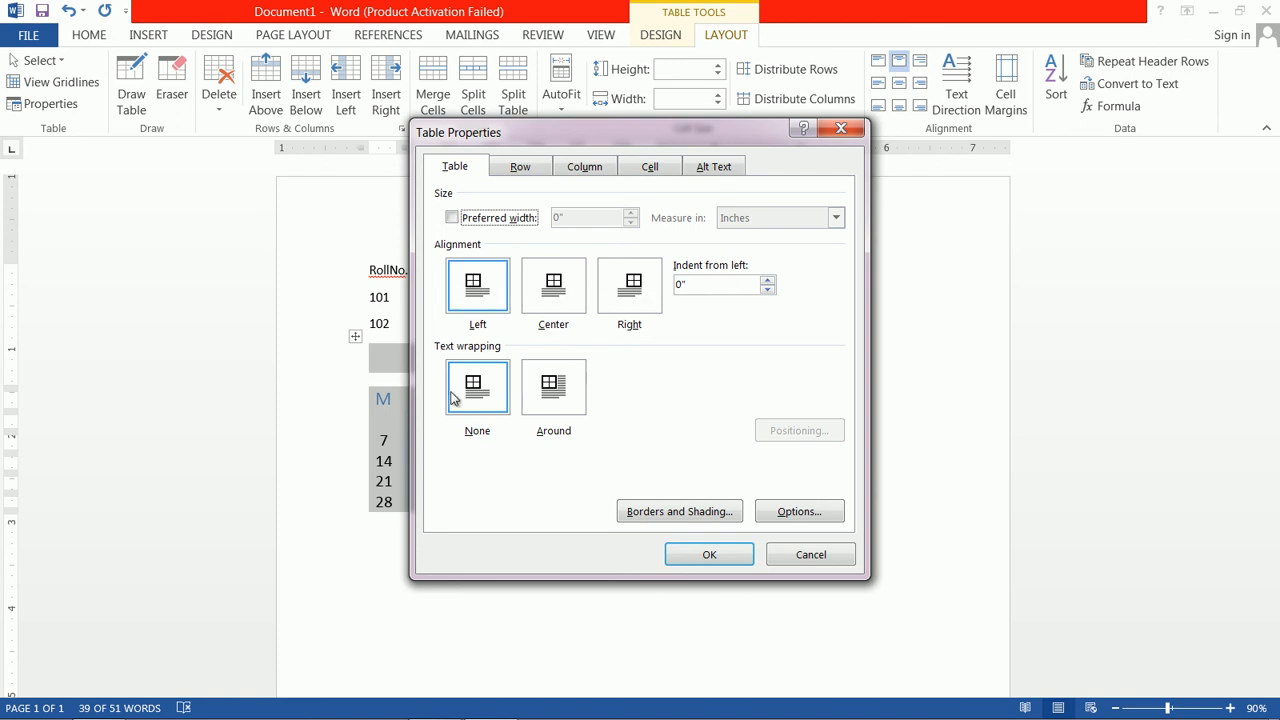
left_click(512, 167)
left_click(600, 169)
left_click(825, 552)
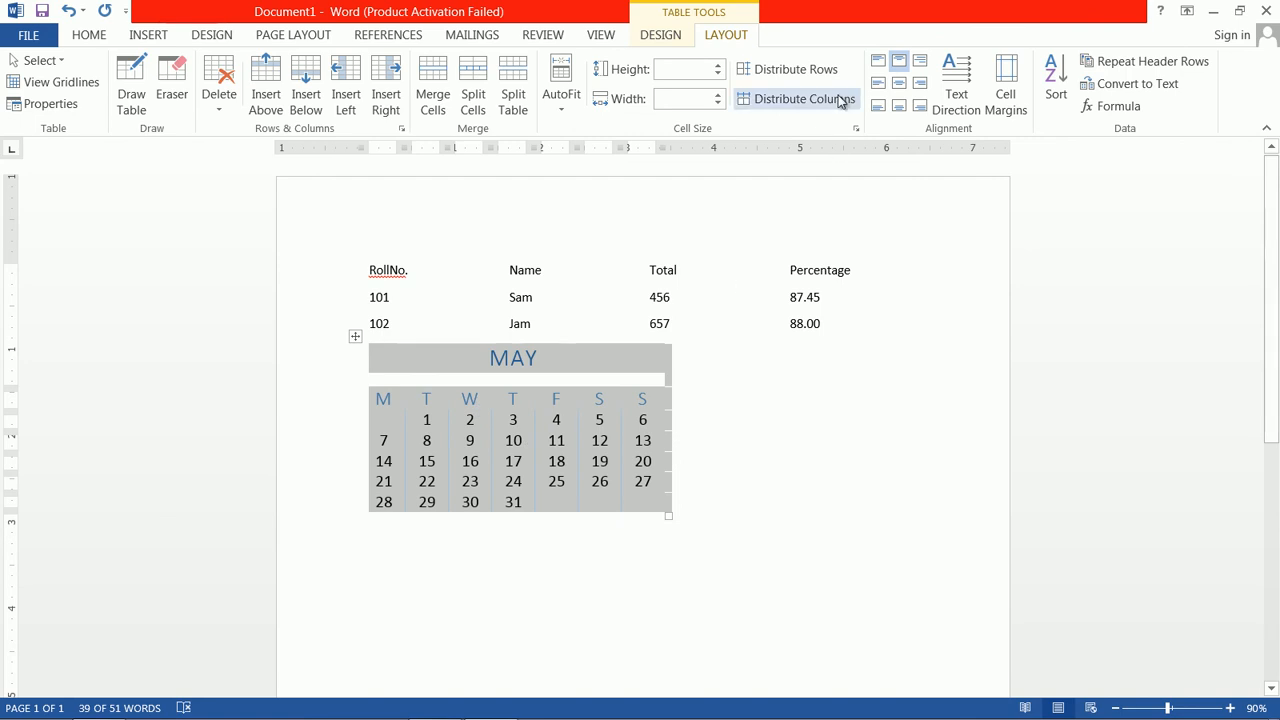
left_click(673, 37)
left_click(723, 38)
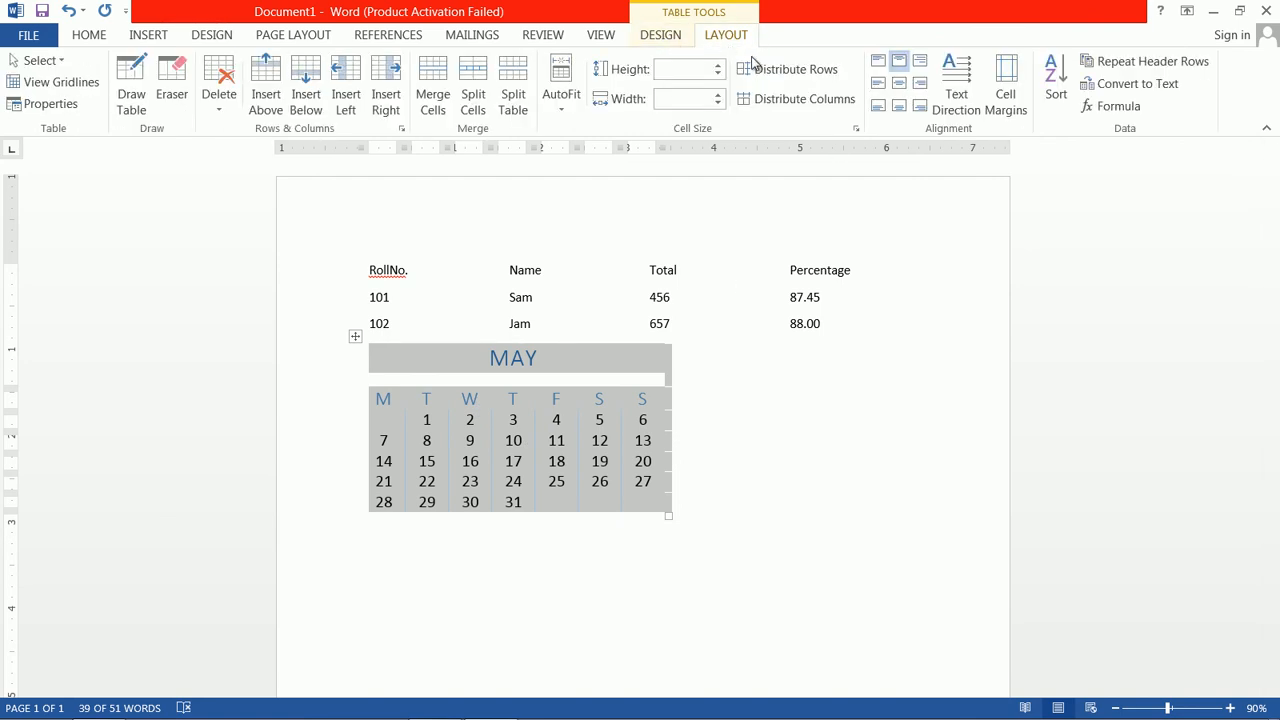
left_click(666, 38)
left_click(723, 37)
left_click(680, 40)
left_click(716, 40)
left_click(672, 40)
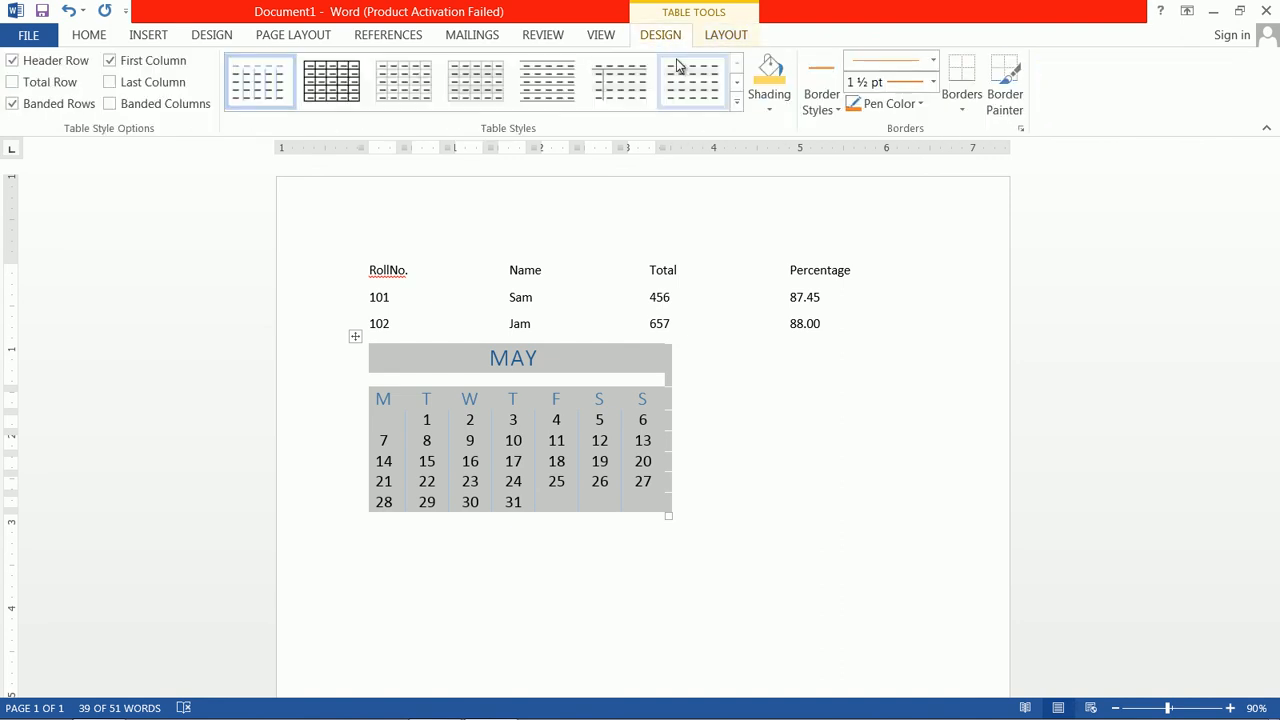
left_click(356, 338)
left_click(147, 36)
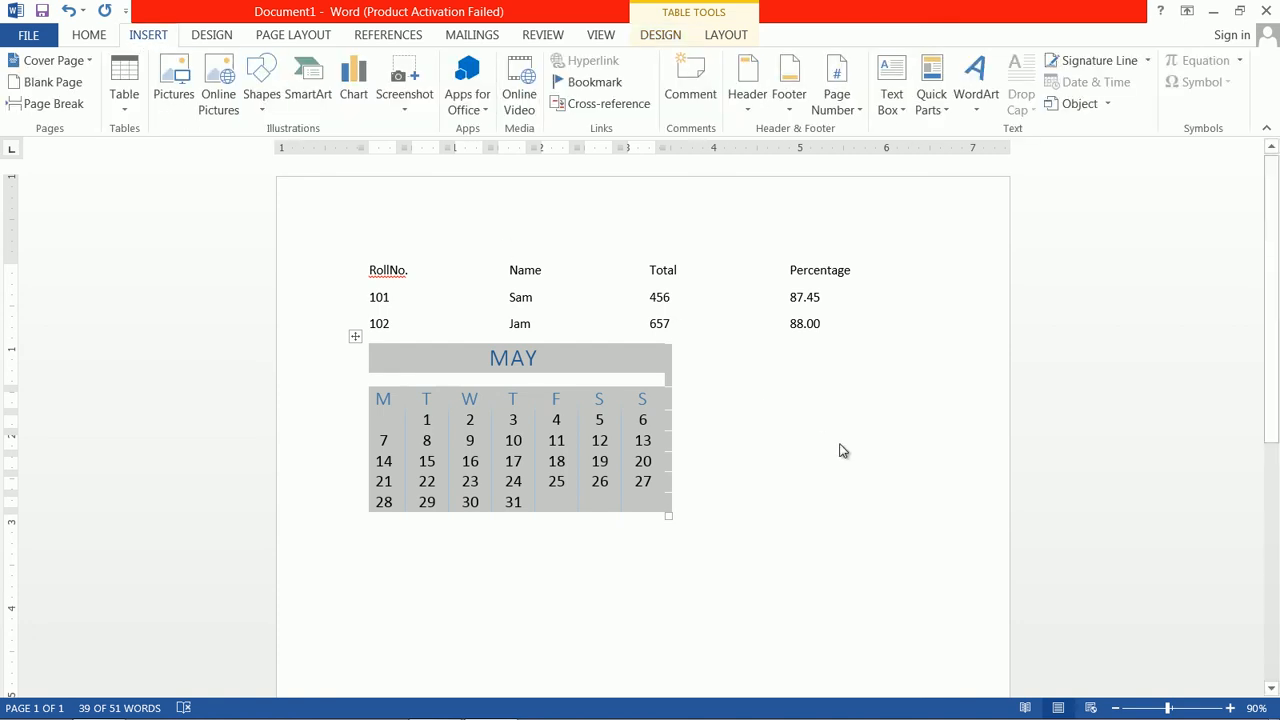